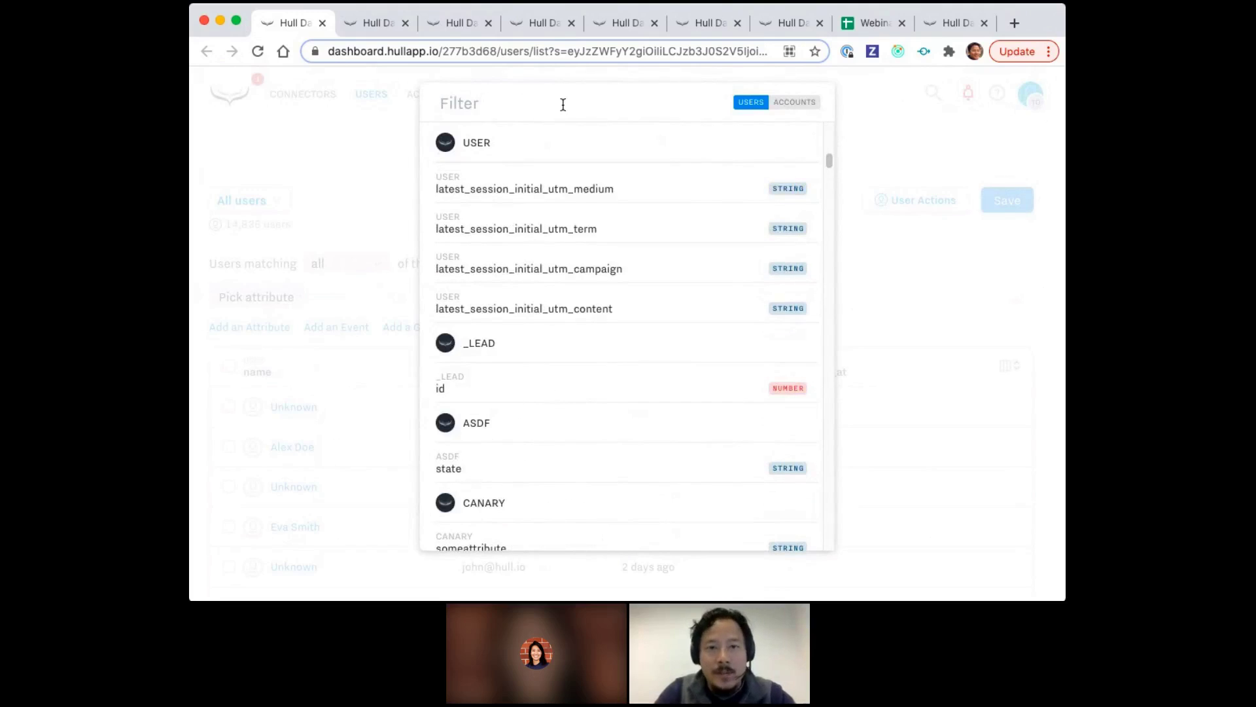
# Filter the users on the HubSpot job_title attribute with the operator Has any value.
pyautogui.write('tit')
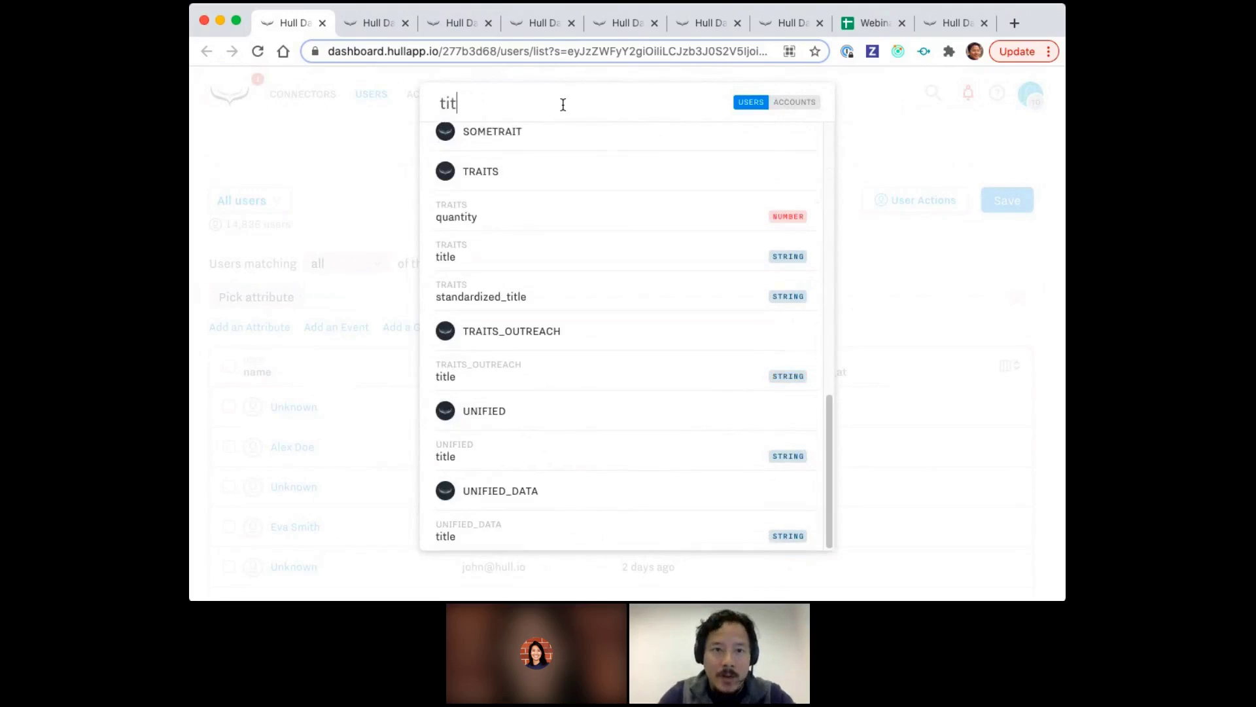
pyautogui.write('le')
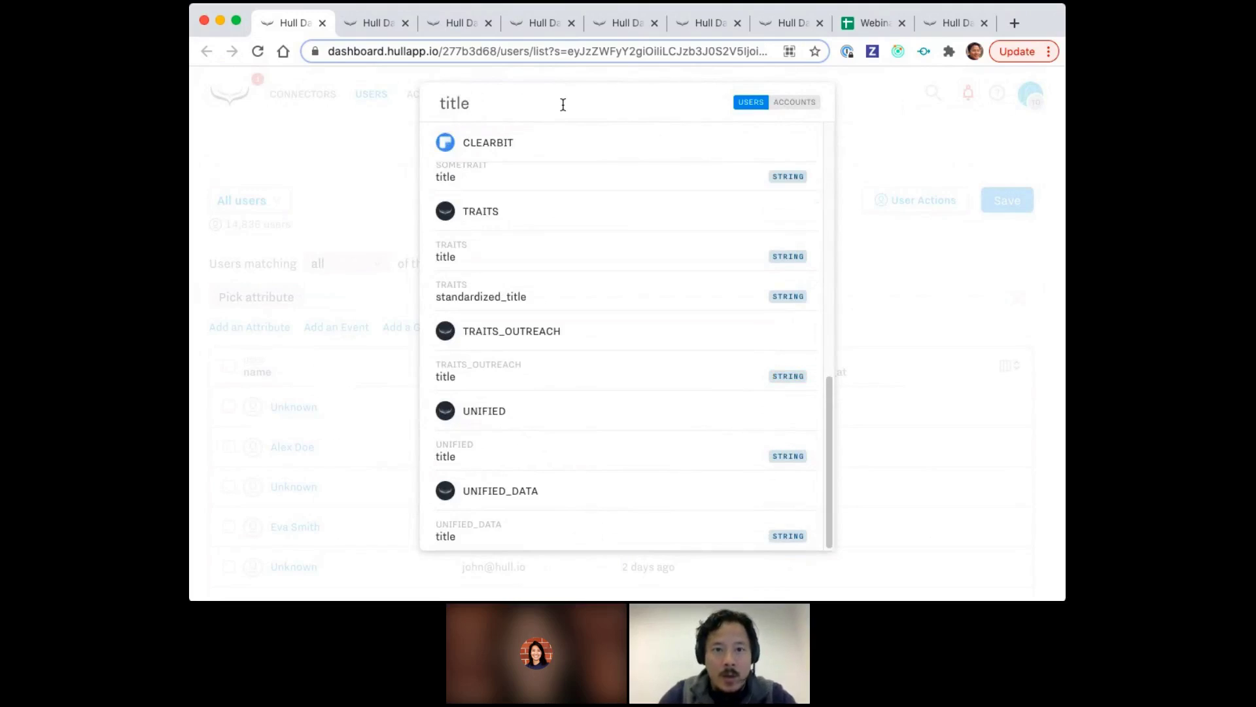
pyautogui.scroll(10, 602, 247)
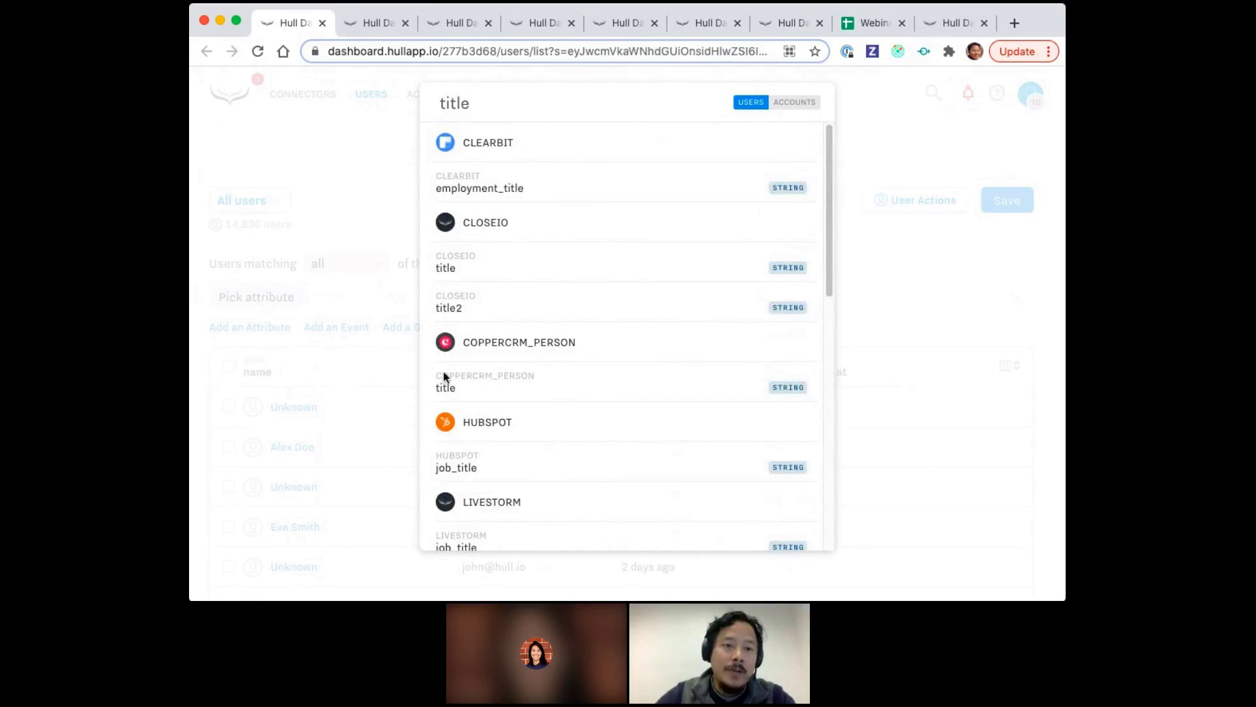
pyautogui.click(458, 299)
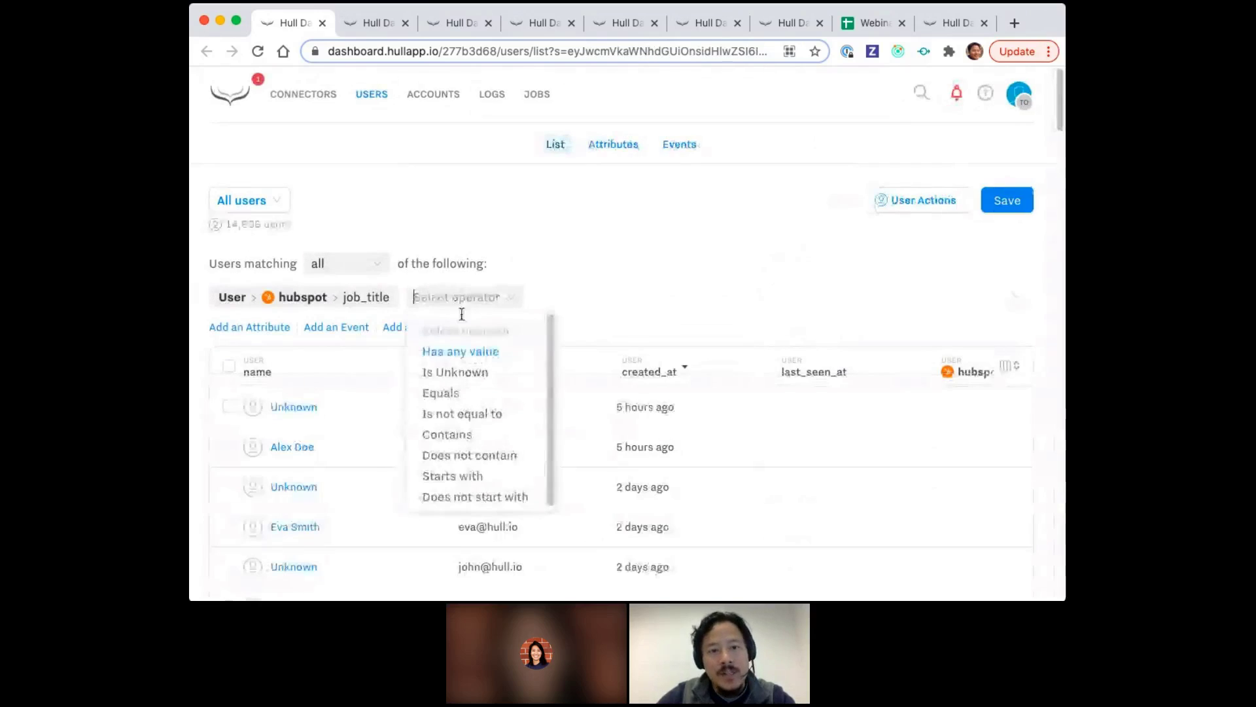
pyautogui.click(464, 351)
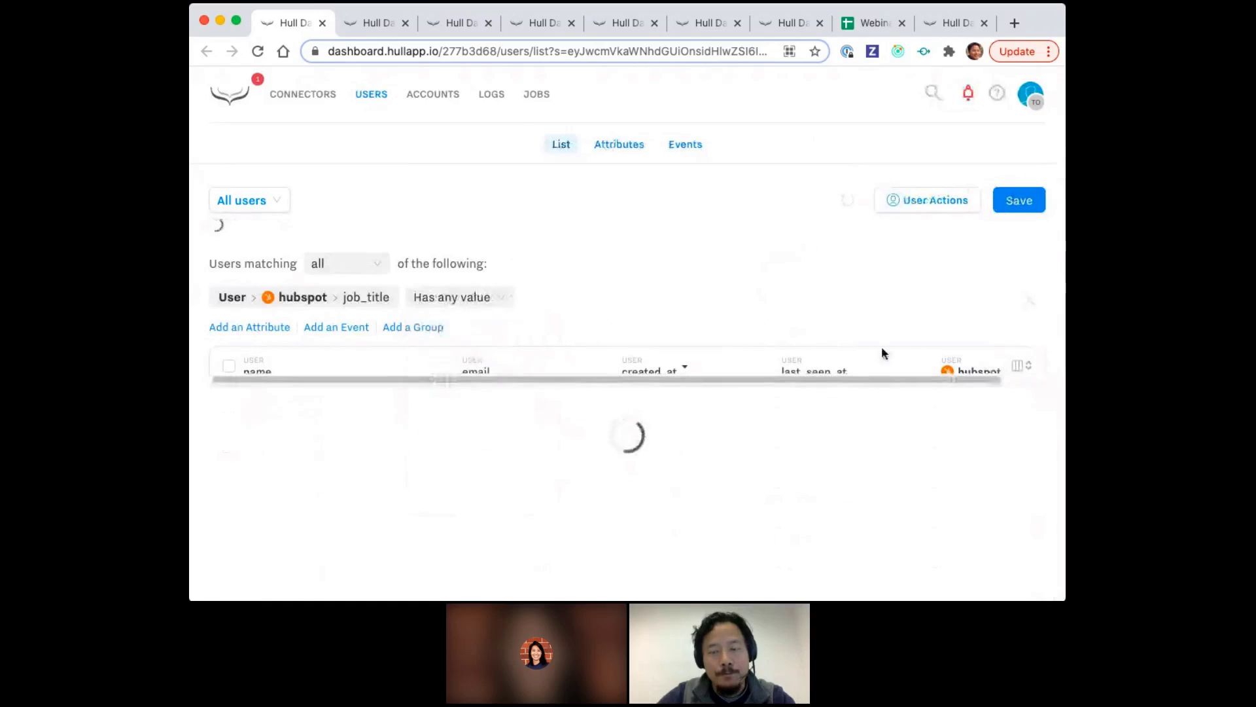
# Add the Outreach title attribute as a second condition of the user filter.
pyautogui.scroll(-3, 895, 360)
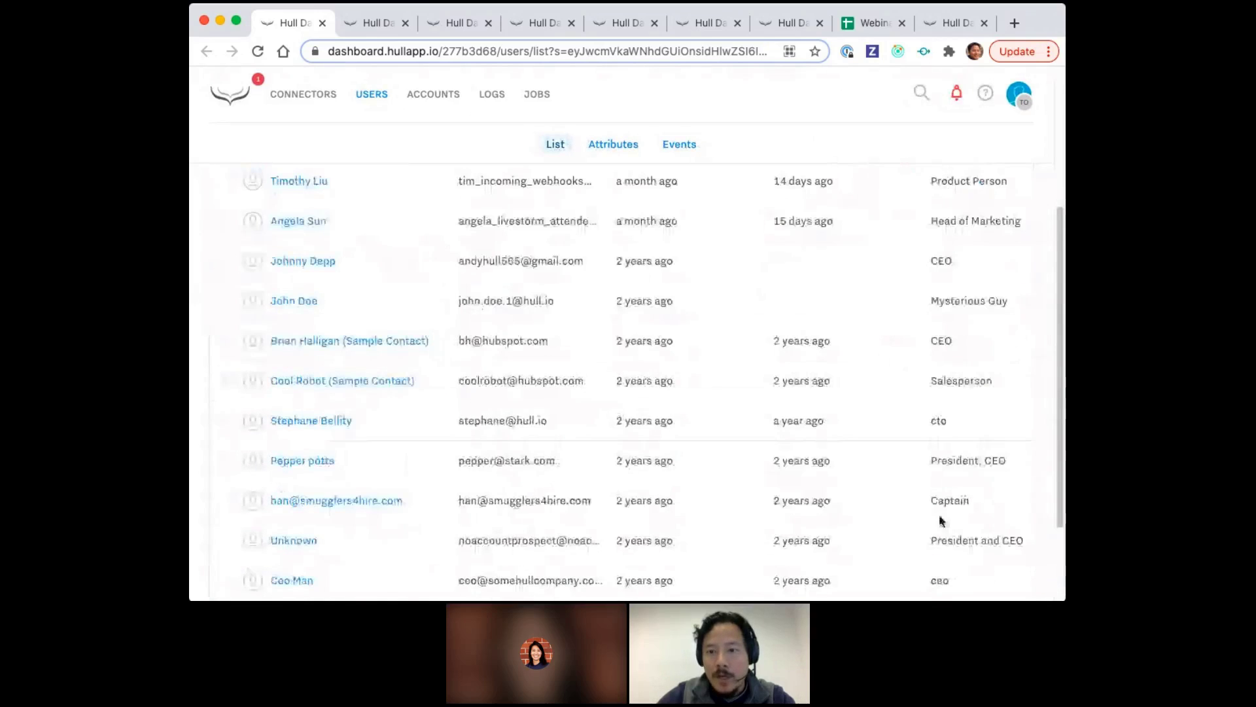
pyautogui.scroll(-3, 961, 395)
pyautogui.scroll(5, 955, 386)
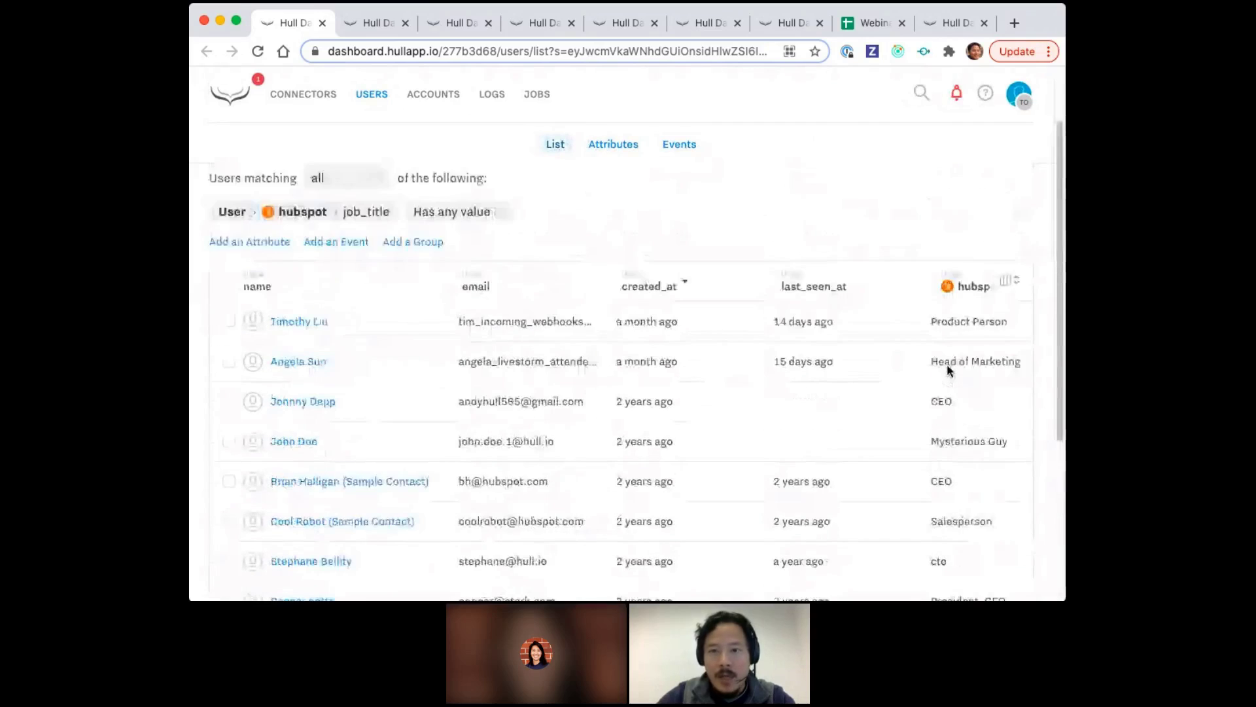
pyautogui.scroll(1, 589, 314)
pyautogui.click(261, 268)
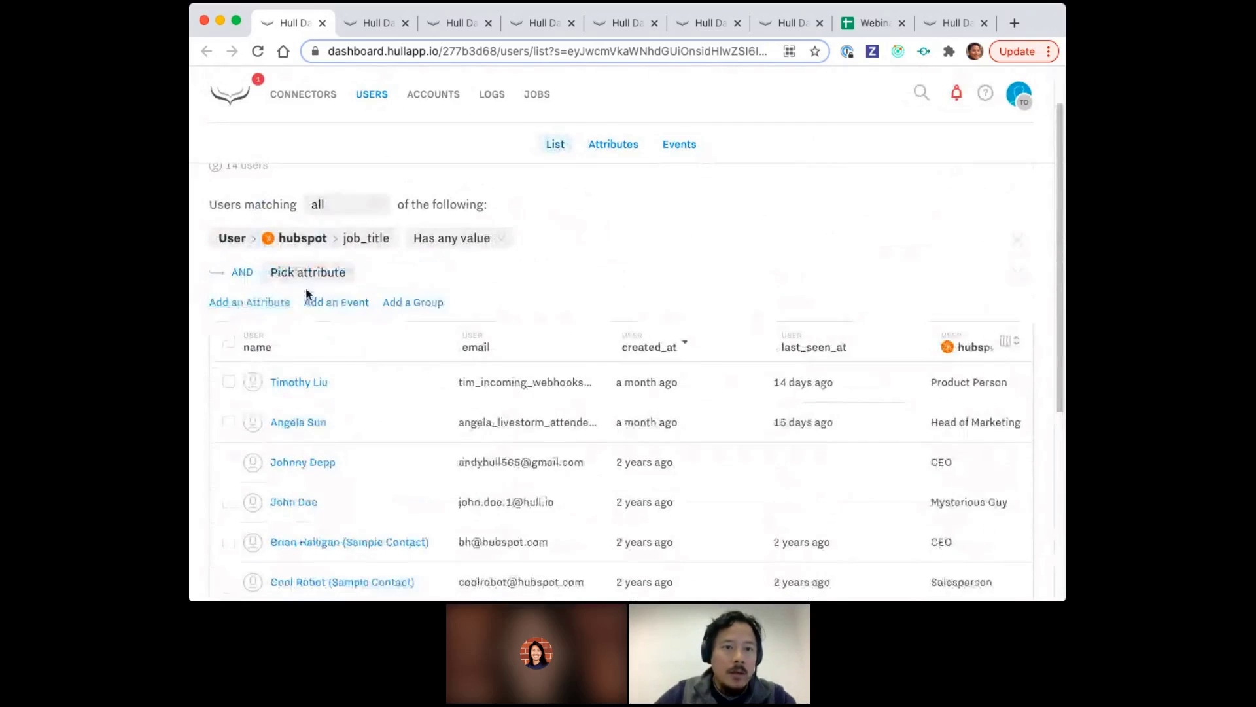
pyautogui.click(305, 273)
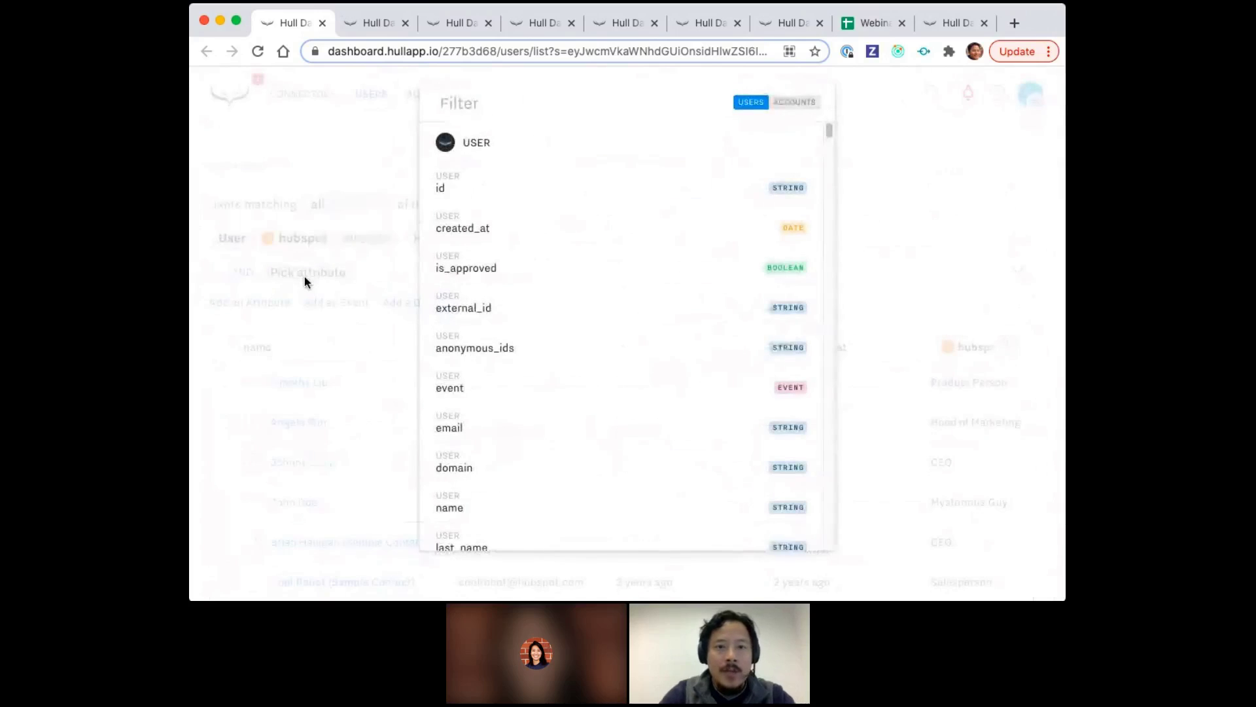
pyautogui.write('title')
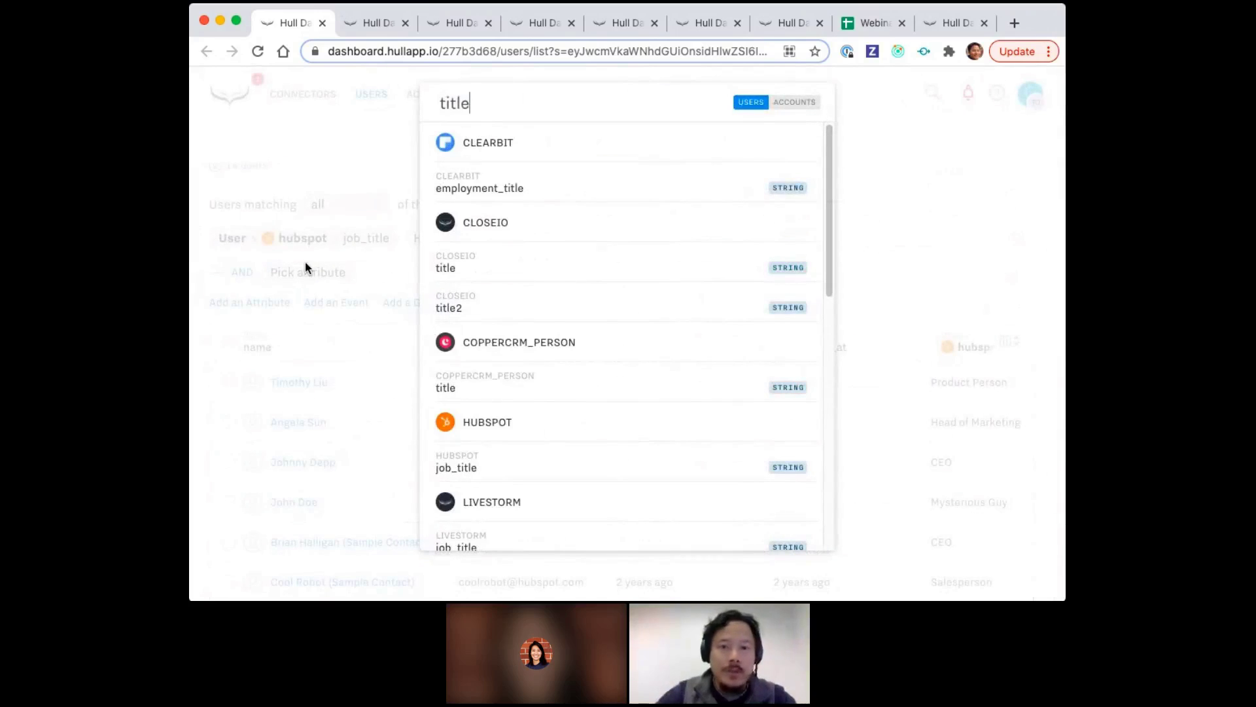
pyautogui.scroll(-3, 567, 370)
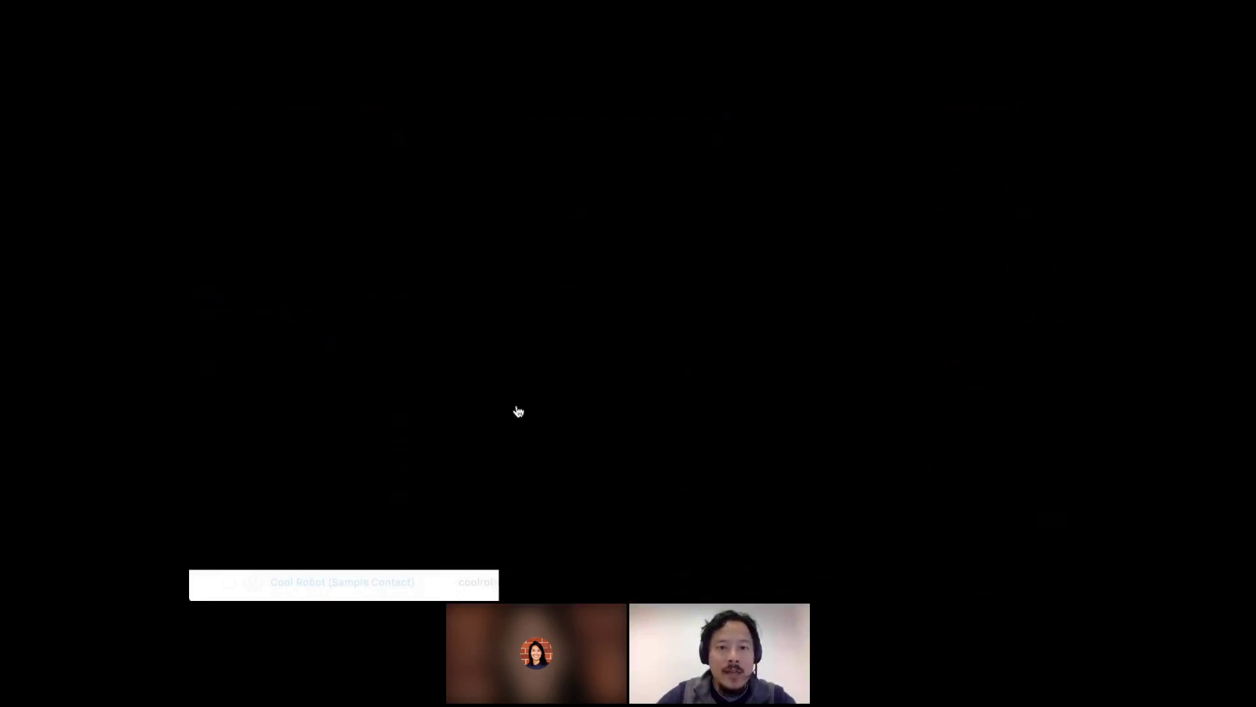
pyautogui.click(519, 411)
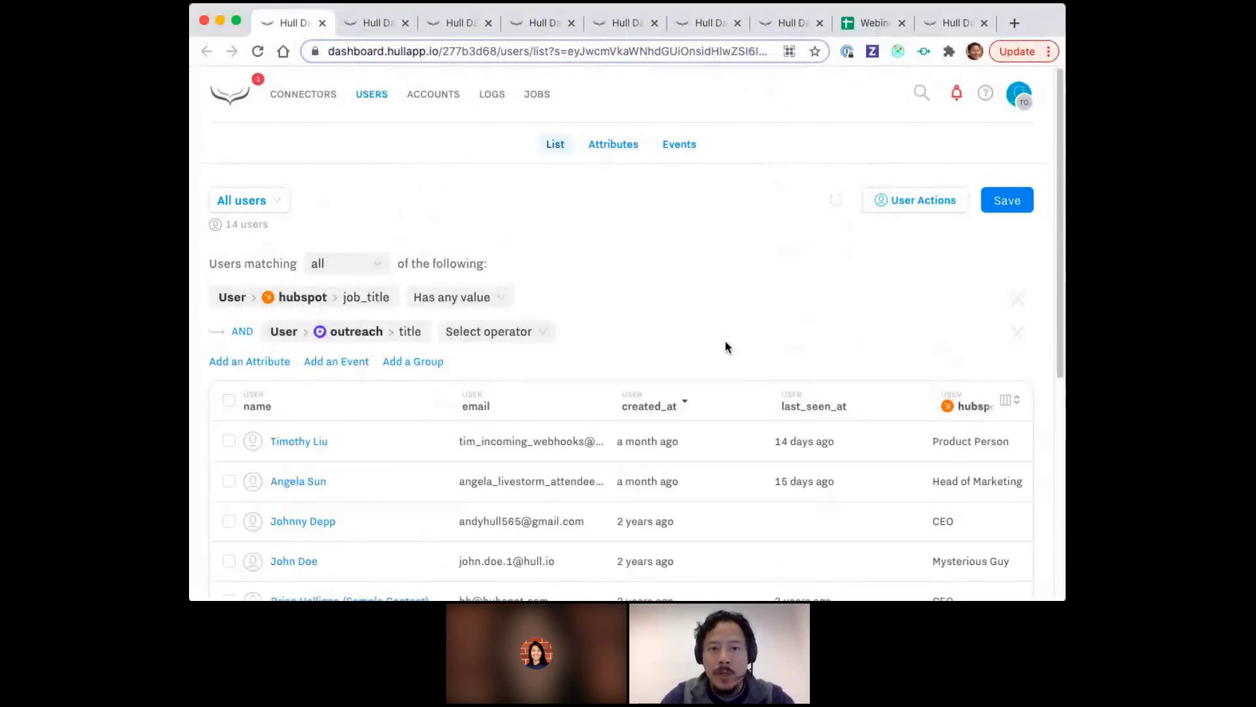
# Add the Livestorm job_title attribute as a third condition of the user filter.
pyautogui.scroll(-5, 725, 317)
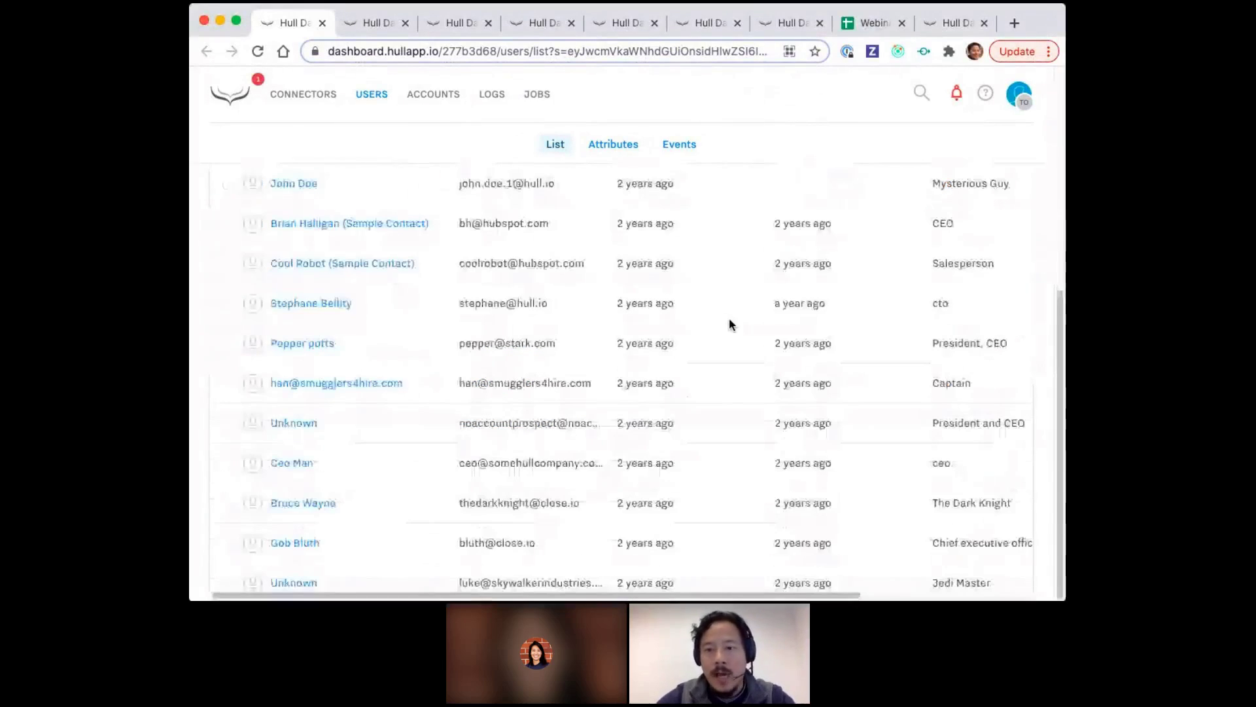
pyautogui.scroll(5, 712, 363)
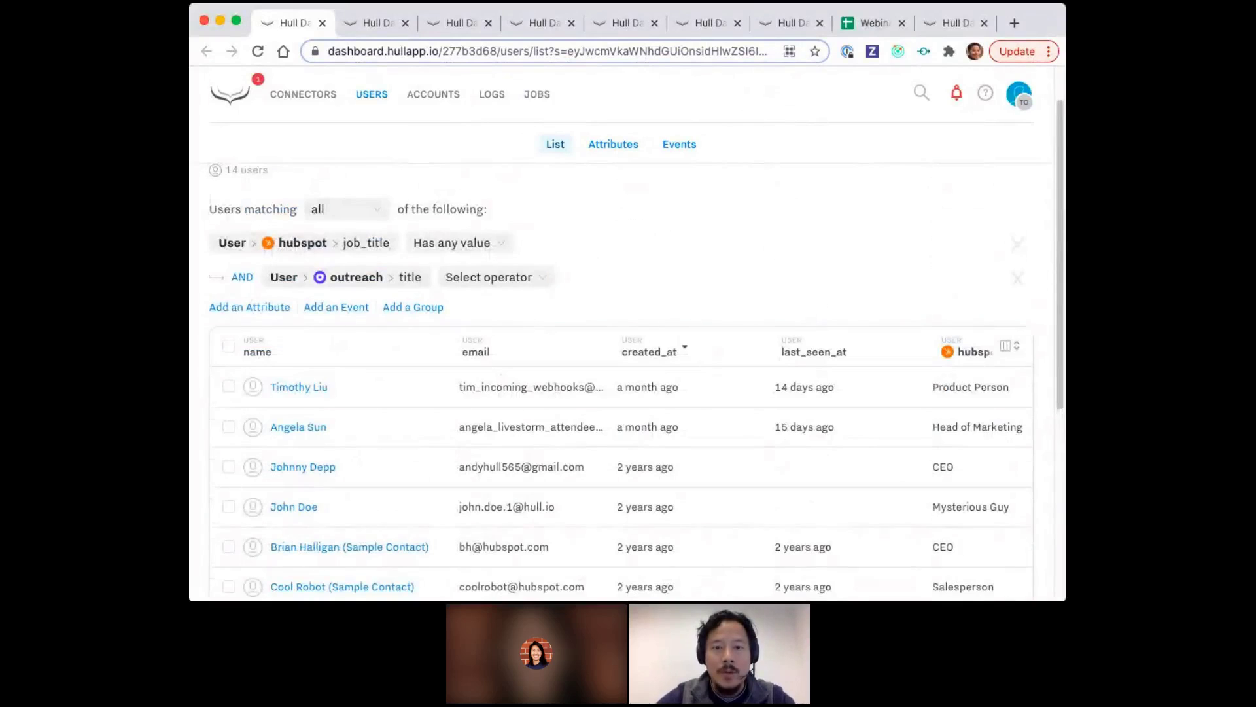
pyautogui.scroll(-5, 689, 478)
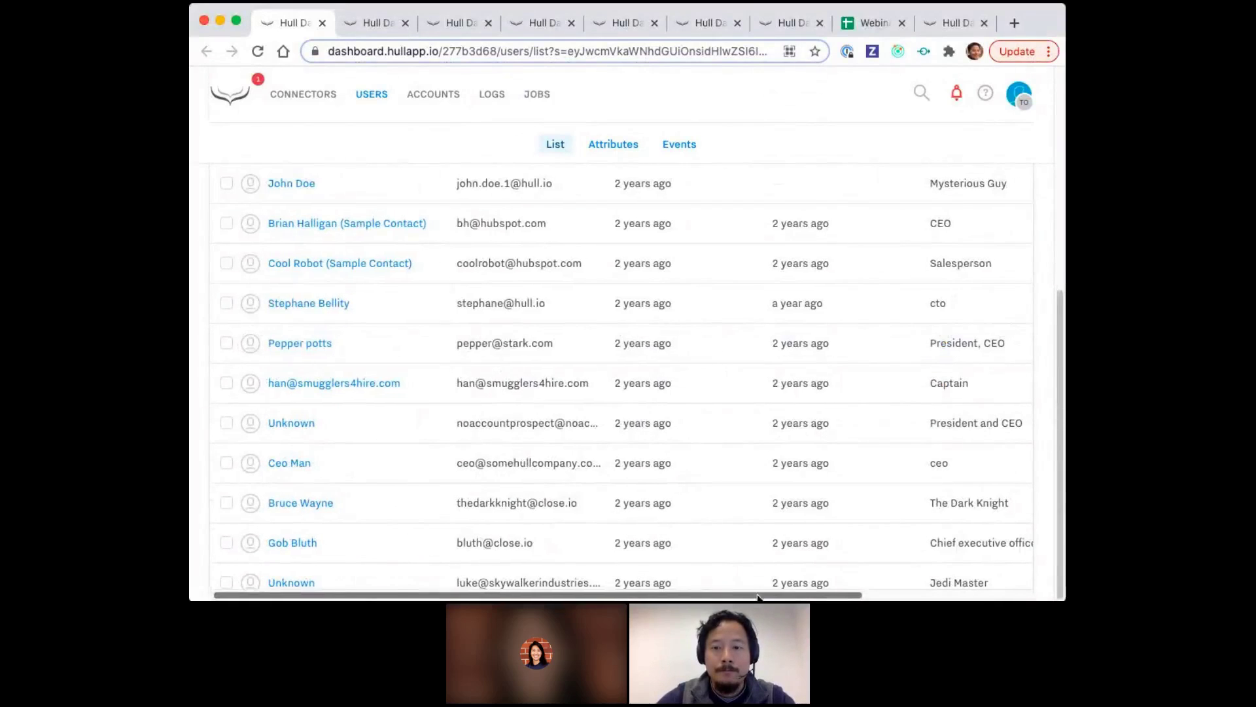
pyautogui.moveTo(758, 597); pyautogui.dragTo(906, 592)
pyautogui.scroll(5, 820, 458)
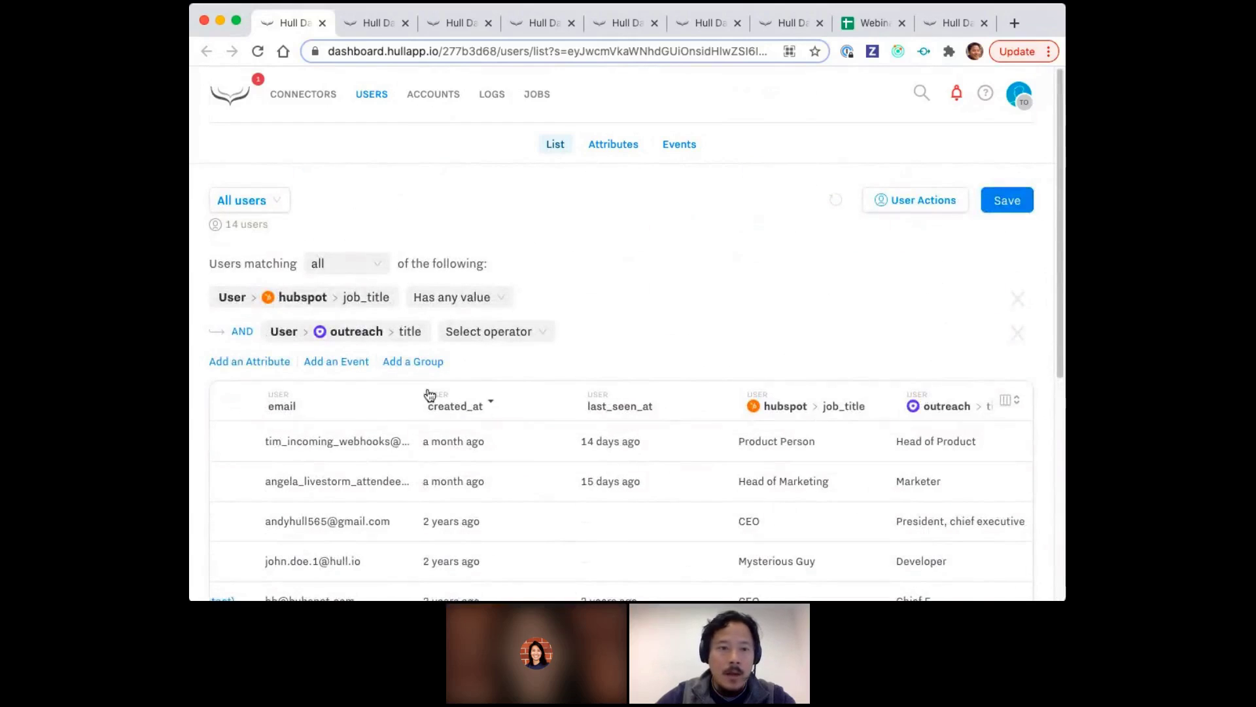
pyautogui.click(300, 366)
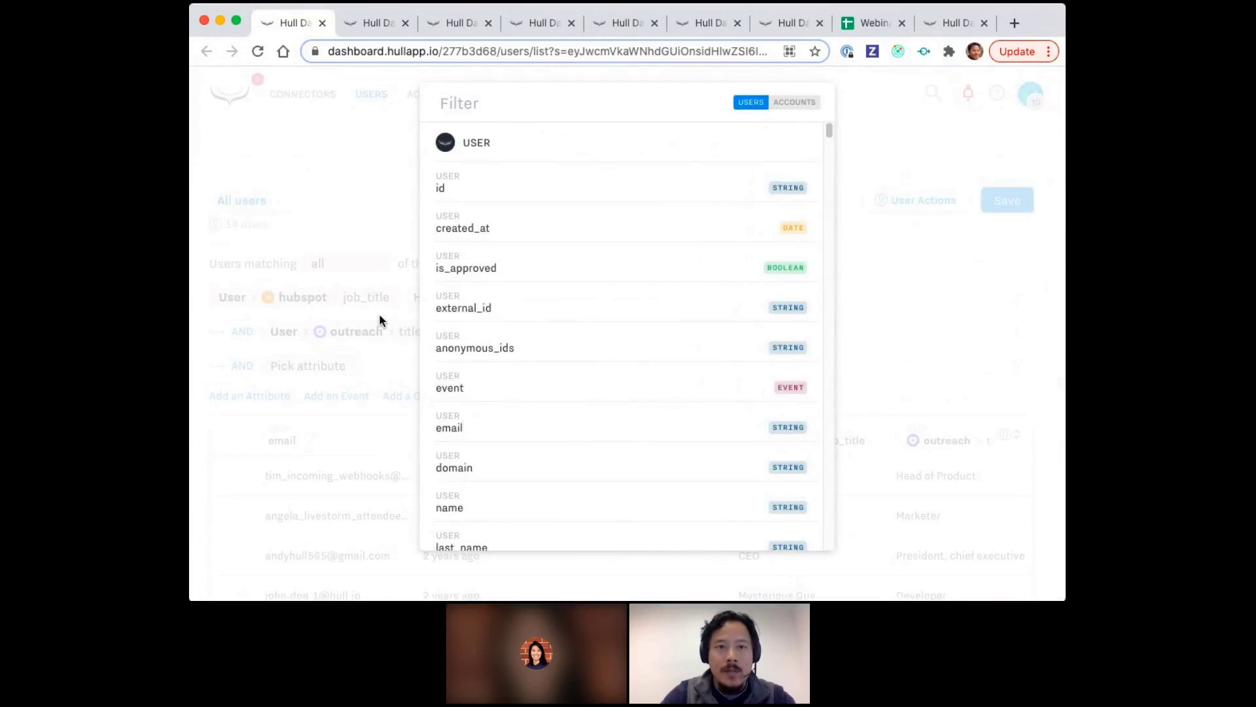
pyautogui.write('title')
pyautogui.scroll(-1, 534, 406)
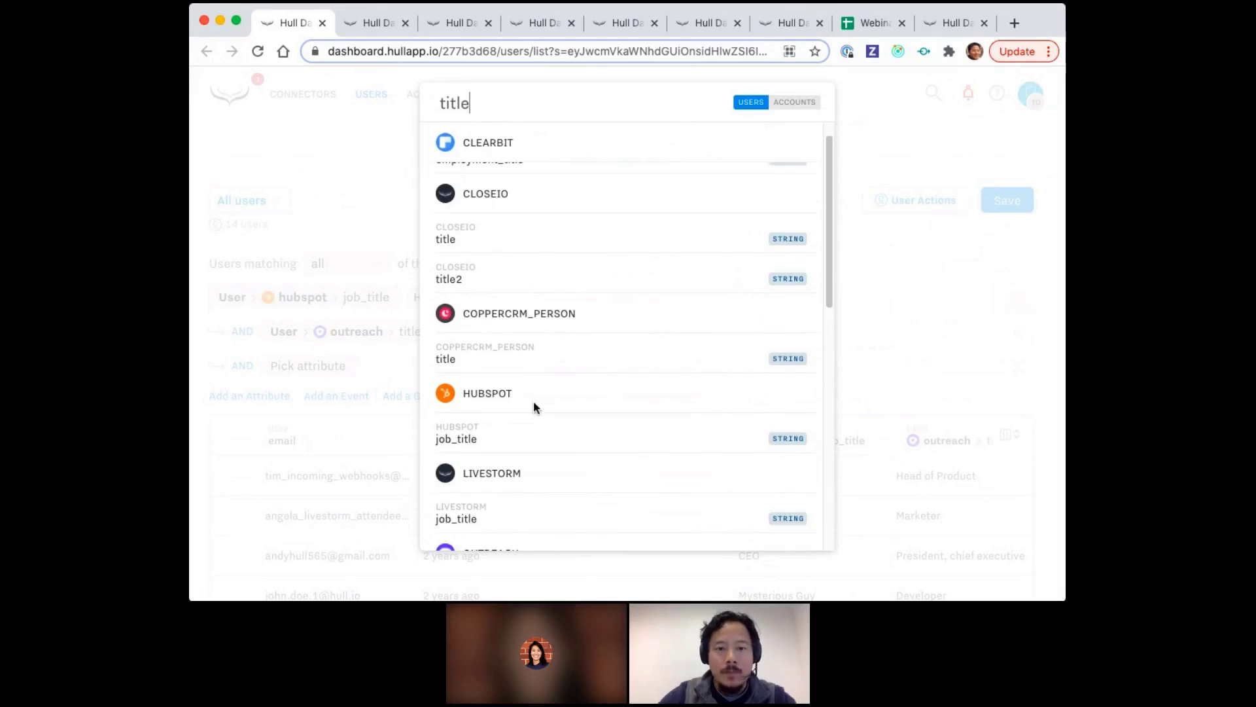
pyautogui.click(550, 517)
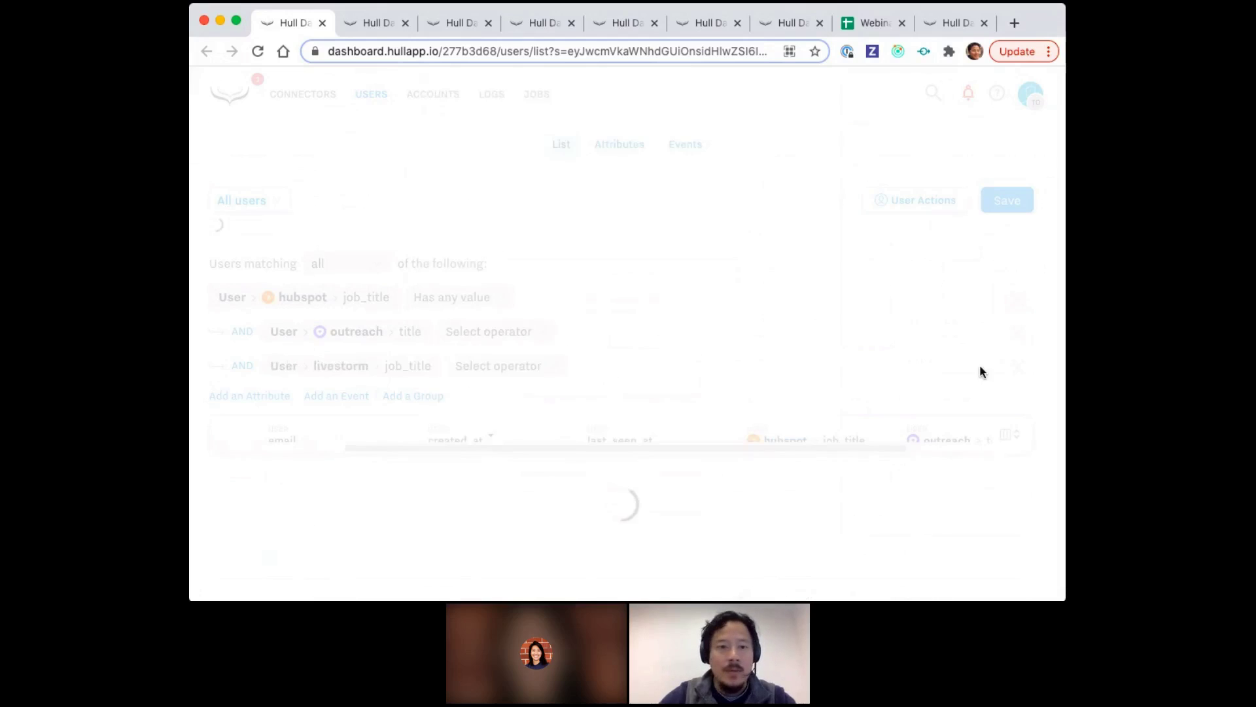
# Remove the last_seen_at and created_at columns from the user table.
pyautogui.click(1015, 435)
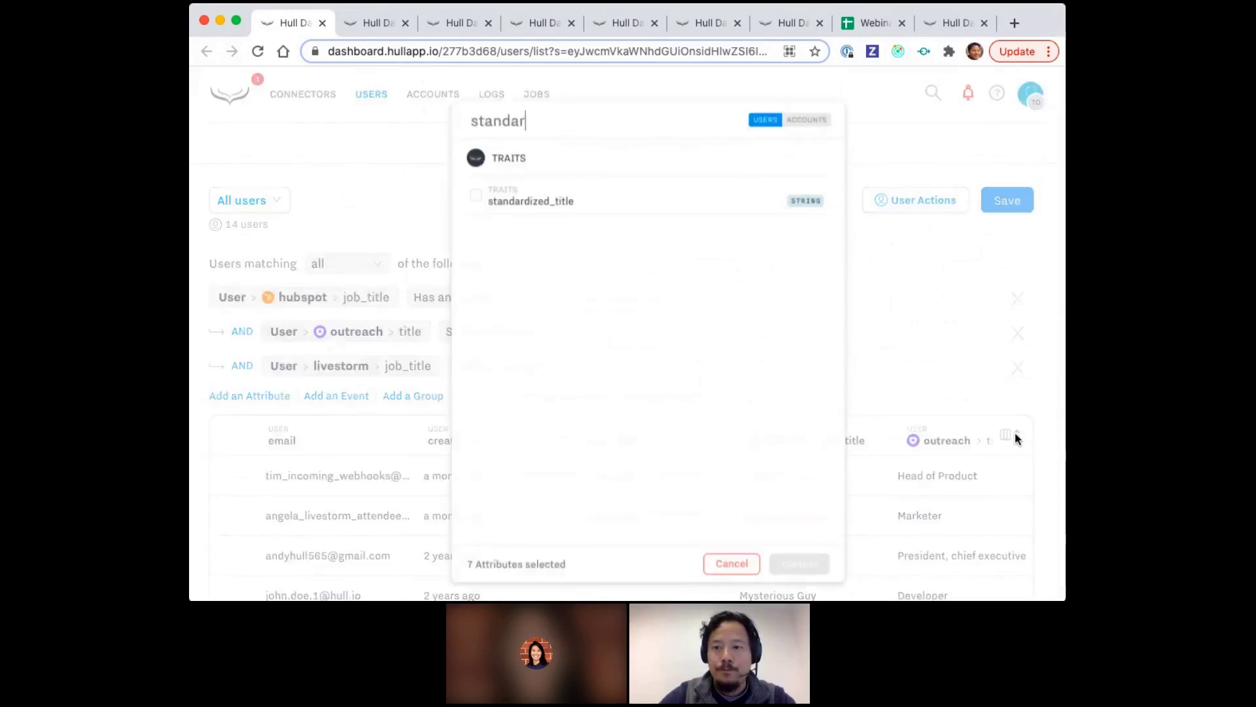
pyautogui.moveTo(519, 111); pyautogui.dragTo(205, 50)
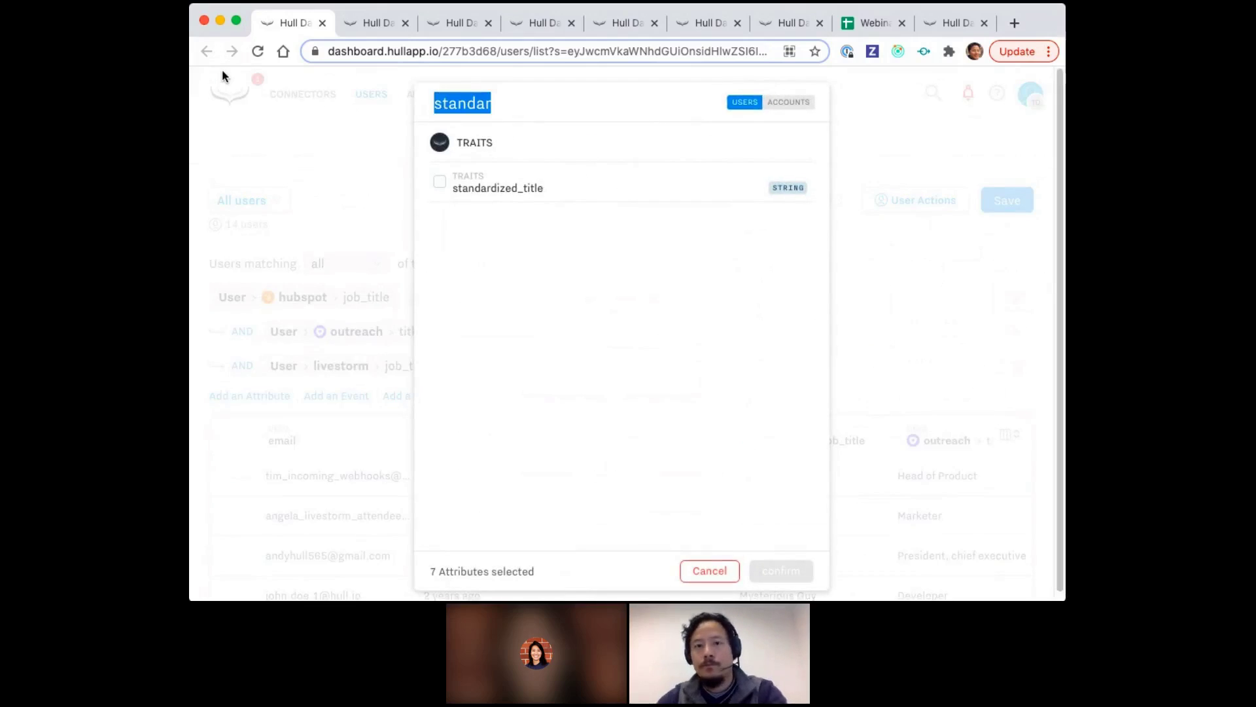
pyautogui.press('BackSpace')
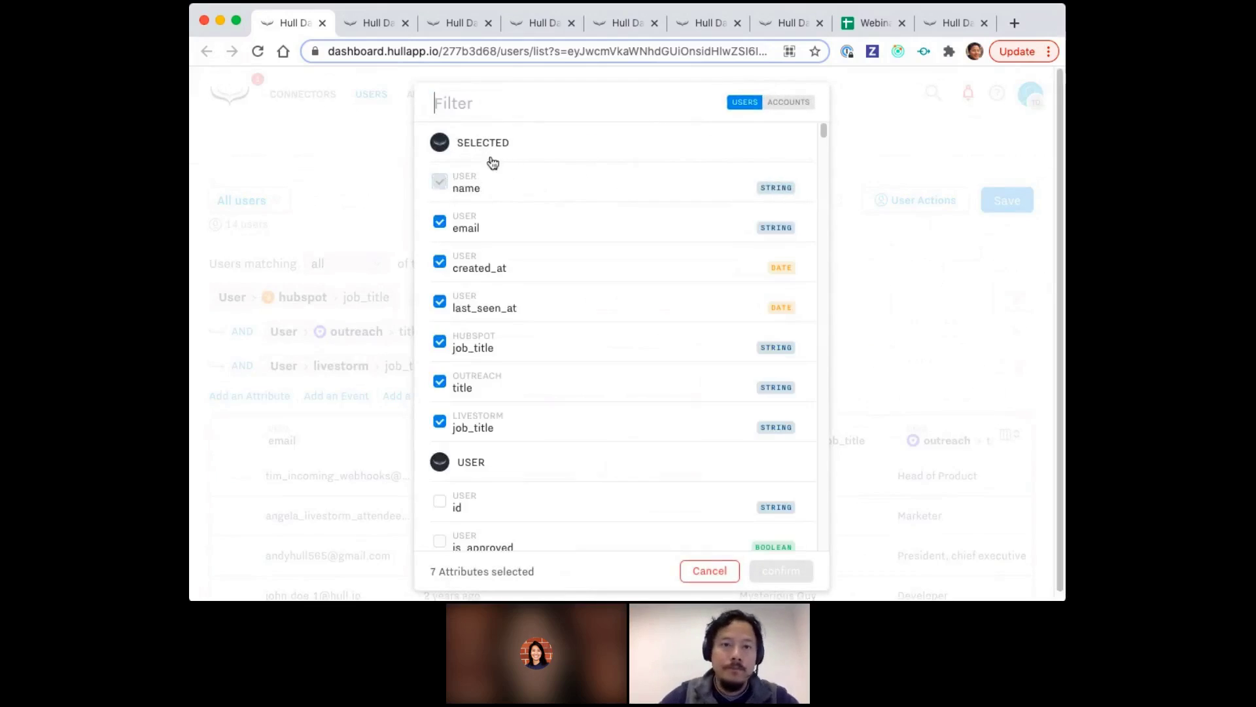
pyautogui.click(439, 301)
pyautogui.click(439, 262)
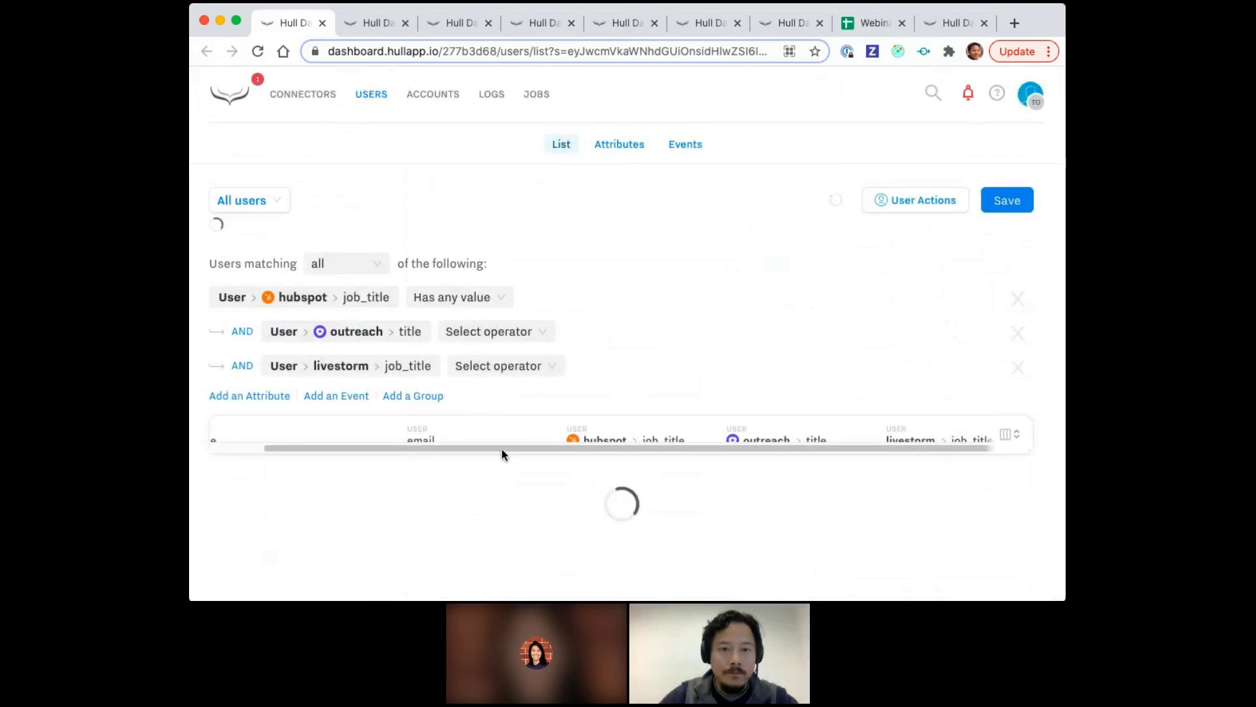
# Set the user filter to match any of the conditions instead of all.
pyautogui.scroll(-6, 501, 448)
pyautogui.scroll(3, 501, 445)
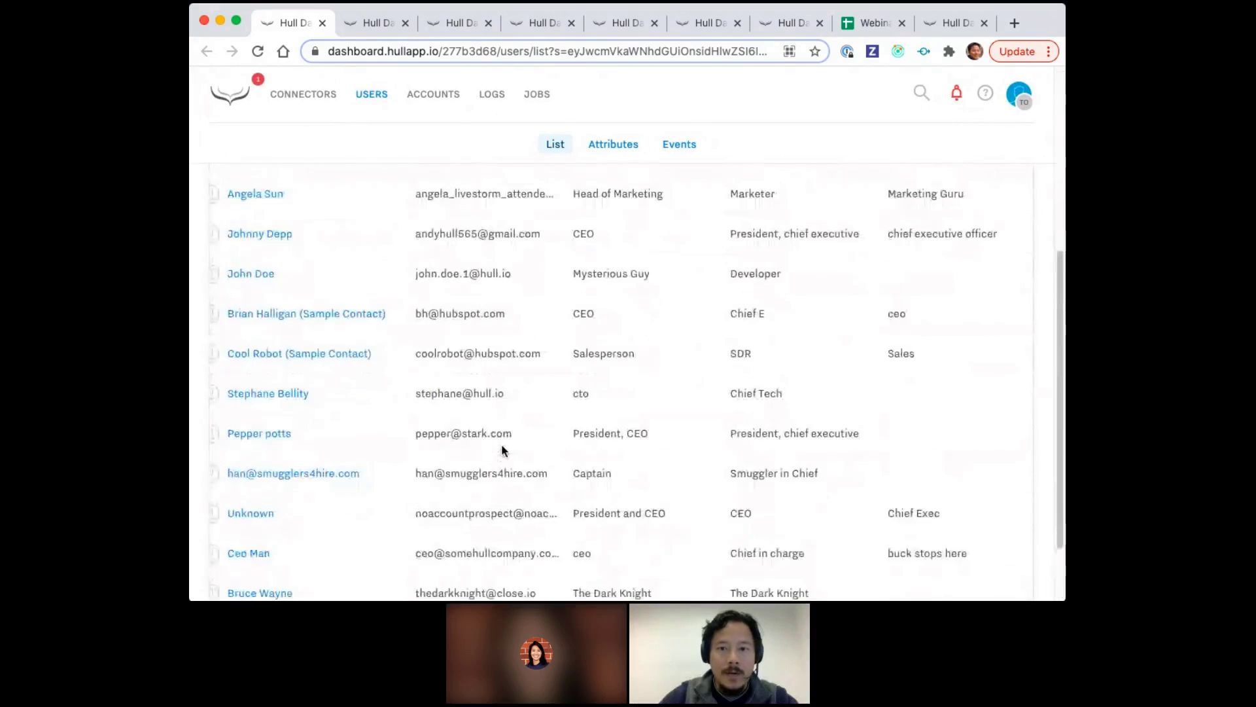
pyautogui.scroll(3, 630, 532)
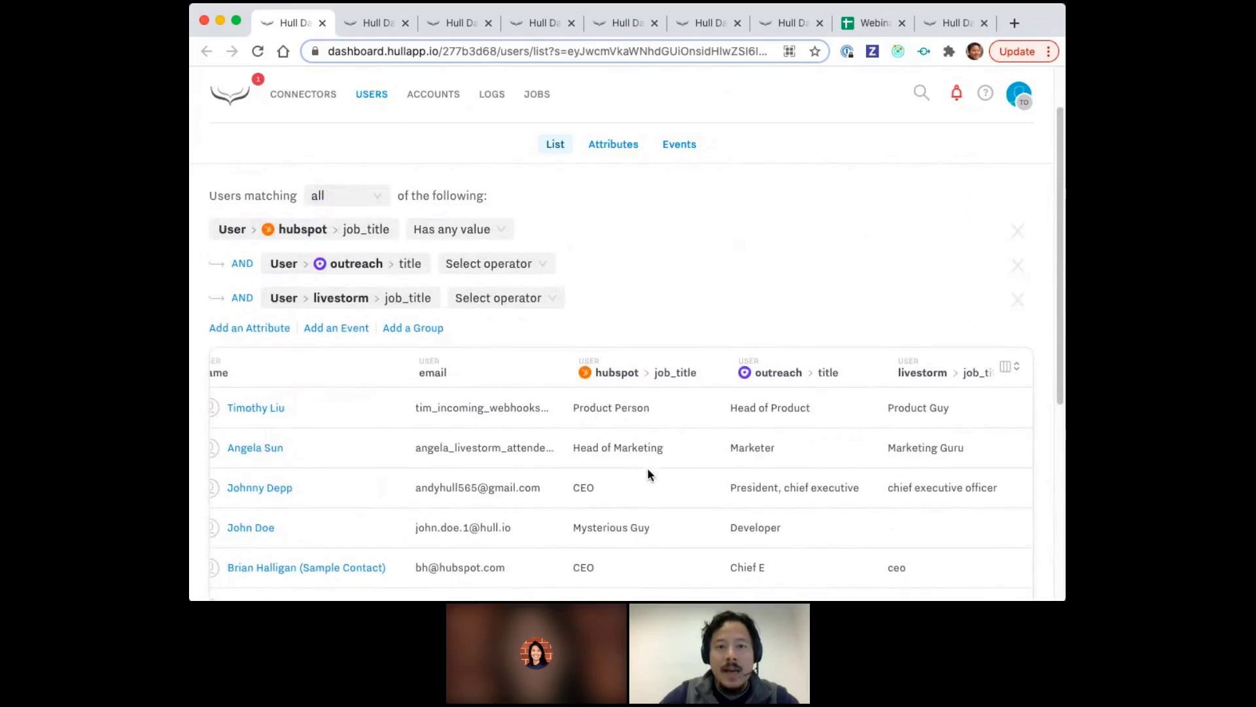
pyautogui.scroll(-3, 651, 473)
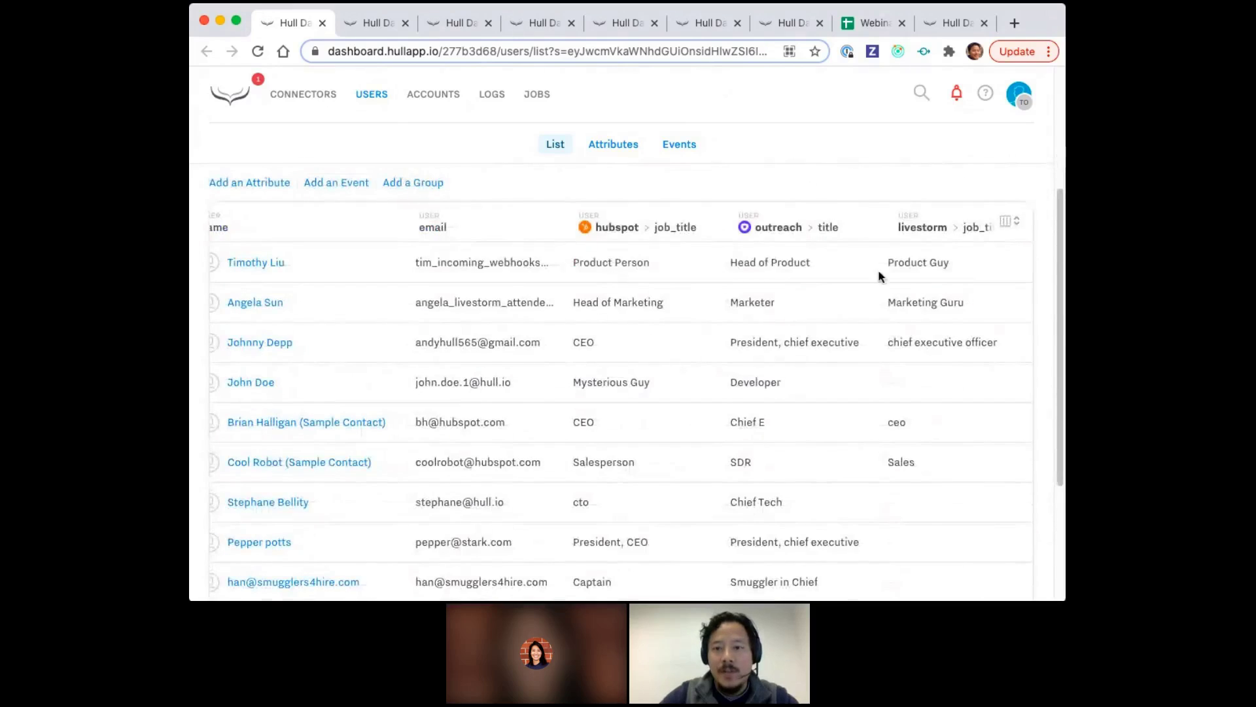
pyautogui.scroll(-2, 849, 486)
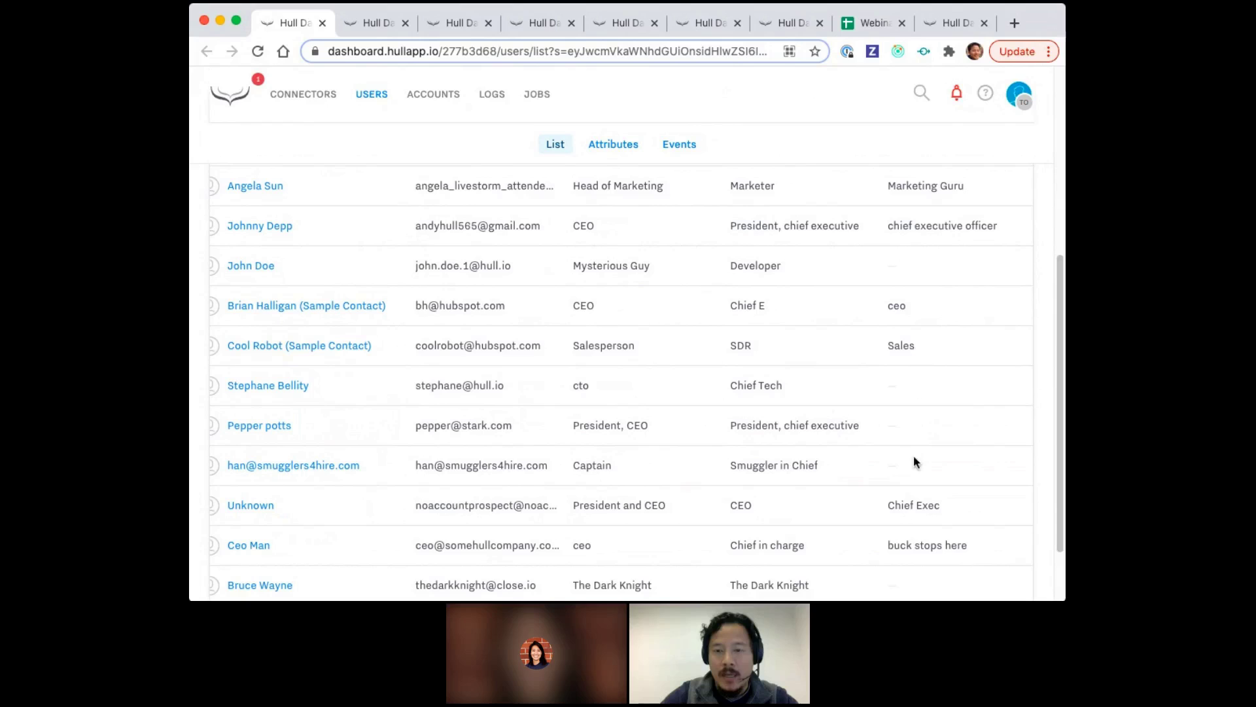
pyautogui.scroll(8, 904, 400)
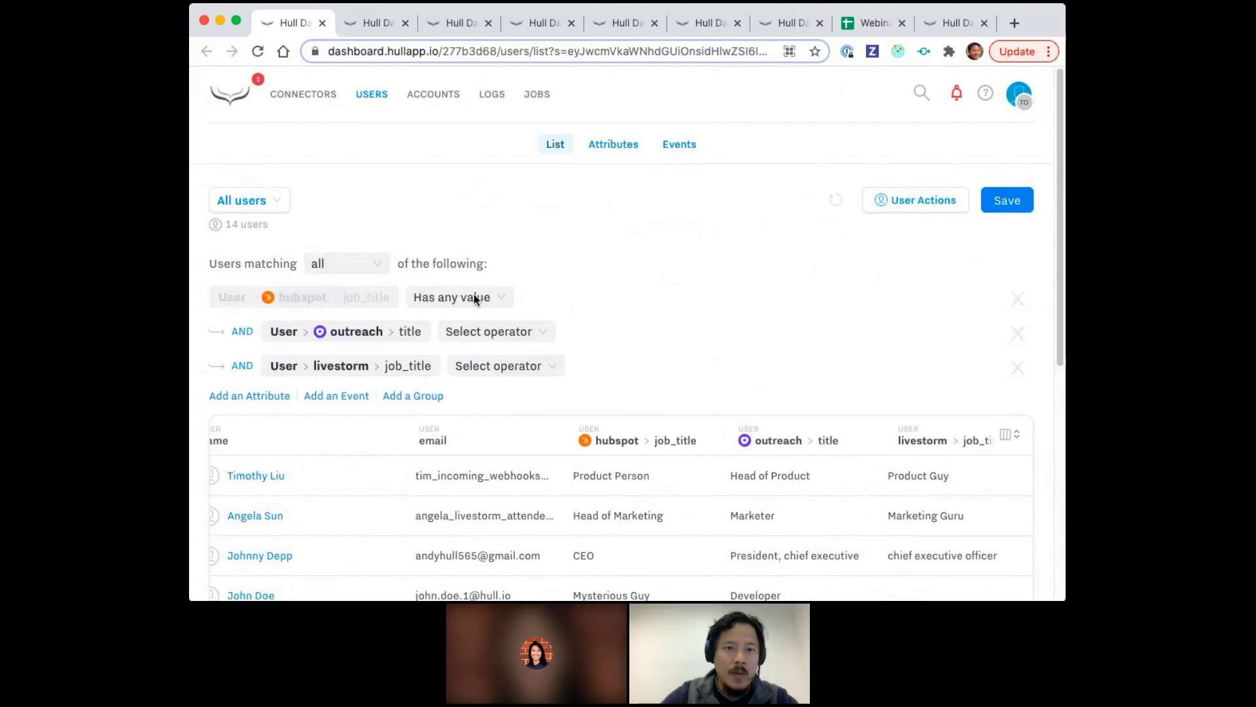
pyautogui.click(242, 340)
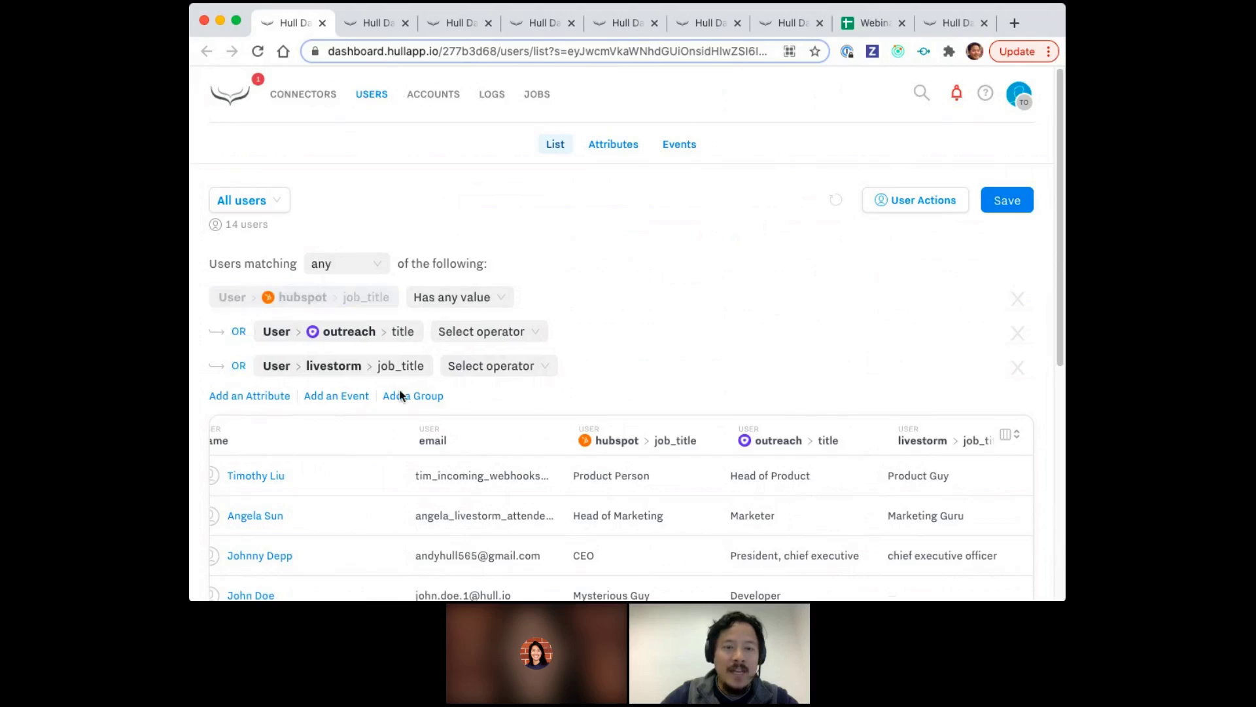
# Compare the HubSpot, Outreach and Livestorm job titles of the users in the list.
pyautogui.scroll(-5, 850, 357)
pyautogui.scroll(-3, 857, 357)
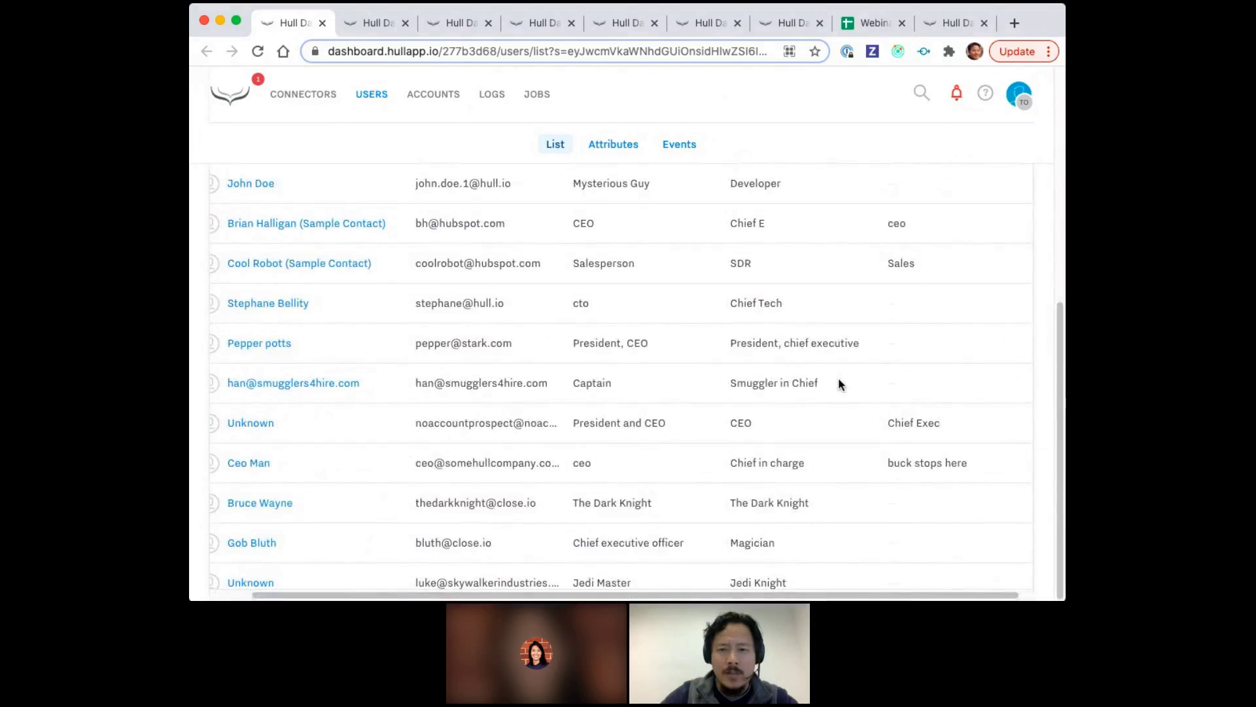
pyautogui.scroll(6, 871, 519)
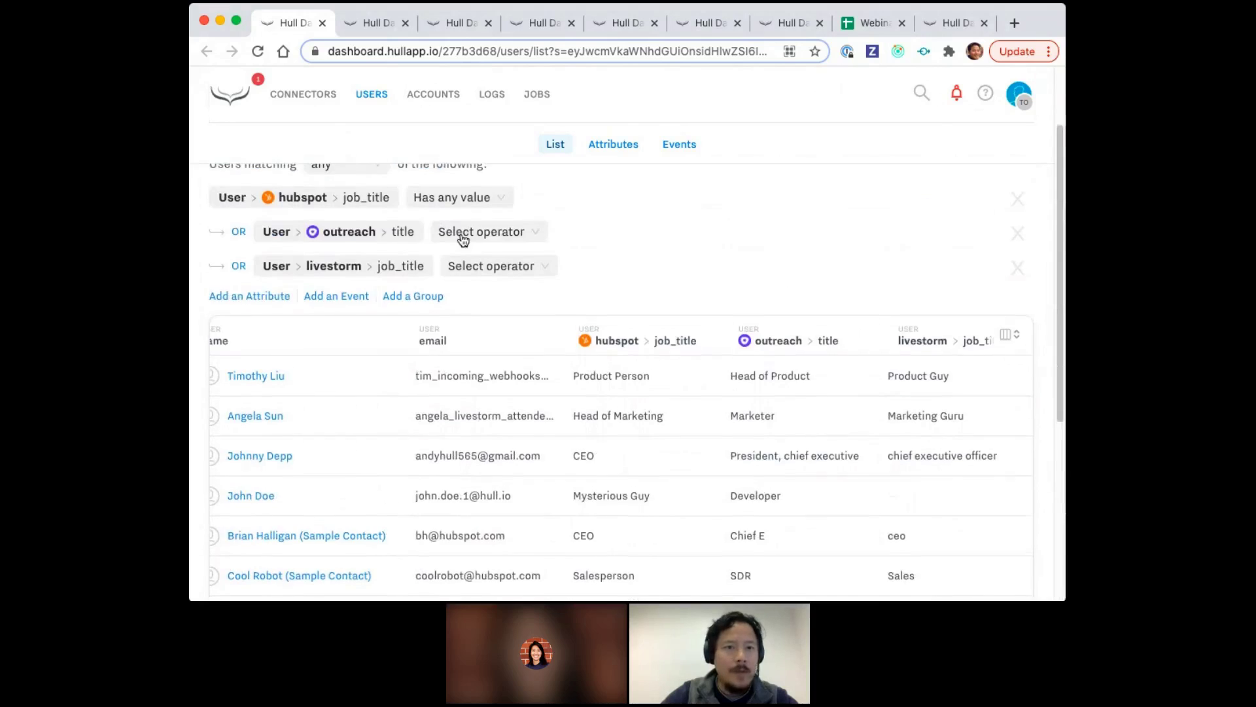
pyautogui.scroll(2, 466, 242)
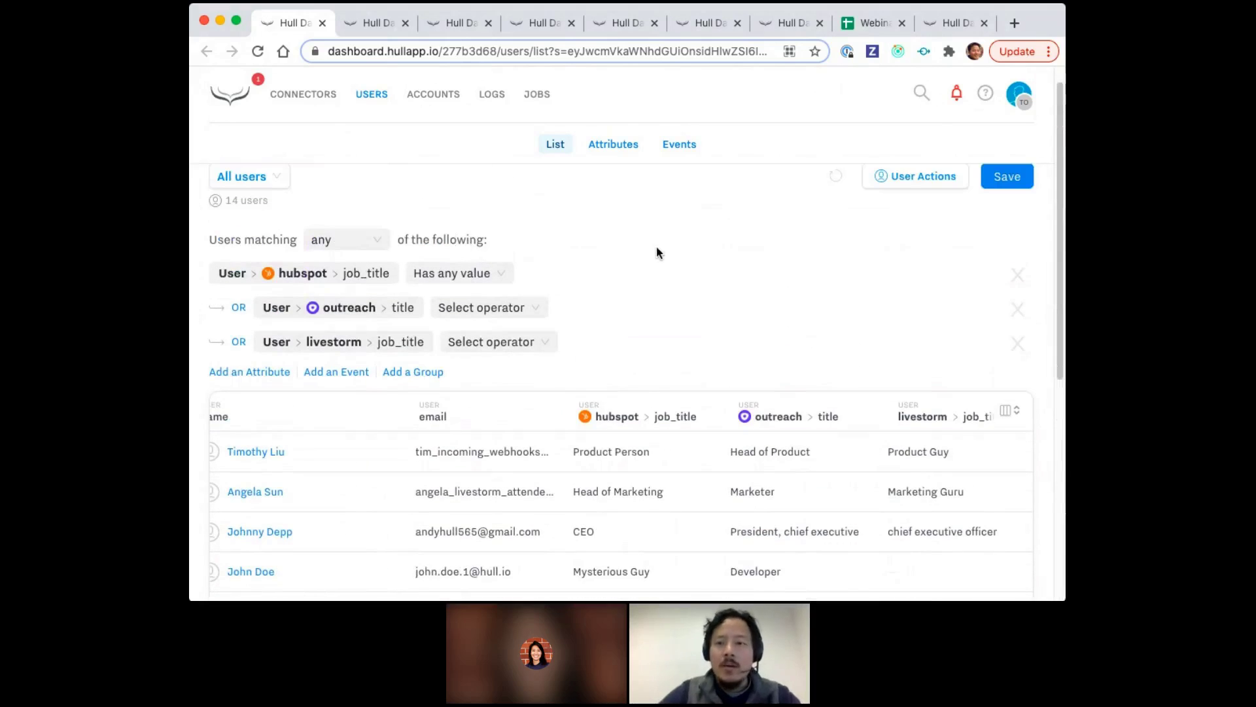
pyautogui.scroll(-10, 810, 388)
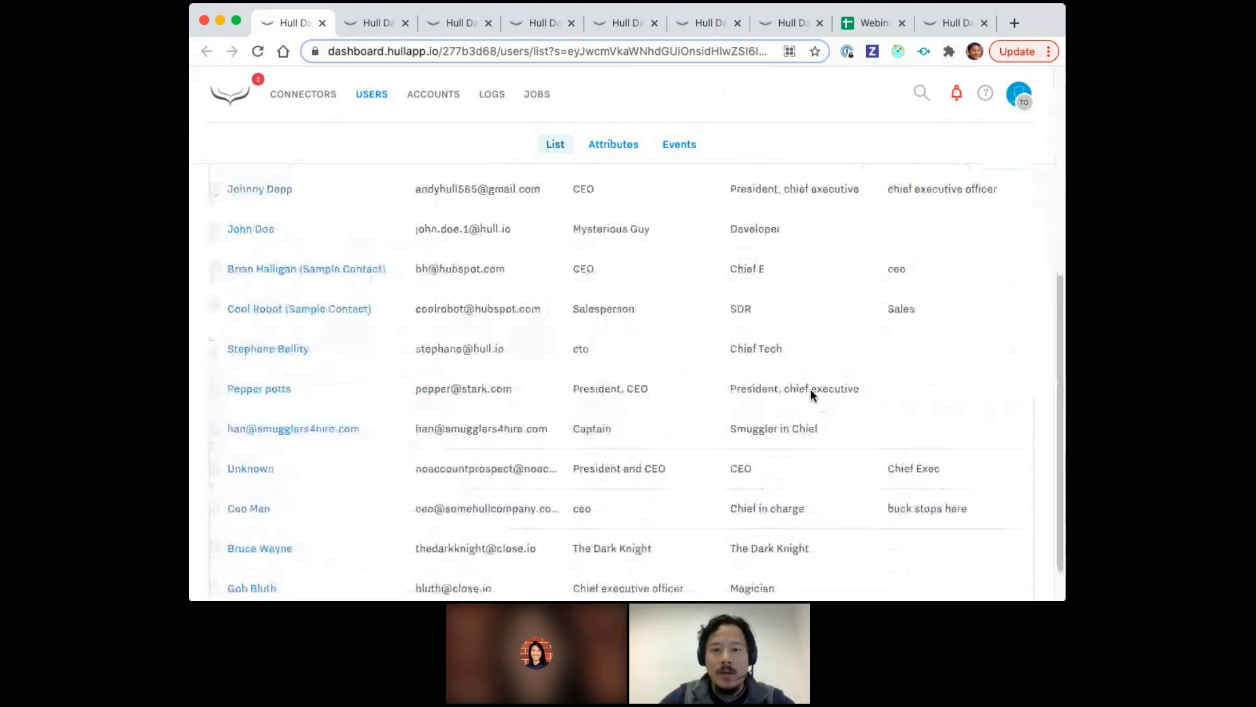
pyautogui.scroll(6, 811, 388)
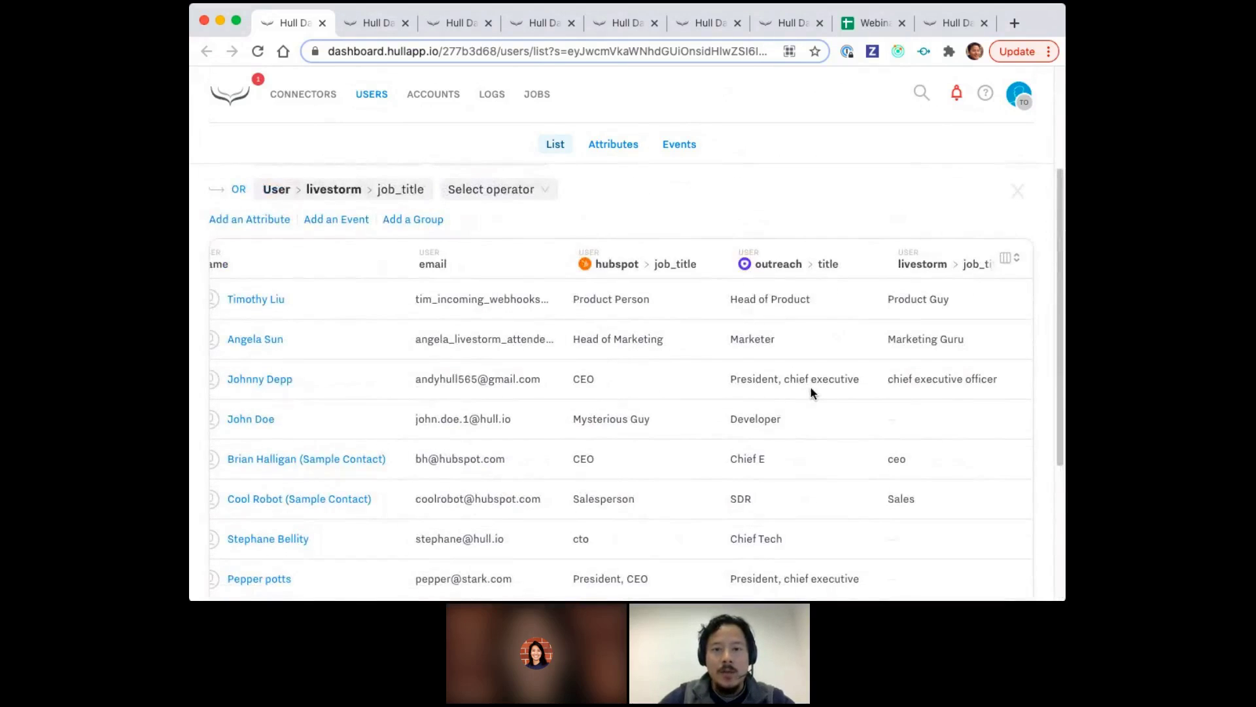
pyautogui.scroll(1, 811, 388)
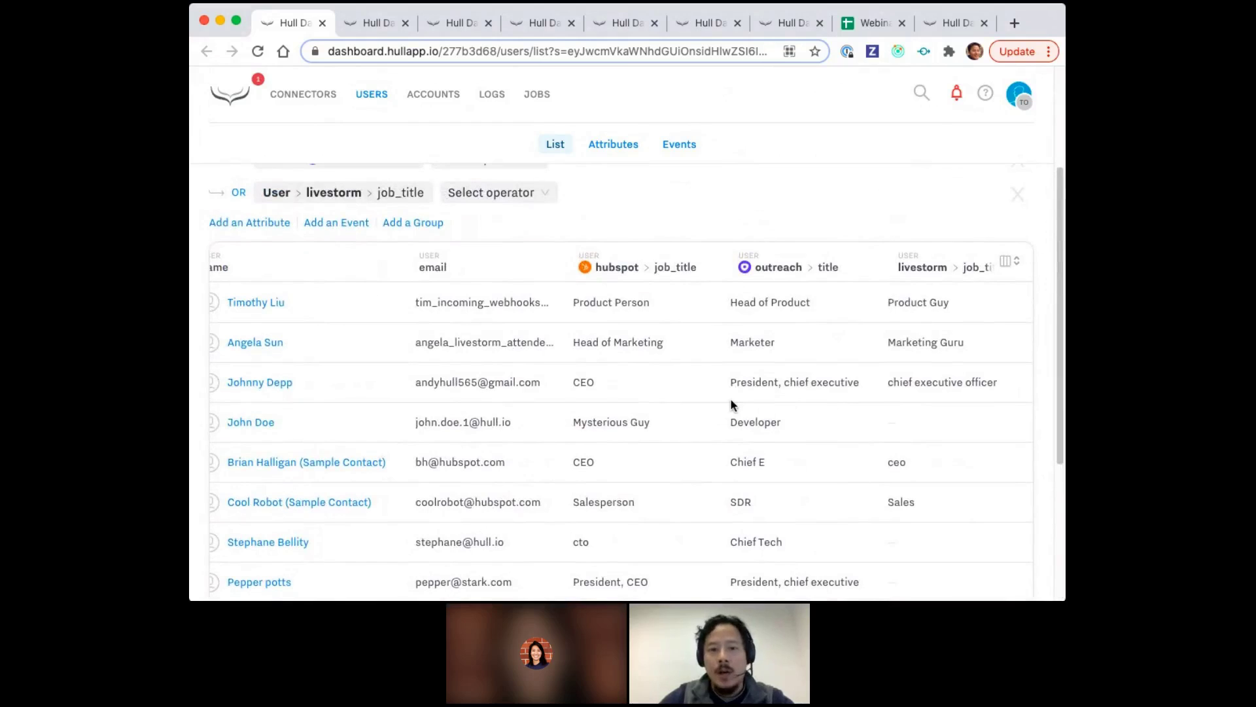
# Set the operator of the HubSpot job_title condition to Equals.
pyautogui.scroll(3, 730, 400)
pyautogui.click(479, 295)
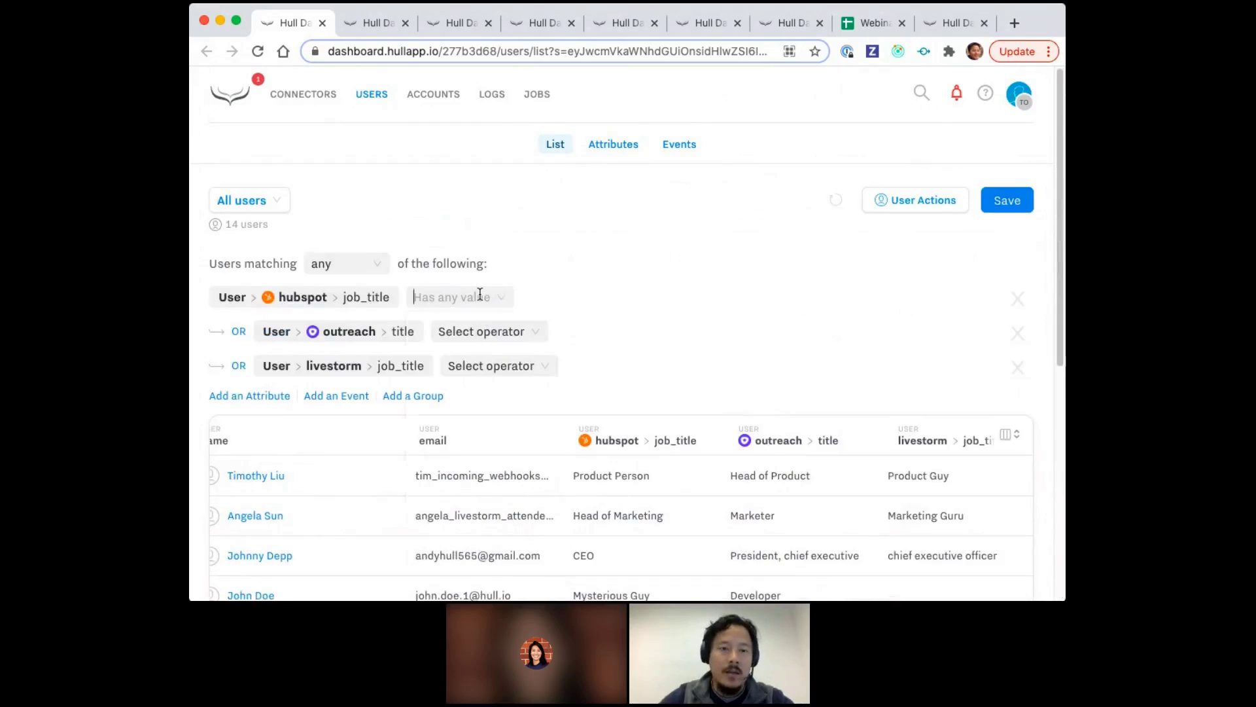
pyautogui.click(480, 296)
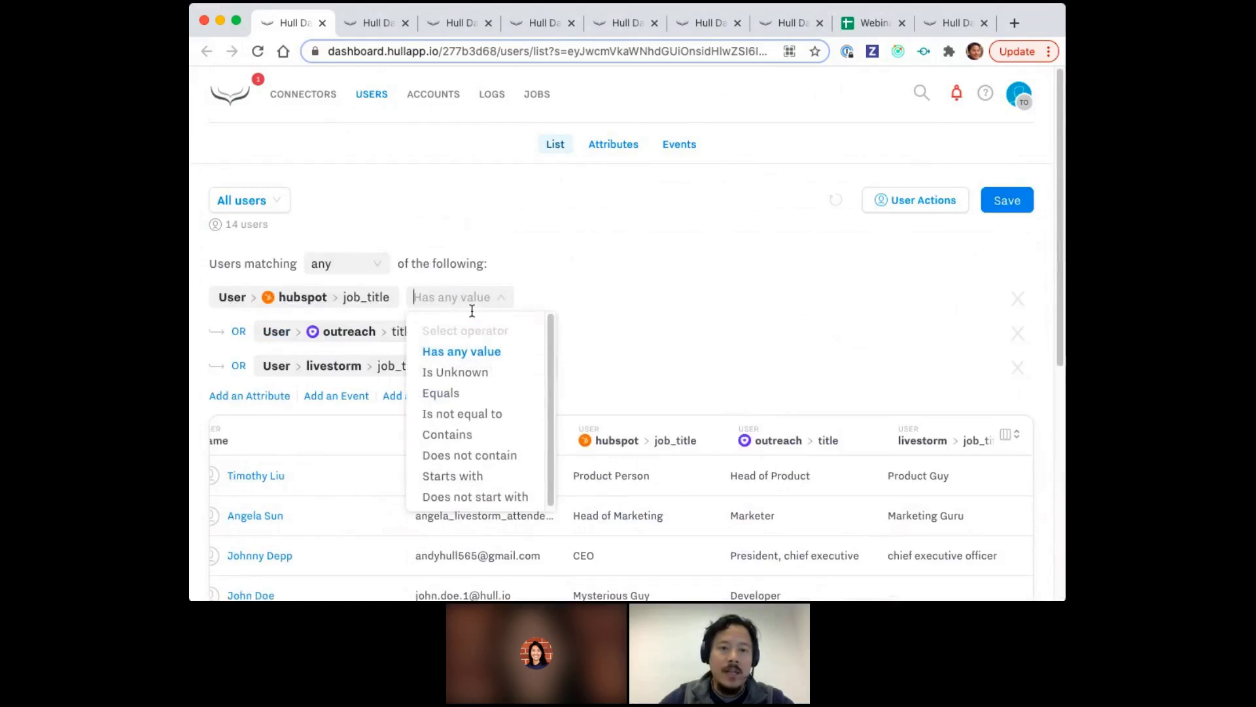
pyautogui.click(458, 393)
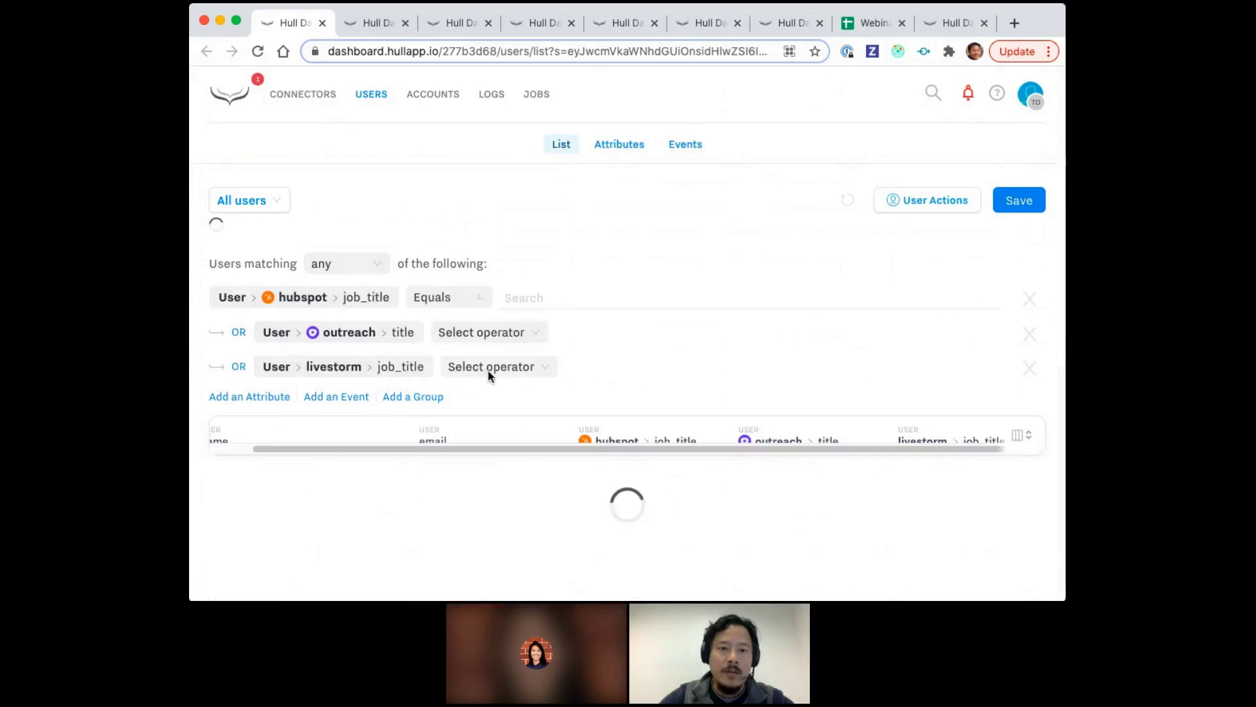
pyautogui.click(569, 290)
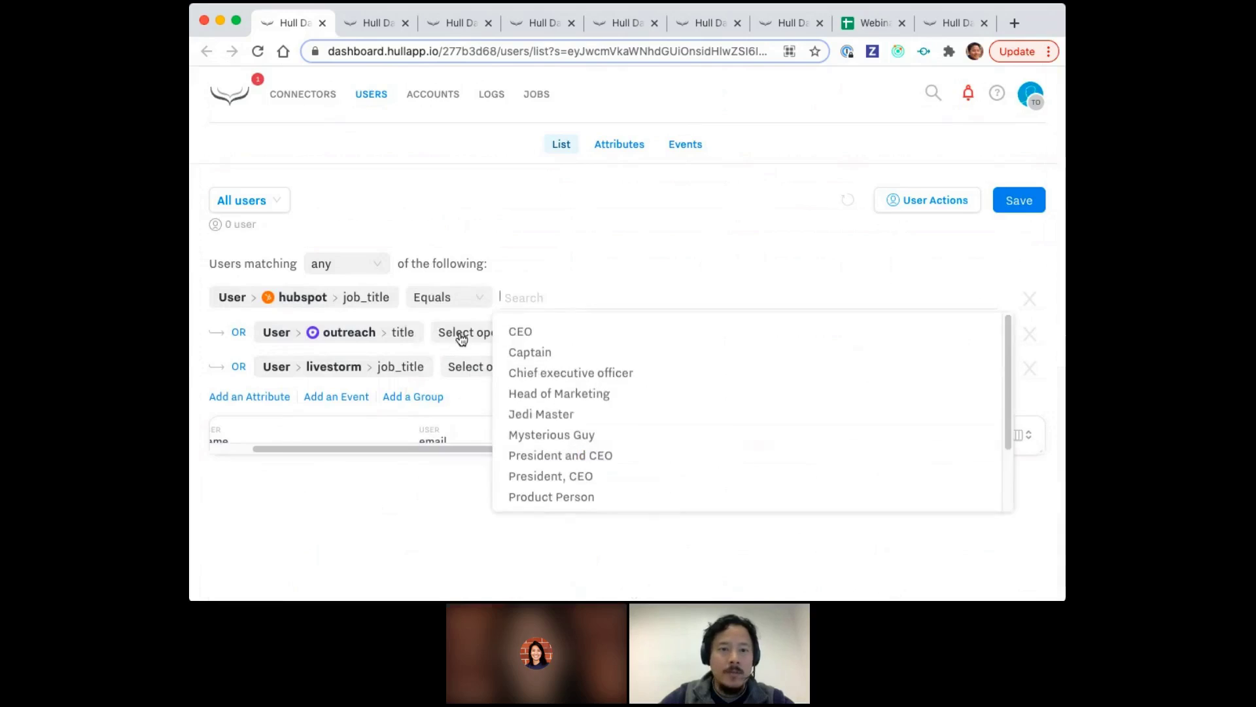
# Set the operators of the Outreach title and Livestorm job_title conditions to Has any value.
pyautogui.click(472, 331)
pyautogui.click(477, 386)
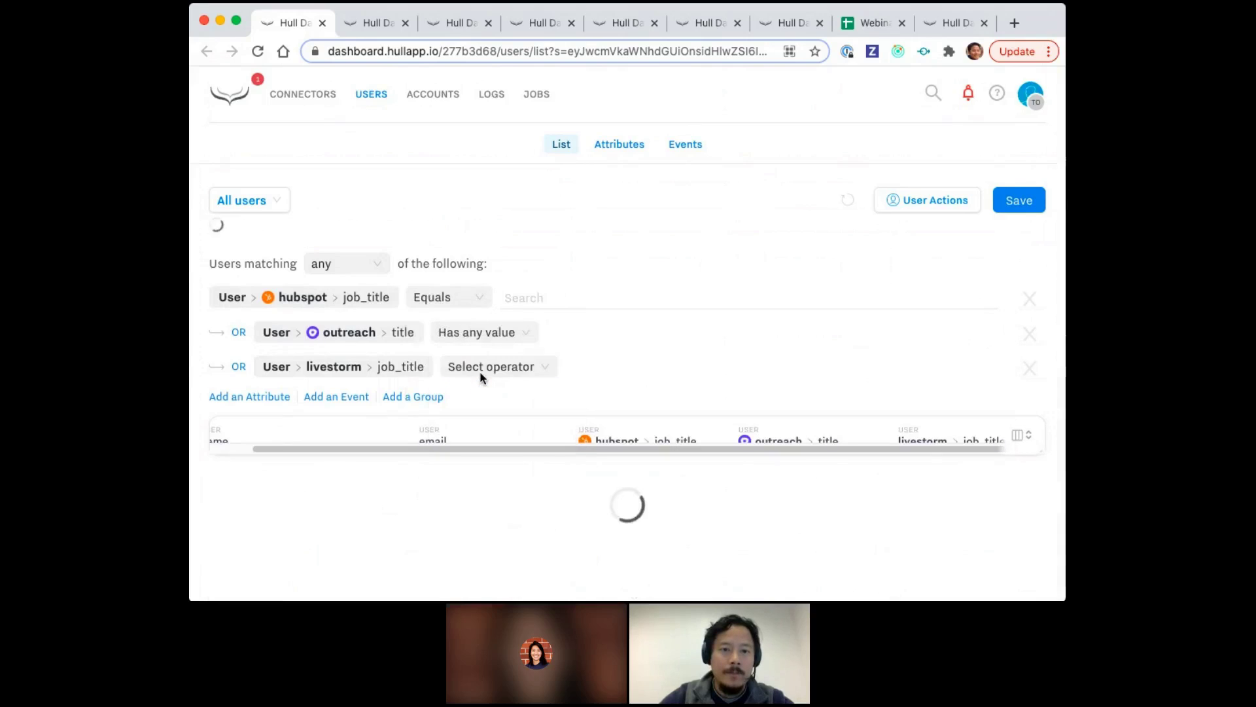
pyautogui.click(485, 367)
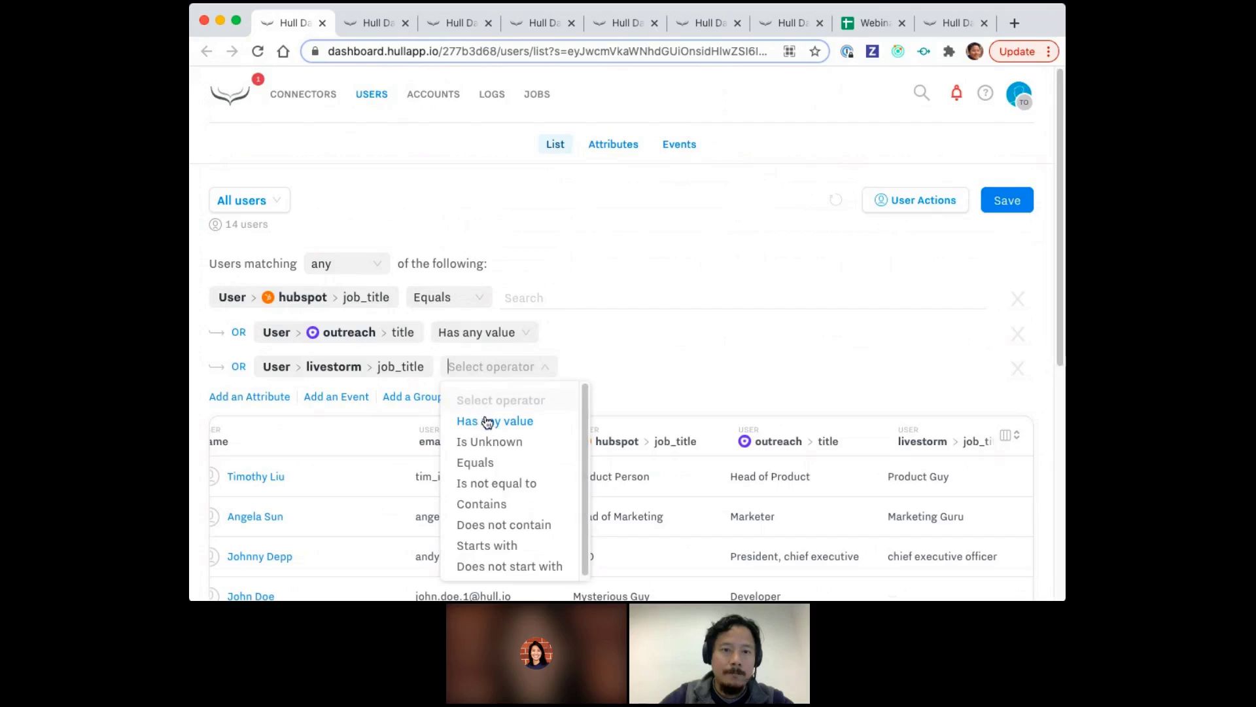
pyautogui.press('Return')
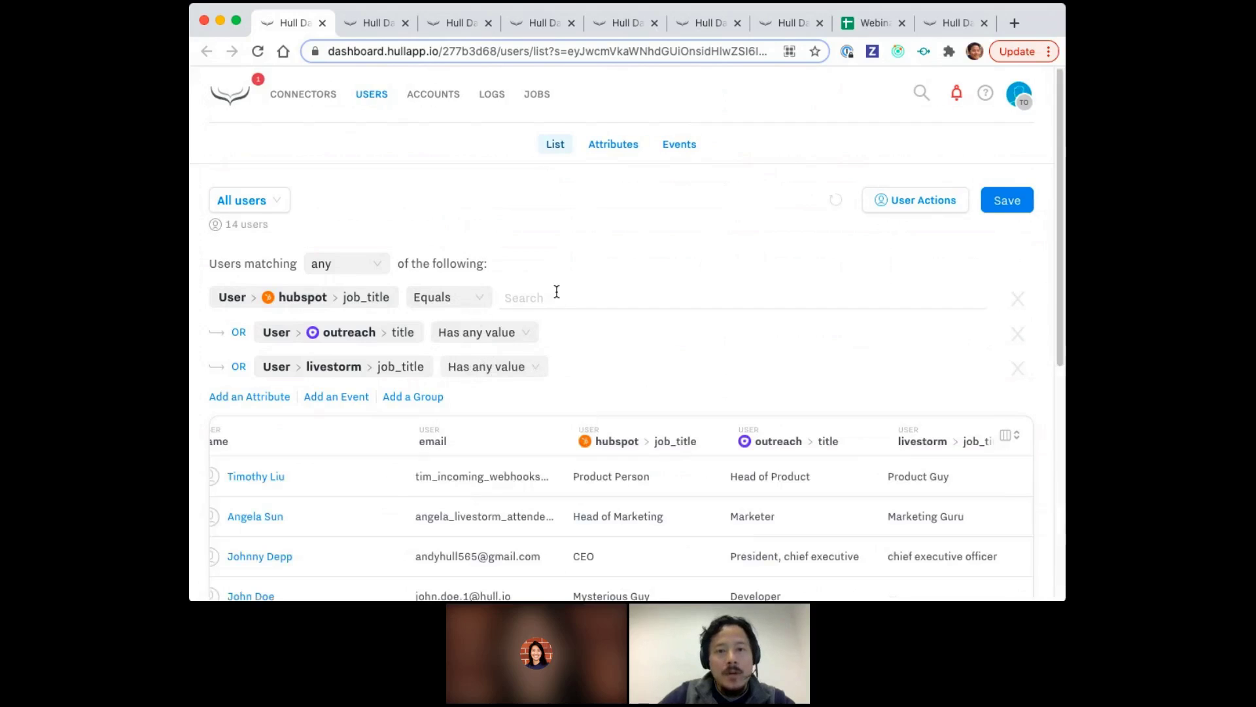
# Match the HubSpot job_title against the values "CEO", "Chief executive officer", "President and CEO", "President, CEO" and "ceo".
pyautogui.click(556, 291)
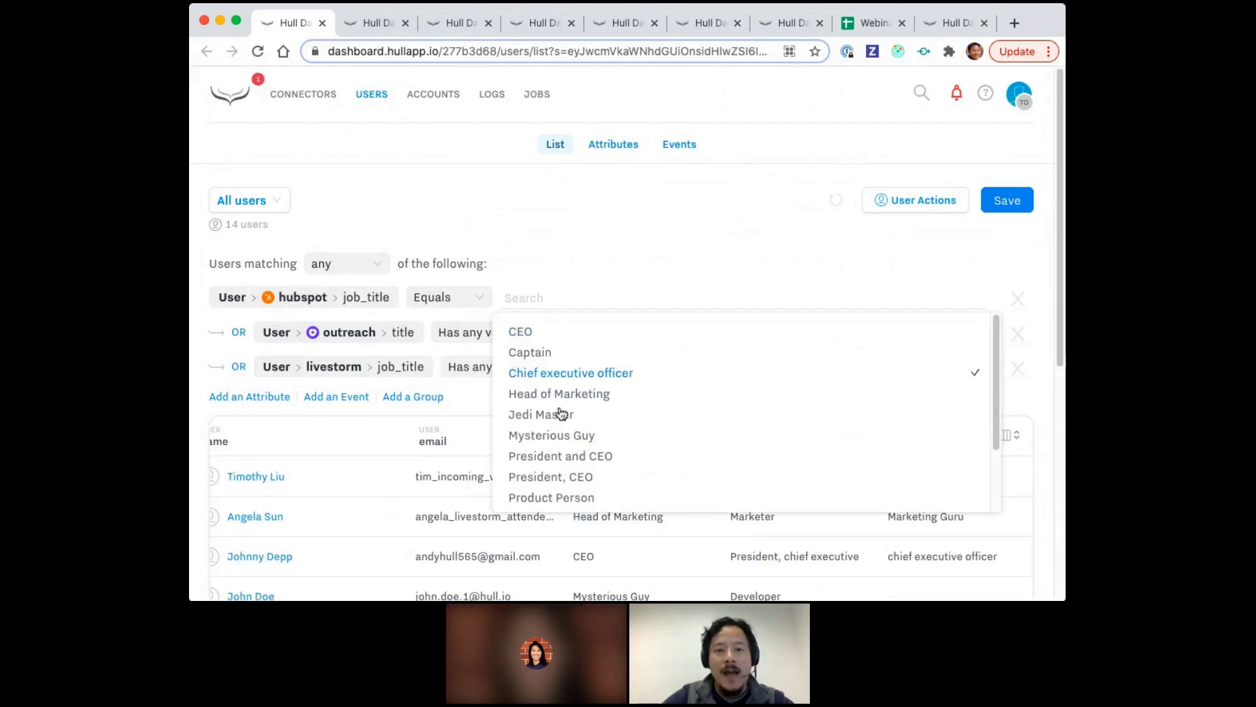
pyautogui.scroll(-2, 568, 454)
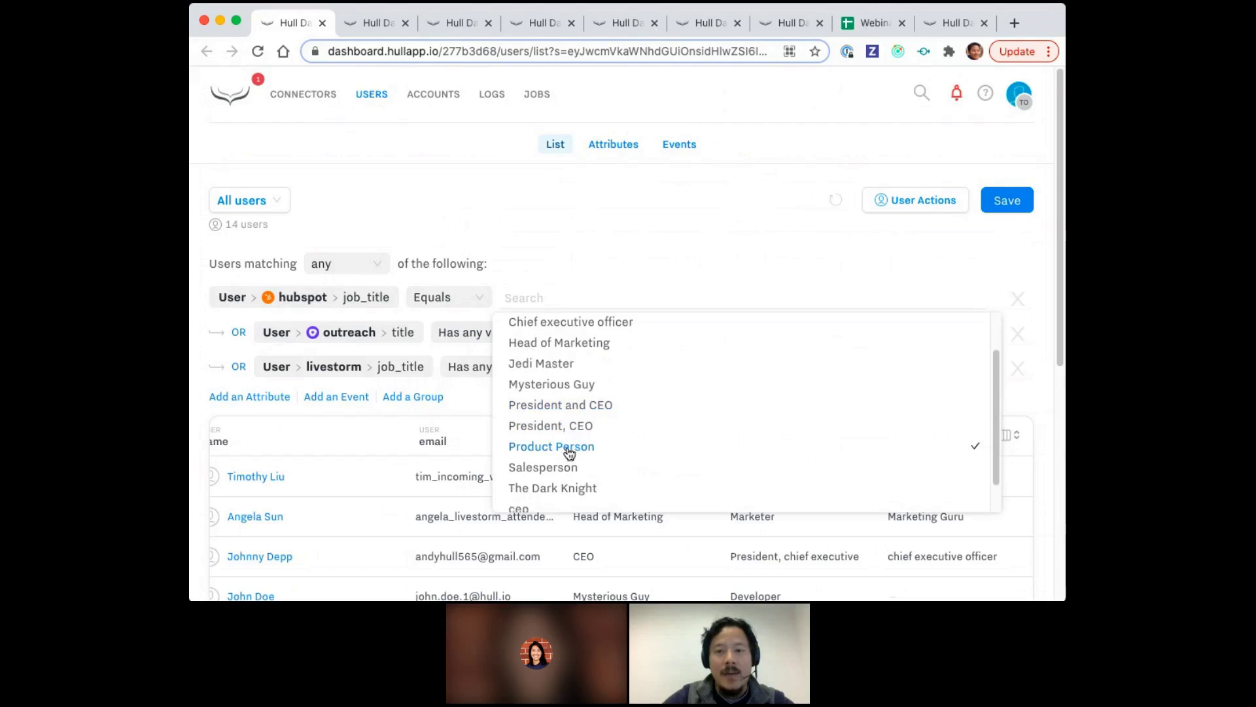
pyautogui.scroll(2, 569, 454)
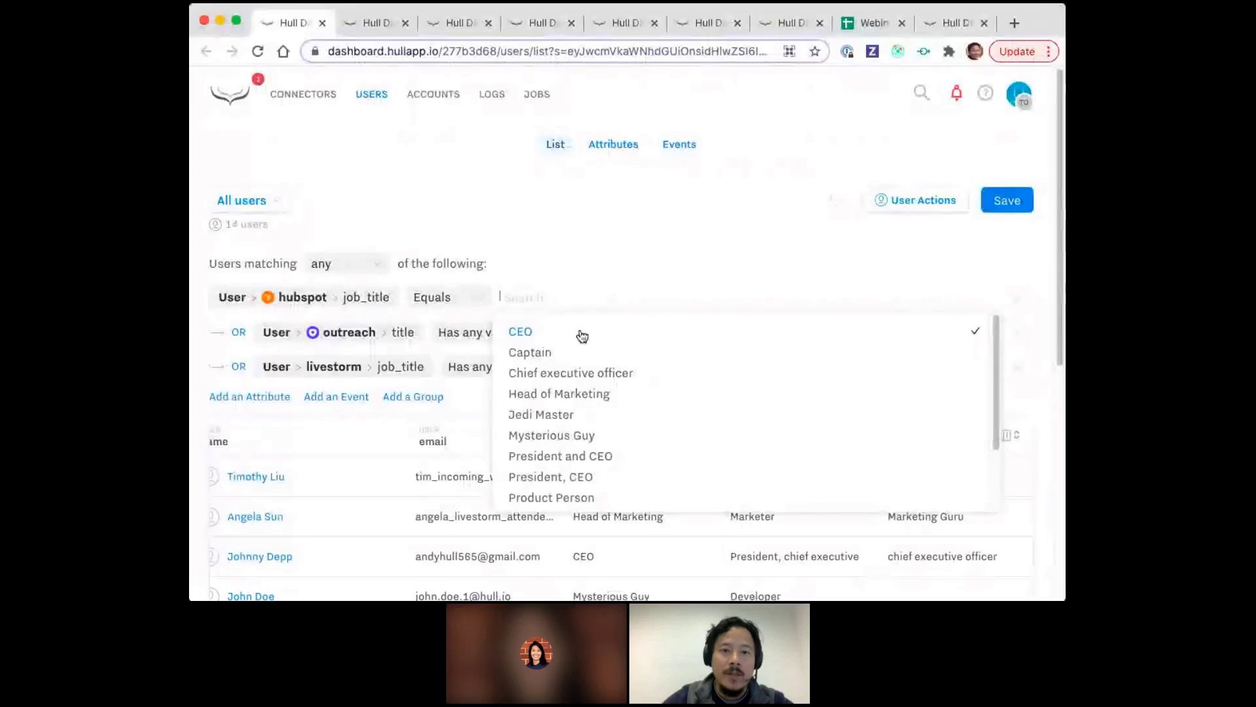
pyautogui.click(553, 335)
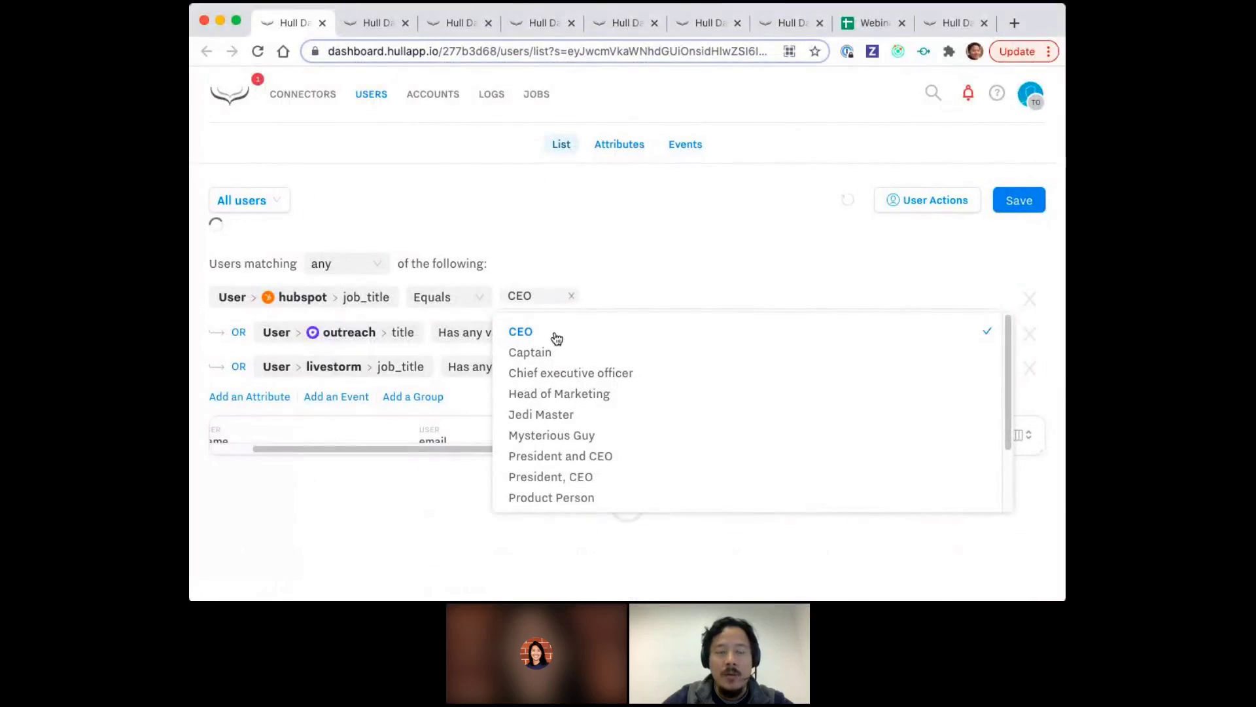
pyautogui.click(586, 375)
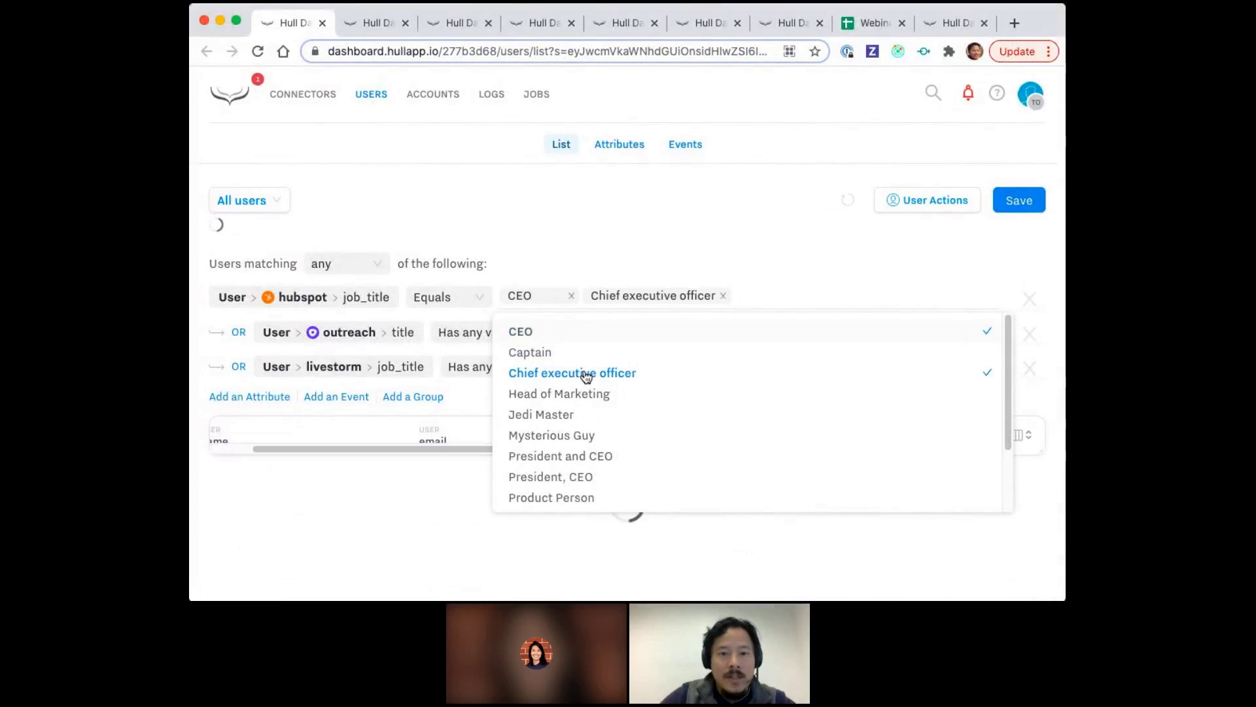
pyautogui.click(578, 458)
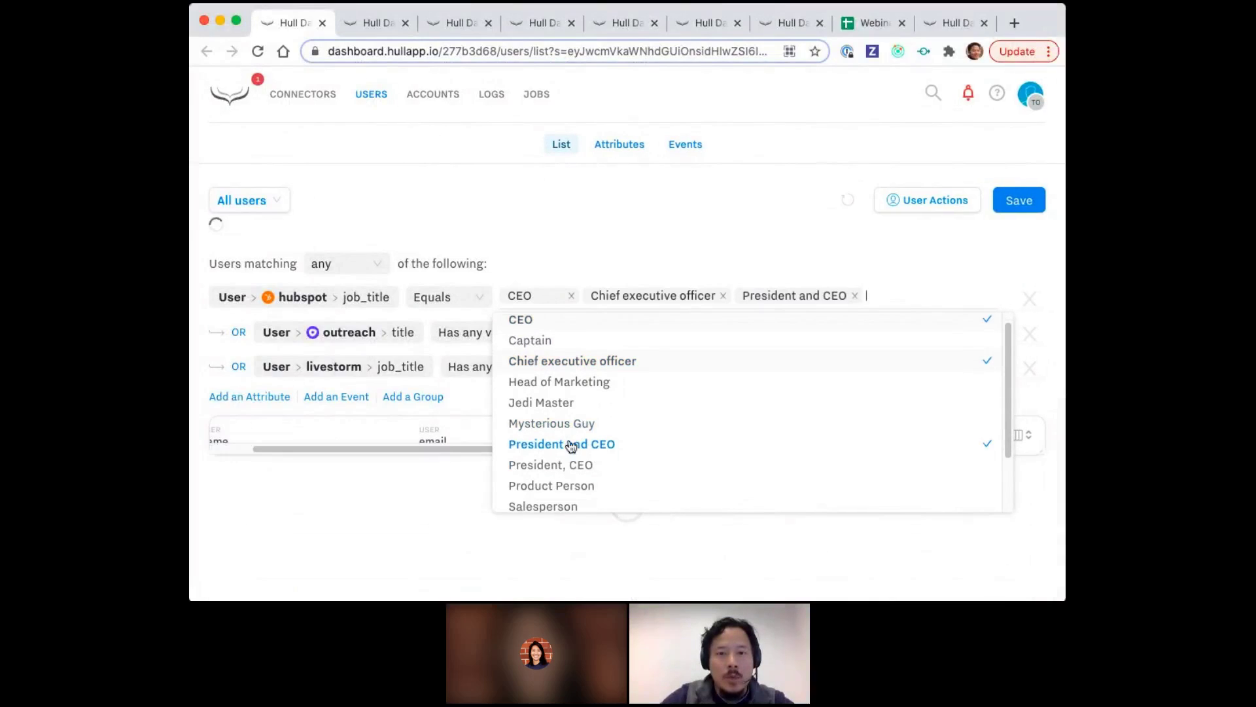
pyautogui.click(583, 464)
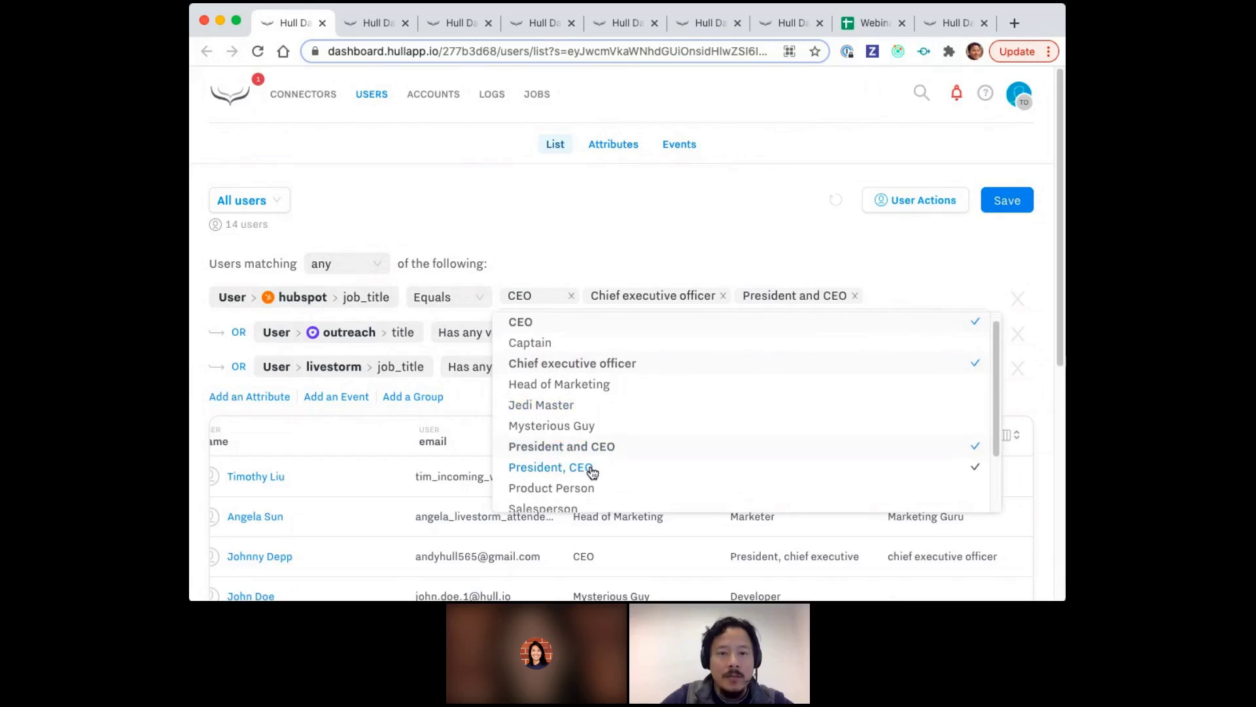
pyautogui.scroll(-3, 626, 451)
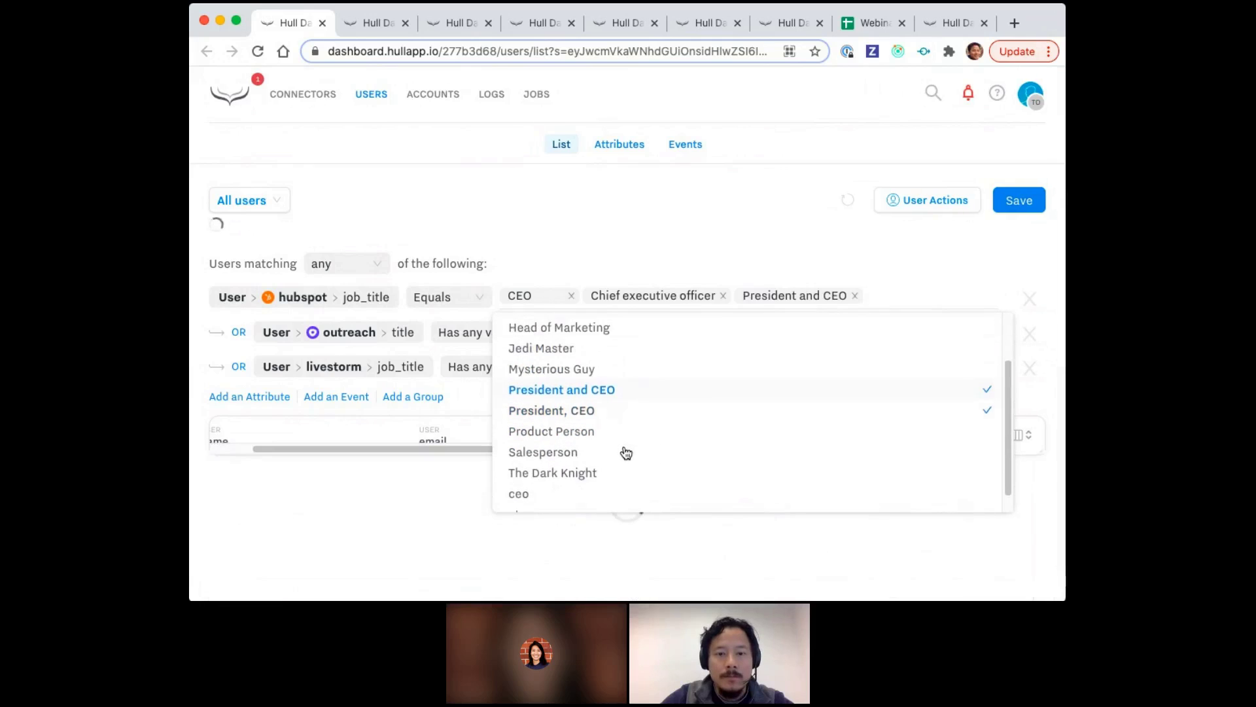
pyautogui.scroll(-2, 531, 480)
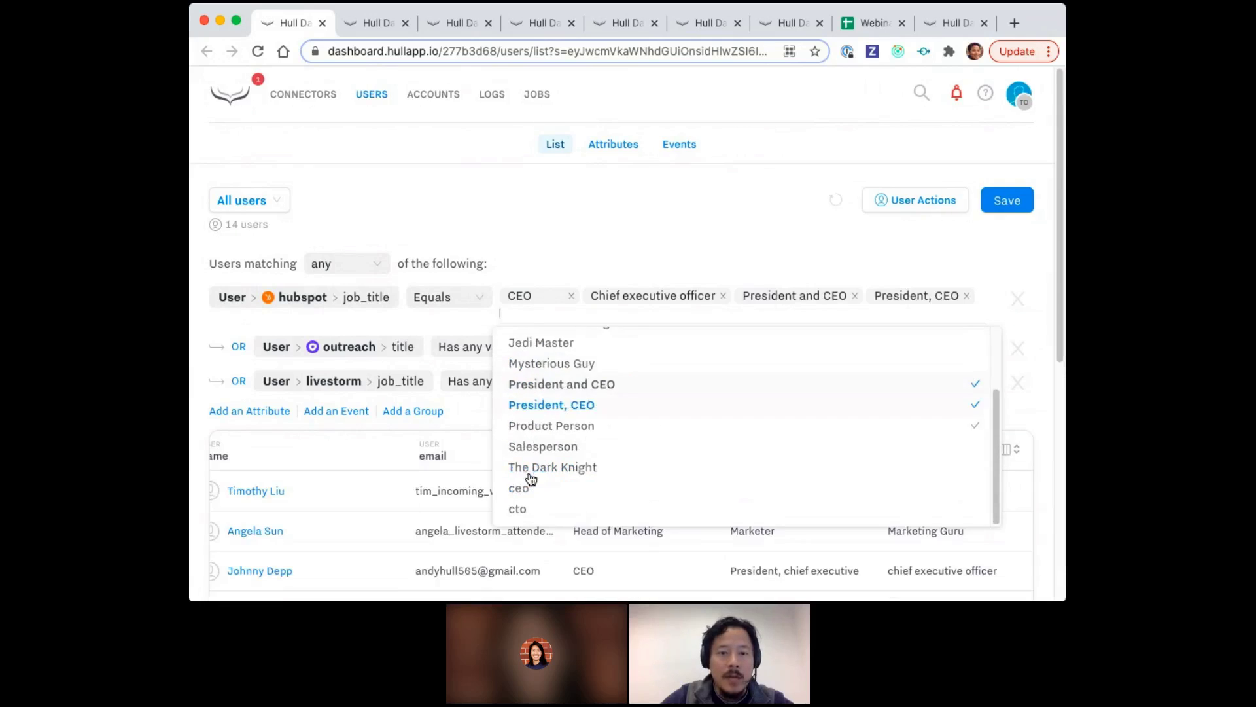
pyautogui.click(623, 207)
# Check the titles in the user table and set the Outreach title condition's operator to Equals.
pyautogui.scroll(-7, 622, 439)
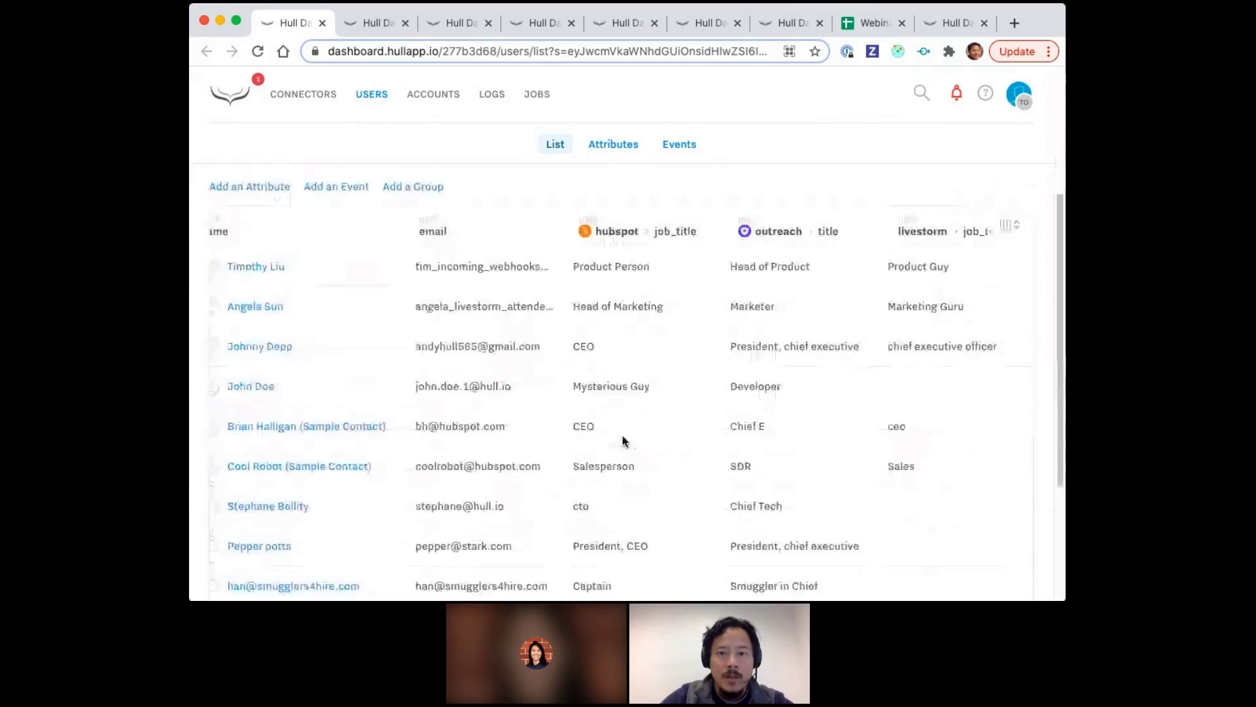
pyautogui.scroll(5, 700, 363)
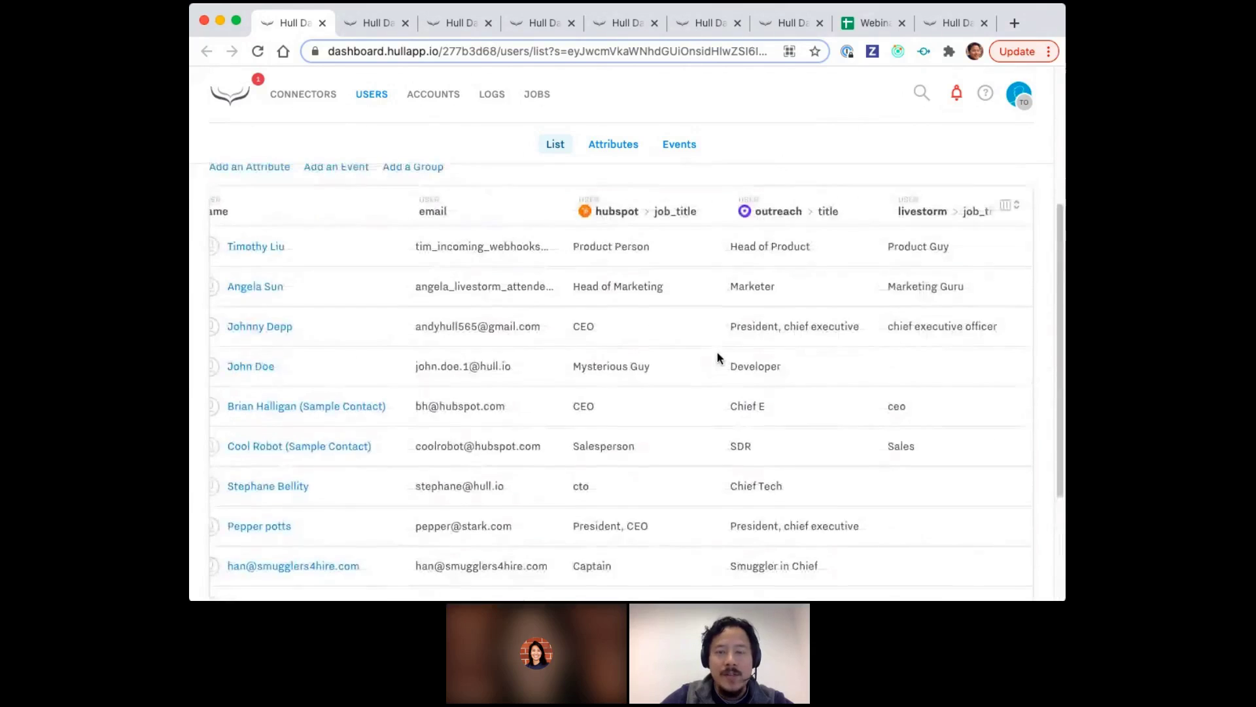
pyautogui.scroll(3, 716, 461)
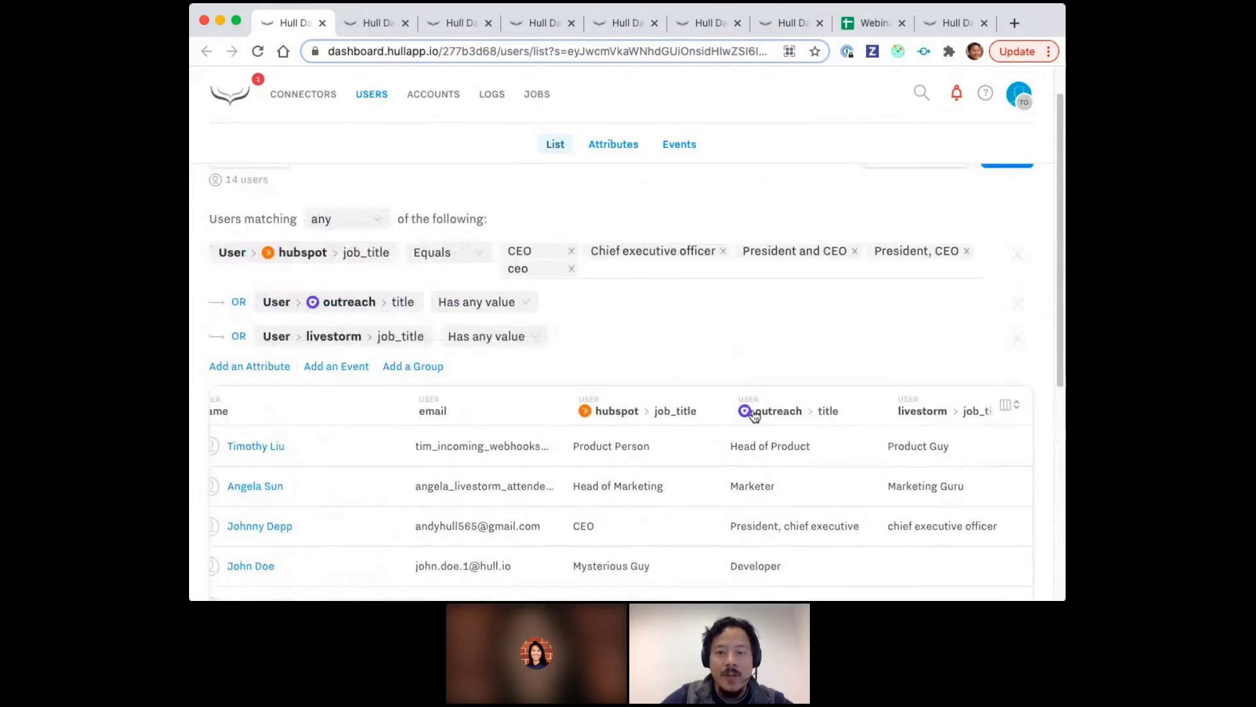
pyautogui.scroll(-5, 811, 471)
pyautogui.scroll(6, 779, 468)
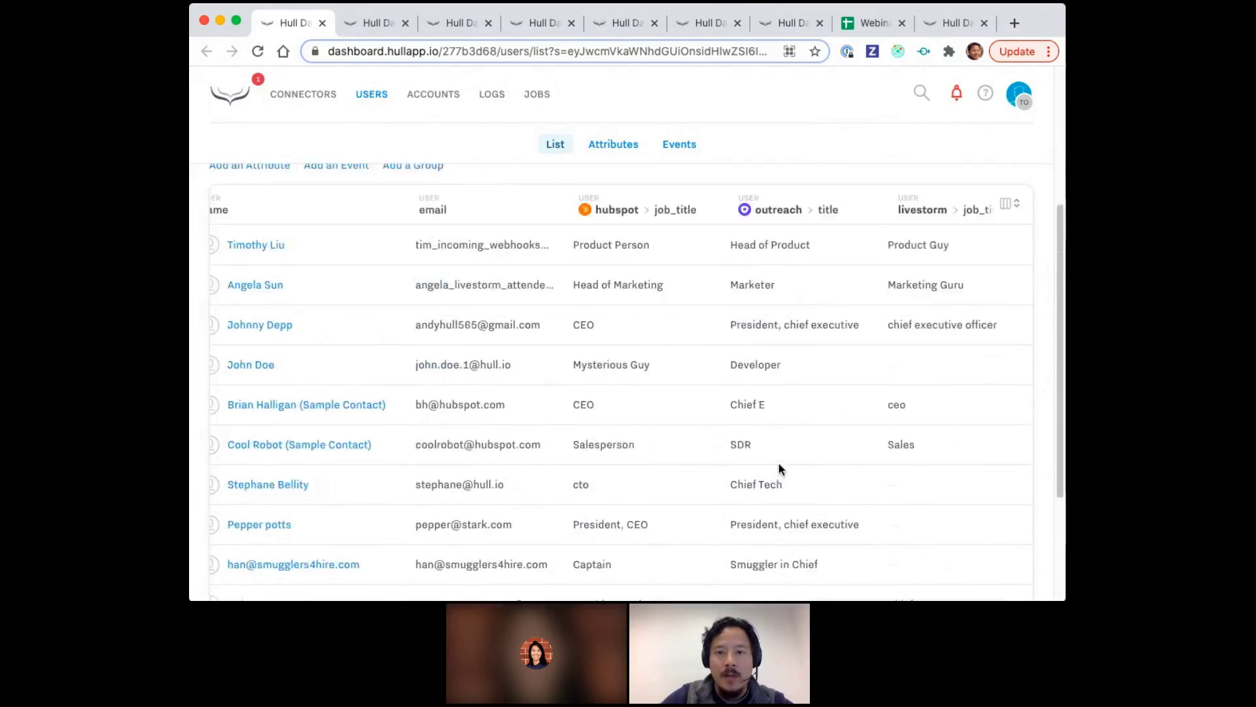
pyautogui.click(496, 347)
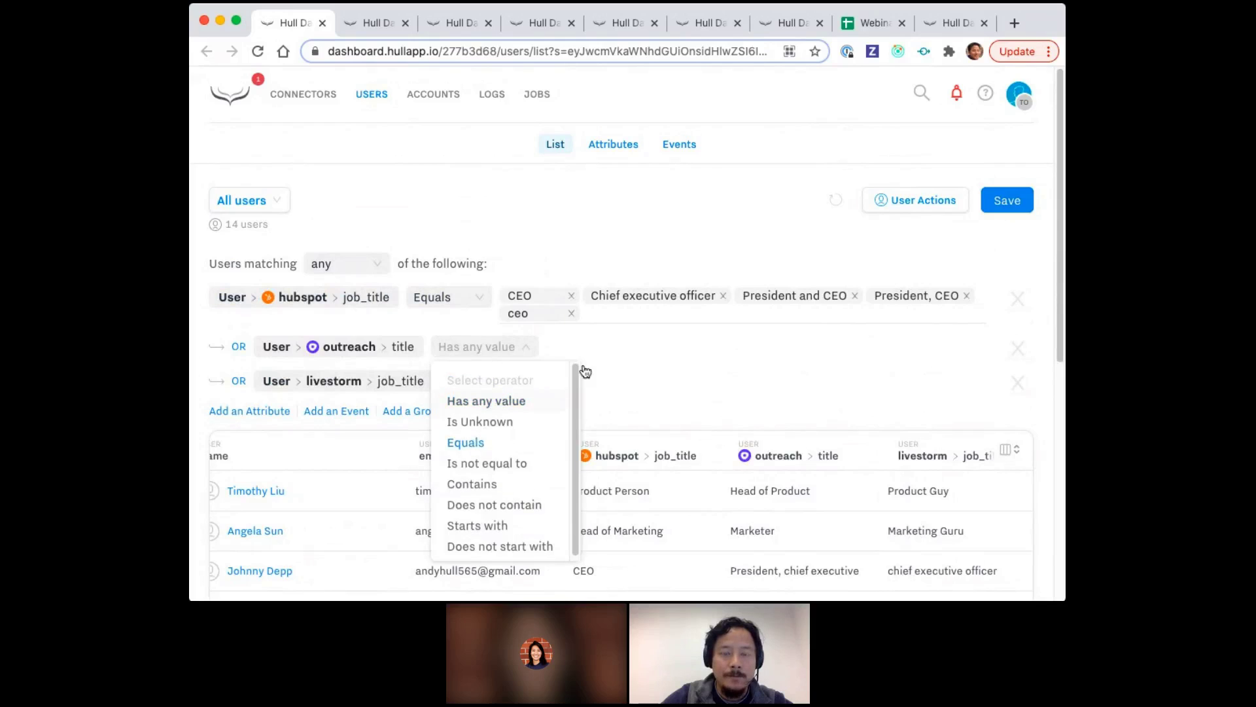
pyautogui.press('Return')
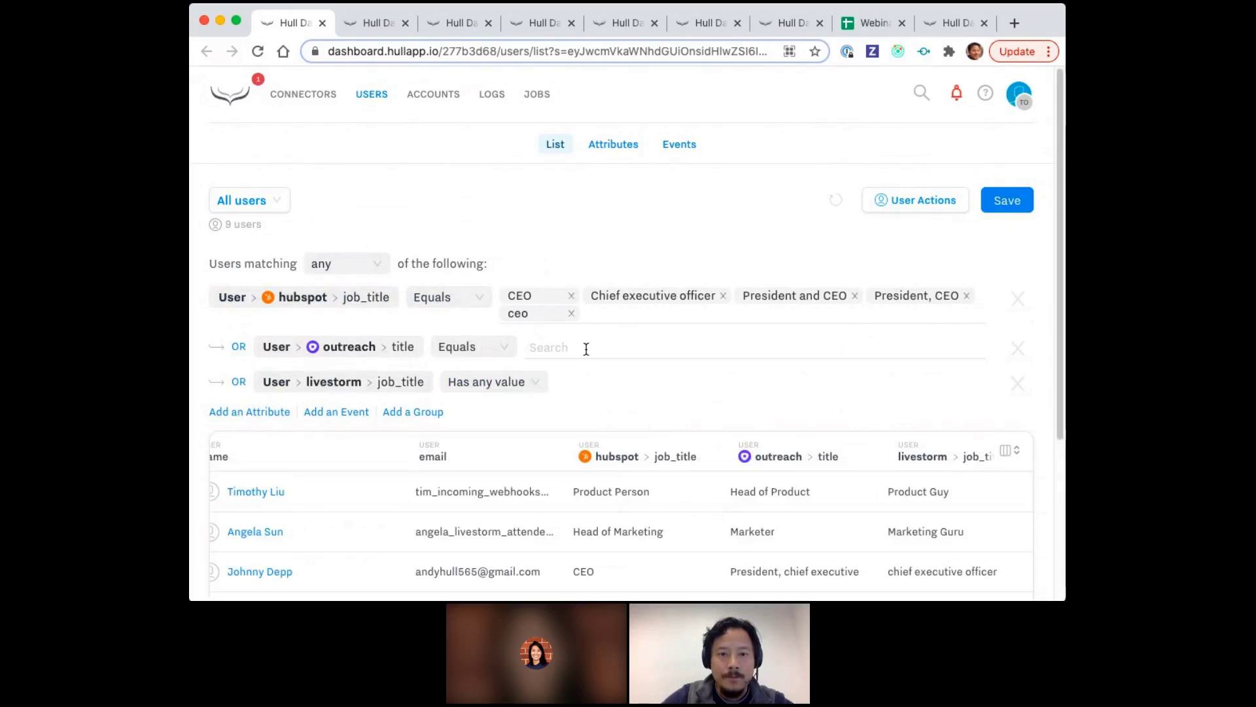
# Match the Outreach title against the values "CEO", "Chief E", "Chief in charge" and "President, chief executive".
pyautogui.click(586, 348)
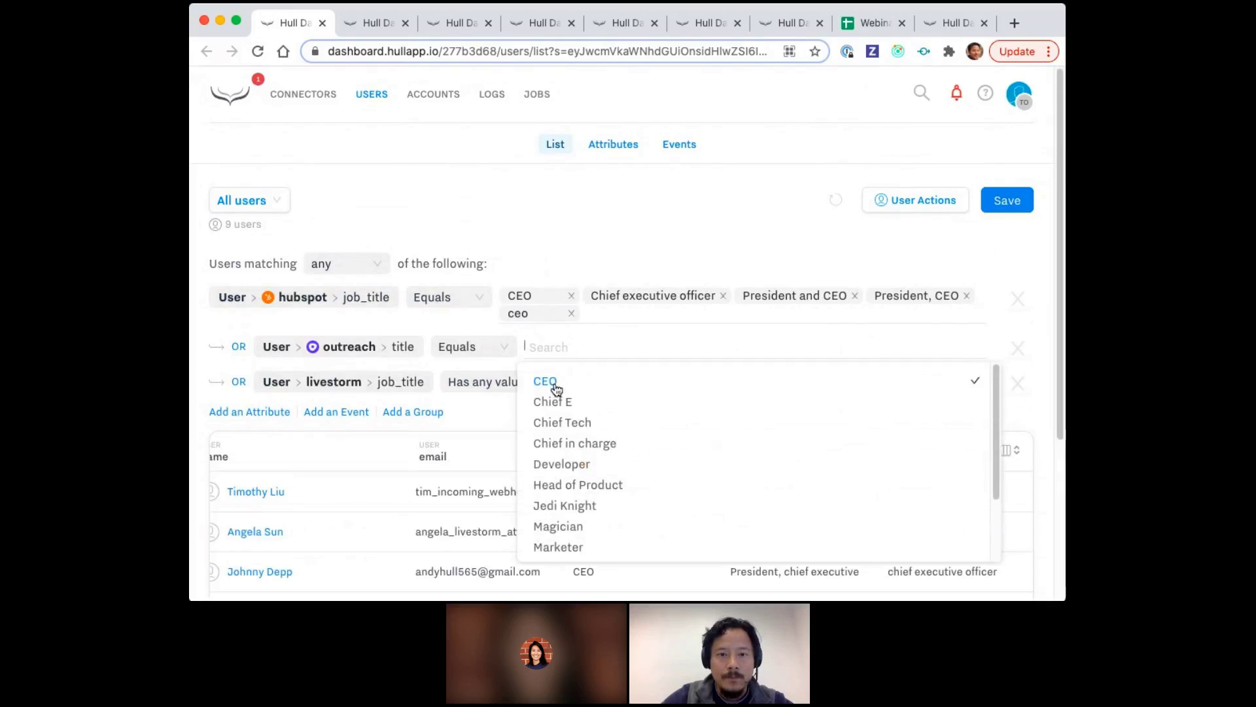
pyautogui.click(555, 386)
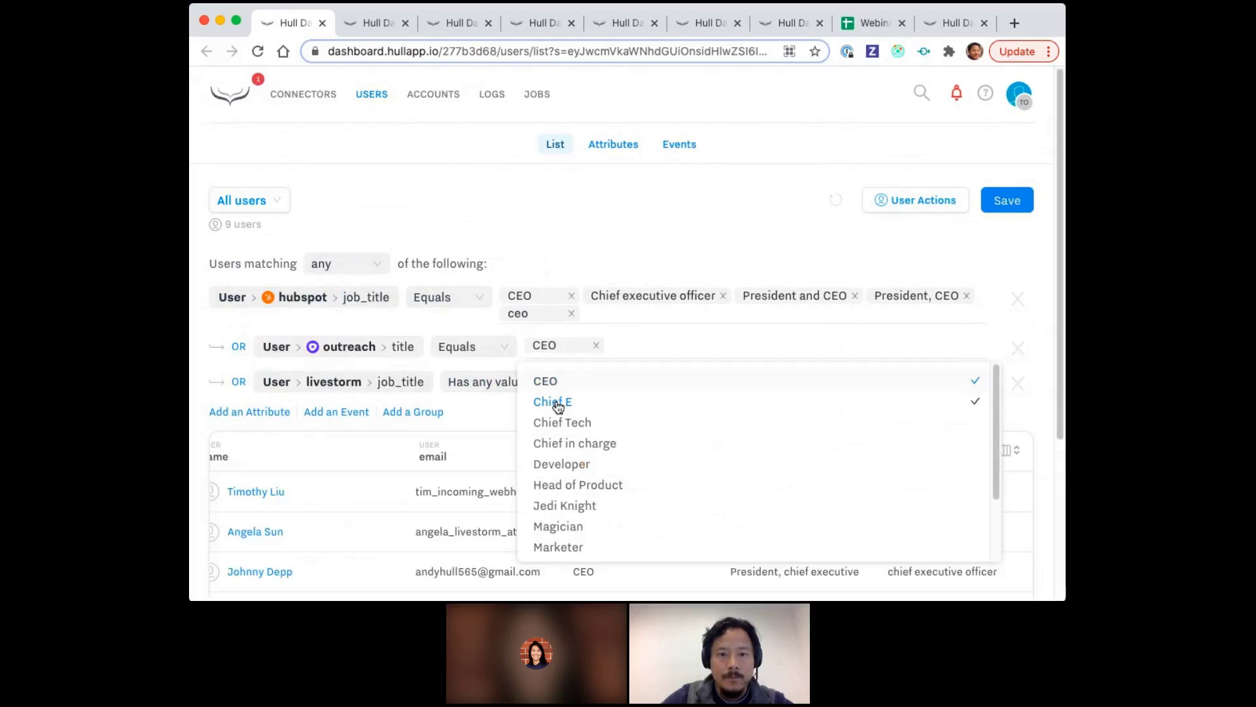
pyautogui.click(558, 404)
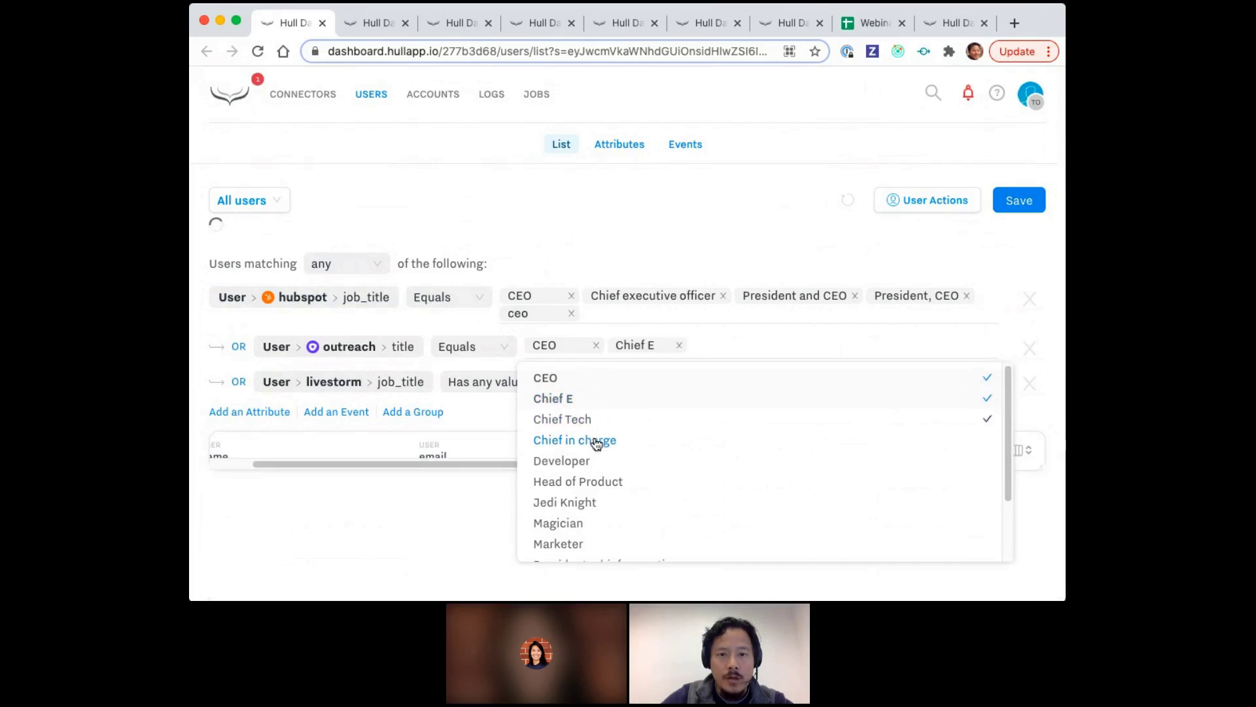
pyautogui.scroll(-2, 595, 442)
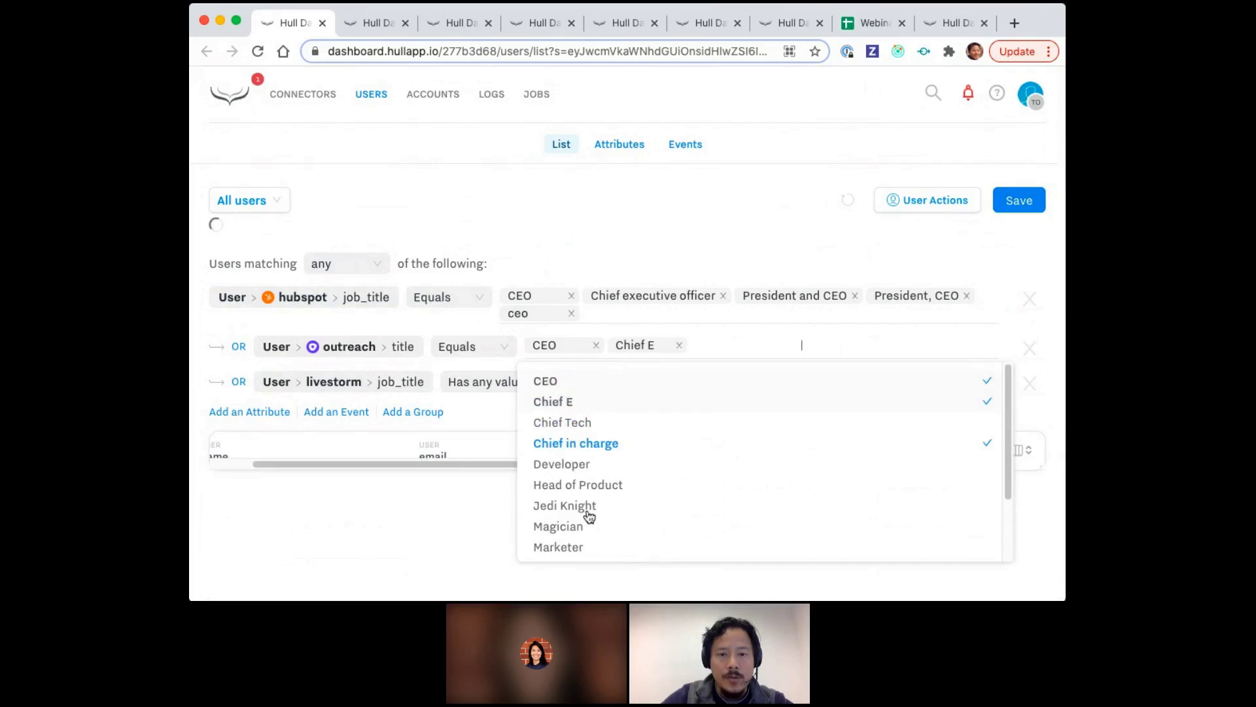
pyautogui.click(602, 507)
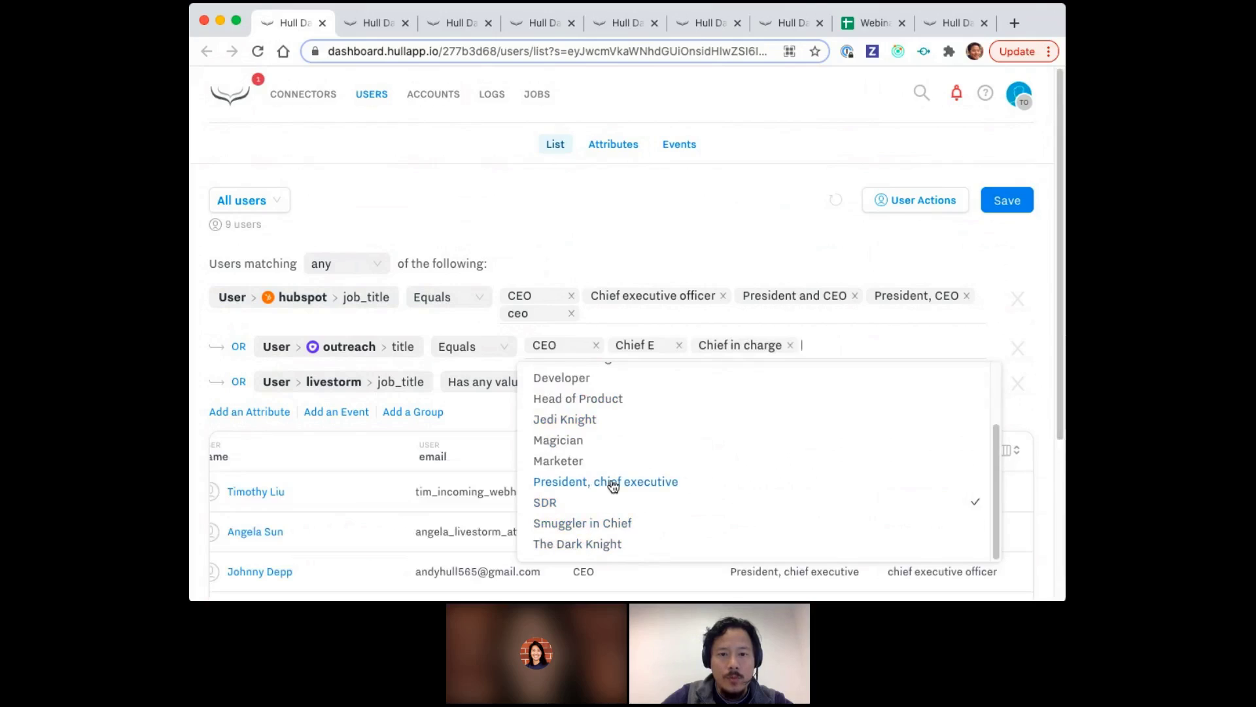
pyautogui.click(613, 485)
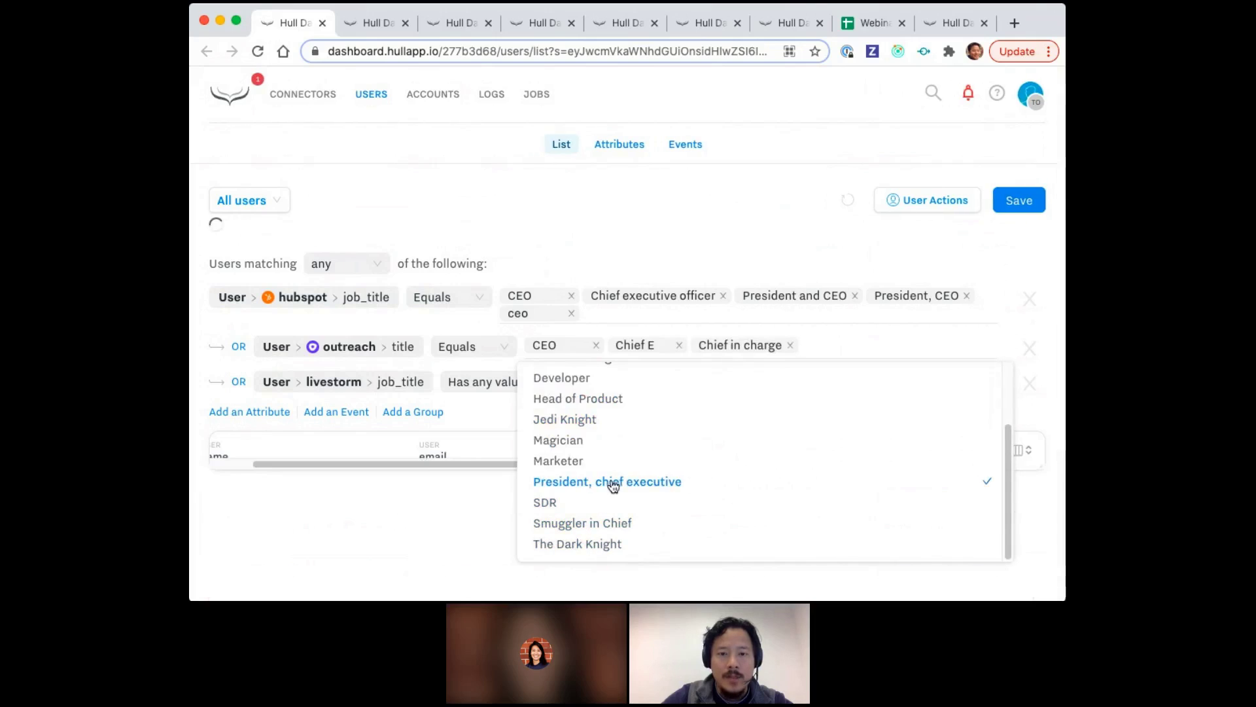
pyautogui.click(720, 204)
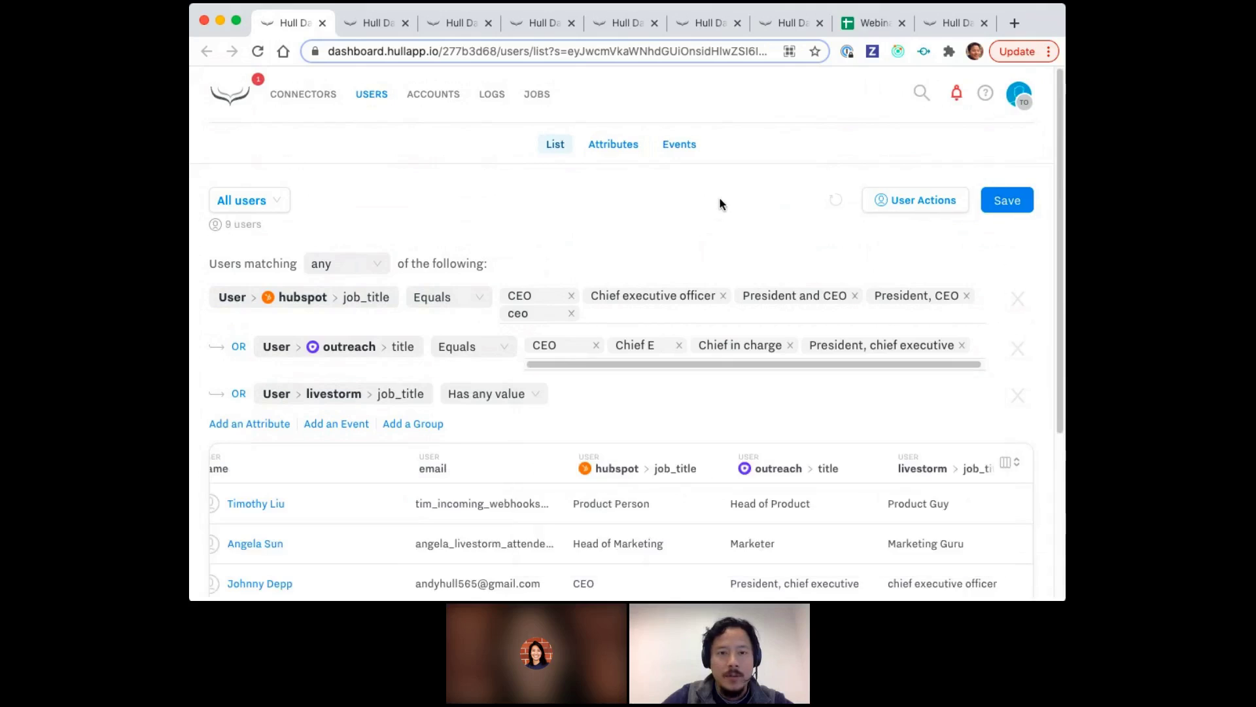
# Match the Livestorm job_title with Equals against the values "Chief Exec", "buck stops here", "ceo" and "chief executive officer".
pyautogui.click(518, 393)
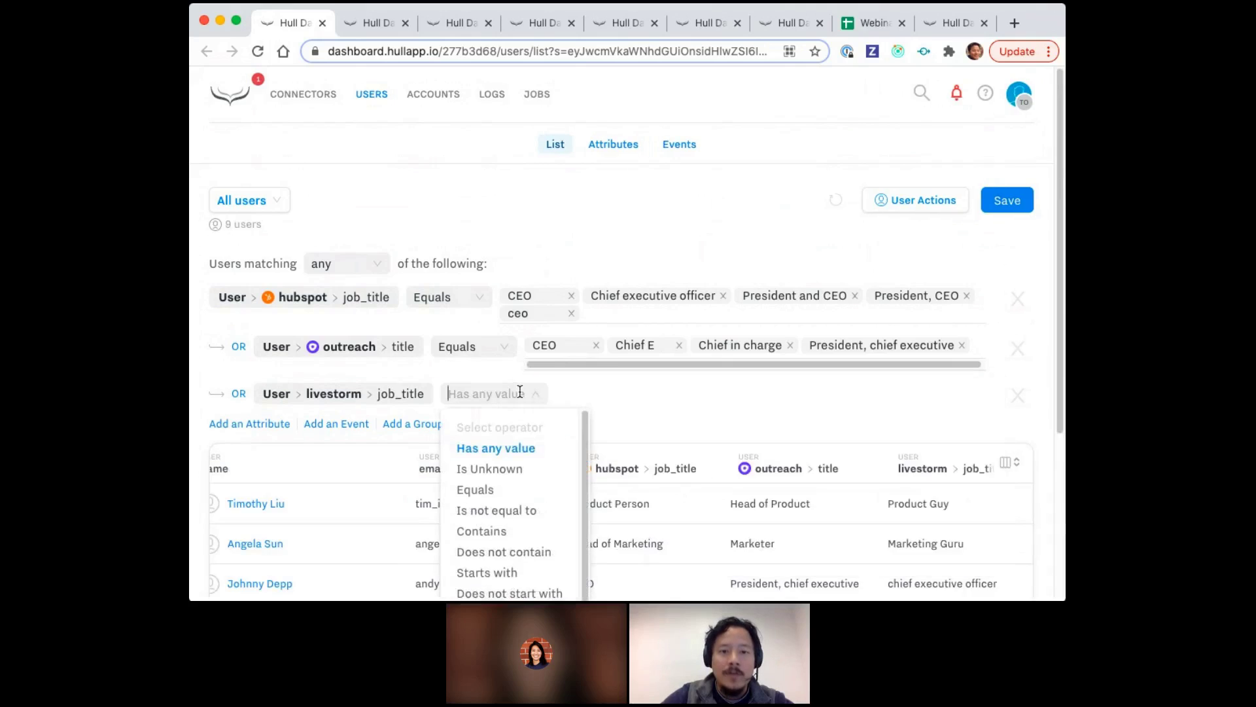
pyautogui.click(475, 489)
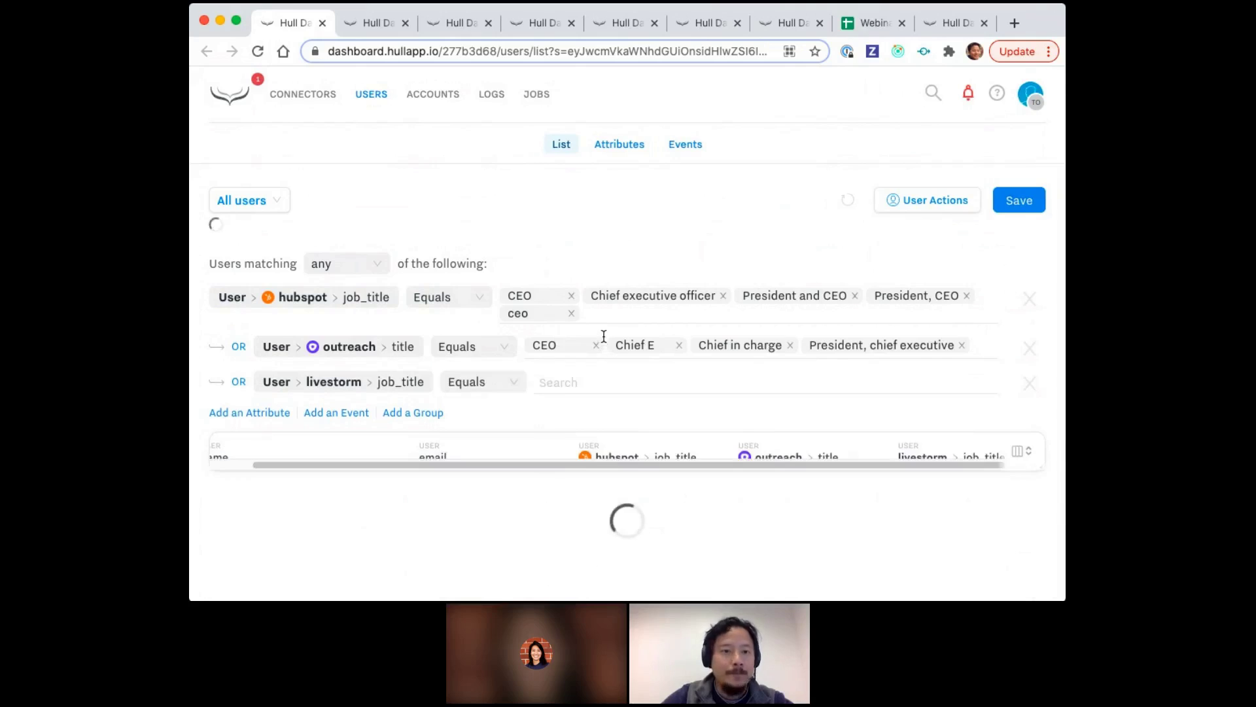
pyautogui.click(589, 395)
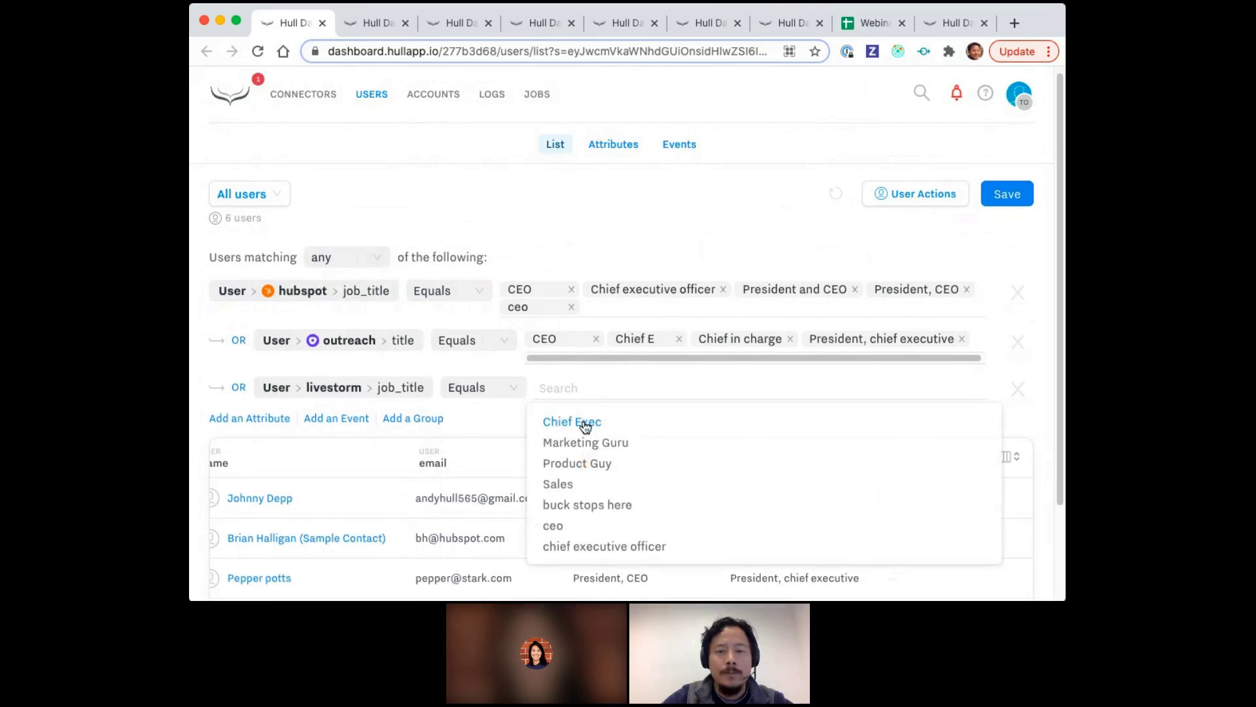
pyautogui.click(584, 424)
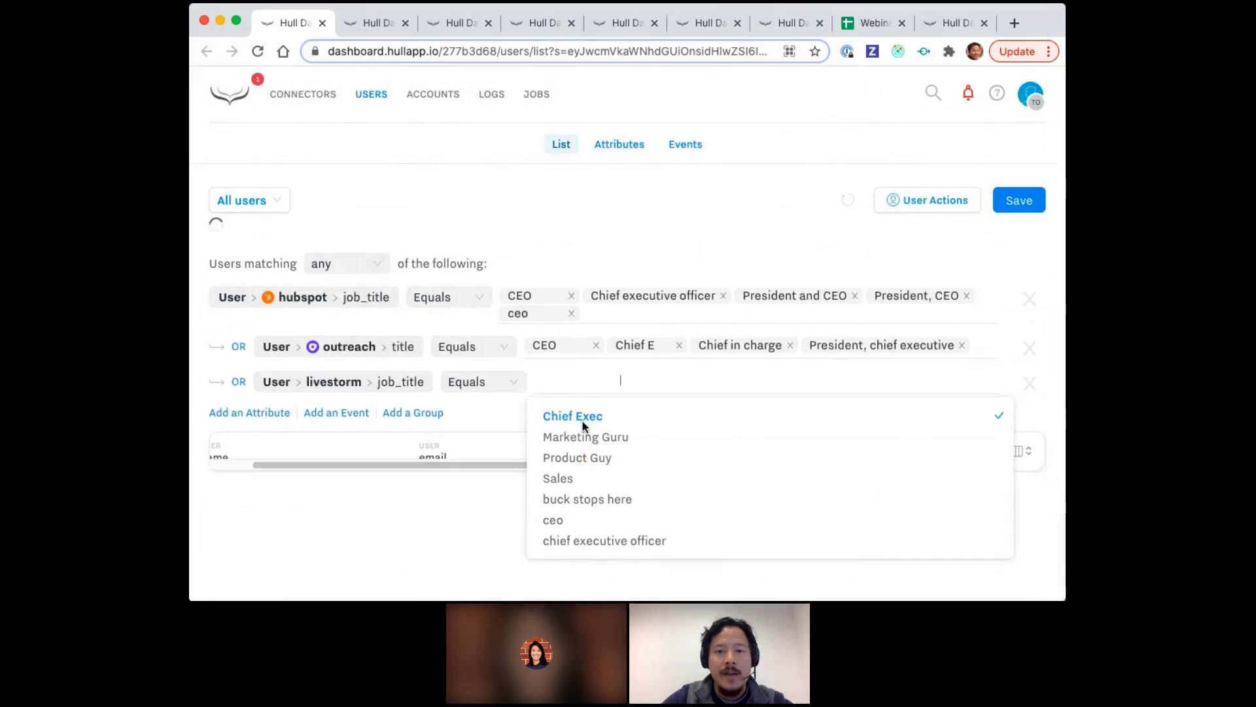
pyautogui.click(600, 511)
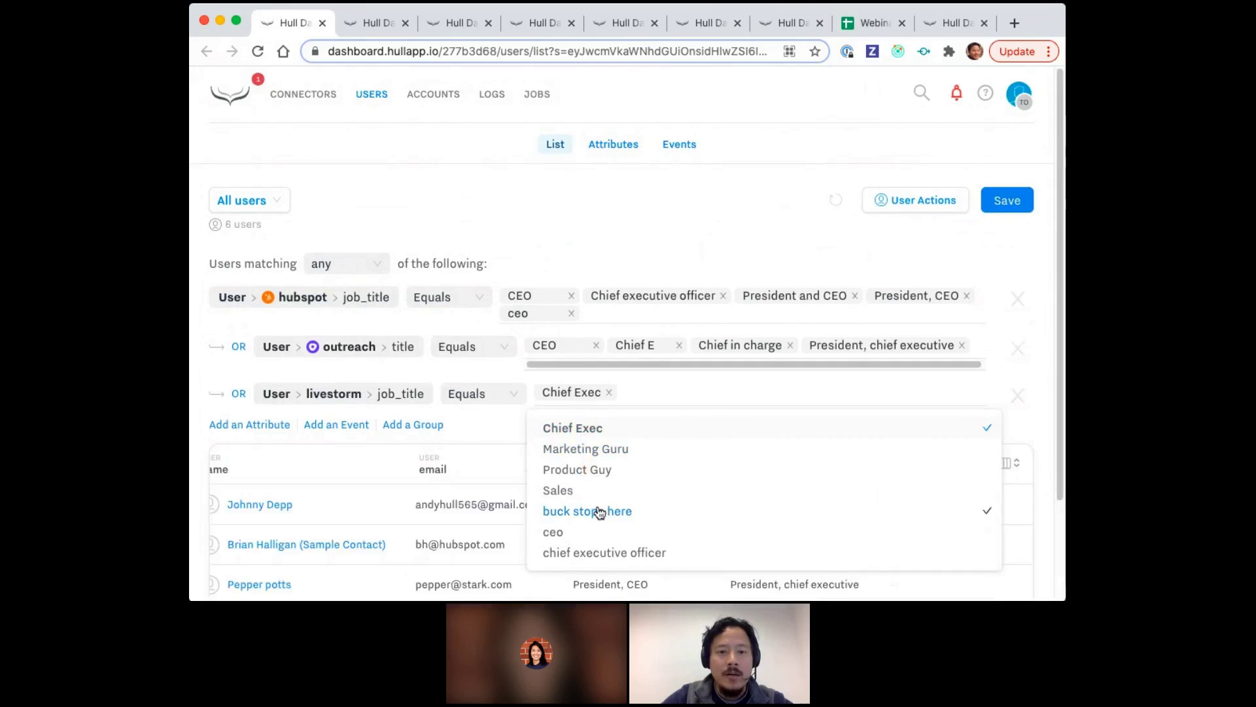
pyautogui.click(556, 531)
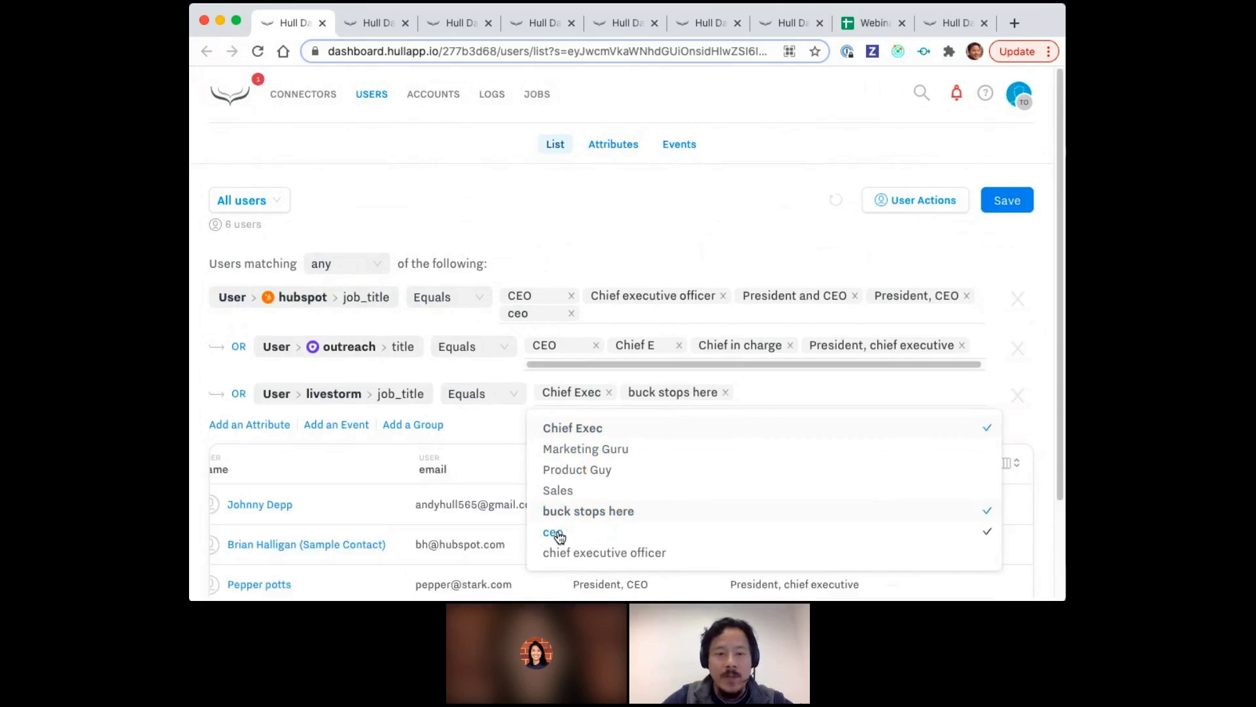
pyautogui.click(612, 551)
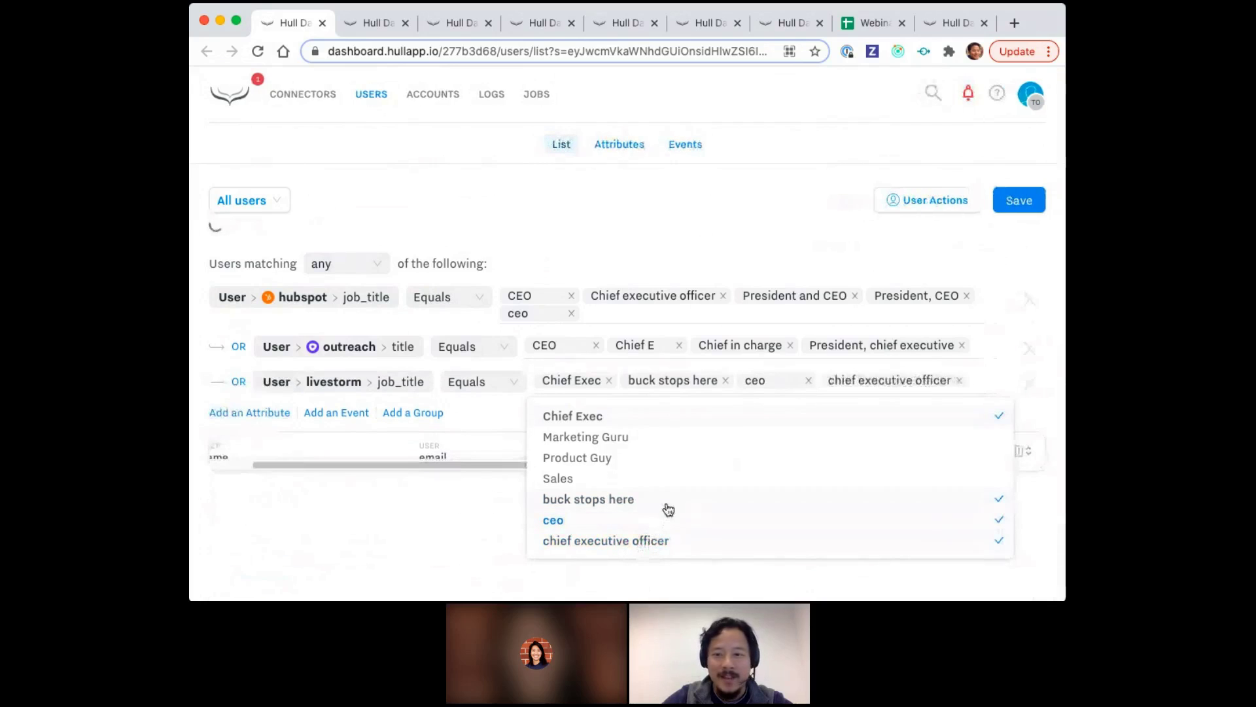
pyautogui.click(684, 192)
pyautogui.scroll(-3, 806, 420)
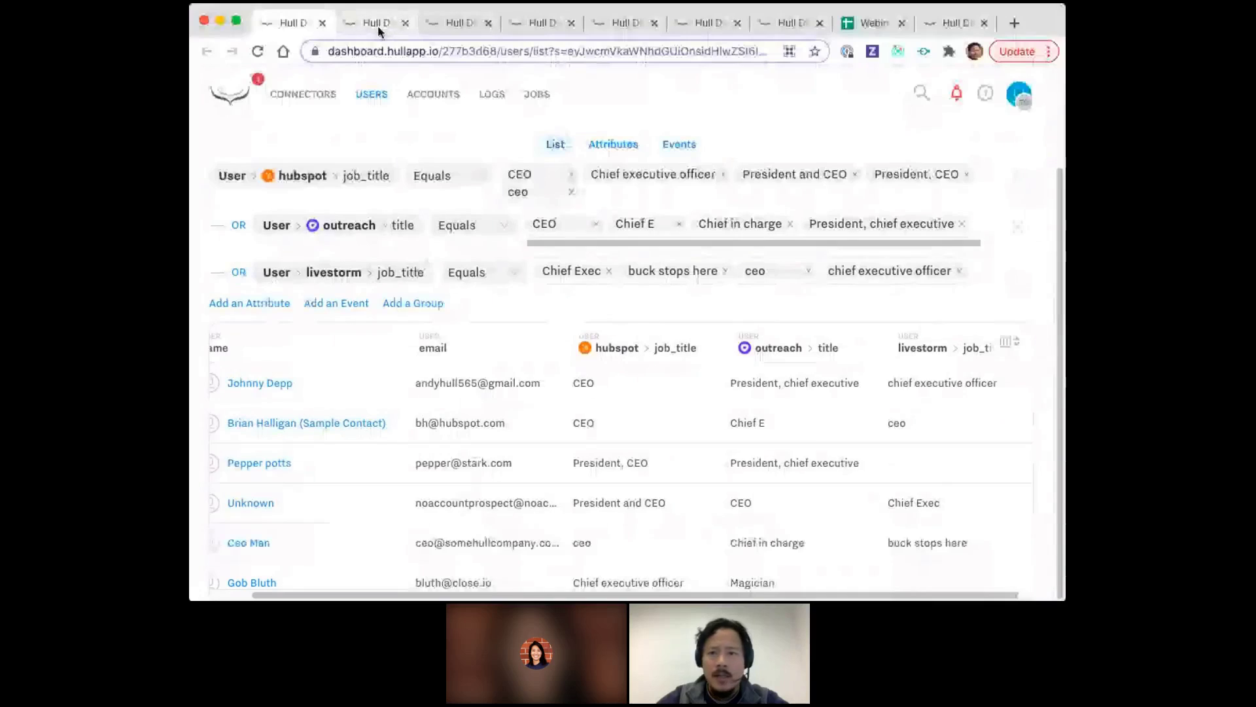
# Fill in a new user attribute with the name standardized_title and the type String.
pyautogui.click(378, 25)
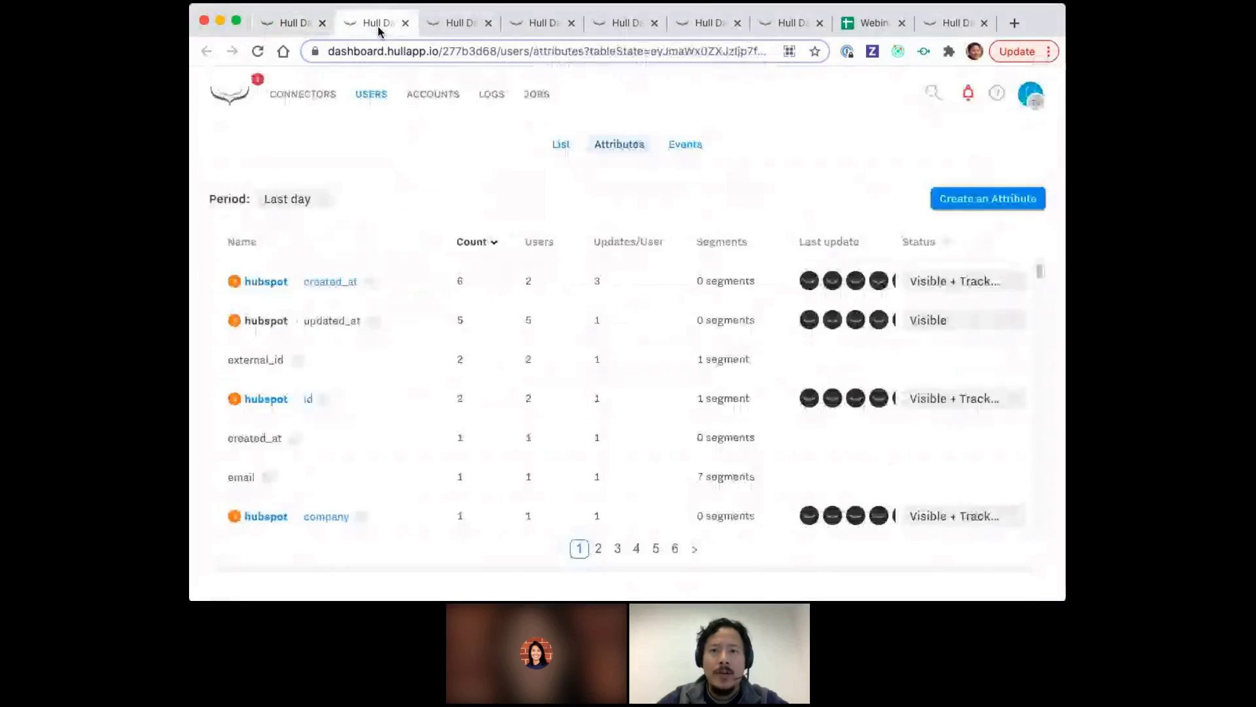
pyautogui.click(508, 214)
pyautogui.write('s')
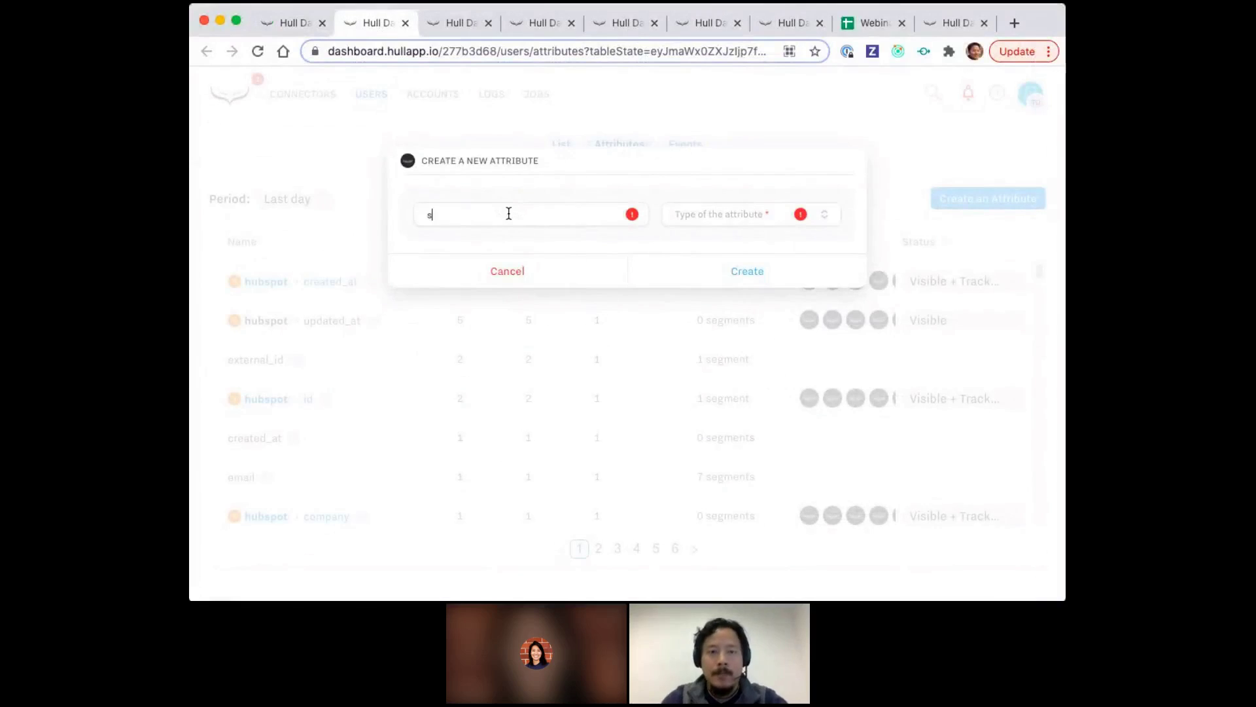
pyautogui.write('tat')
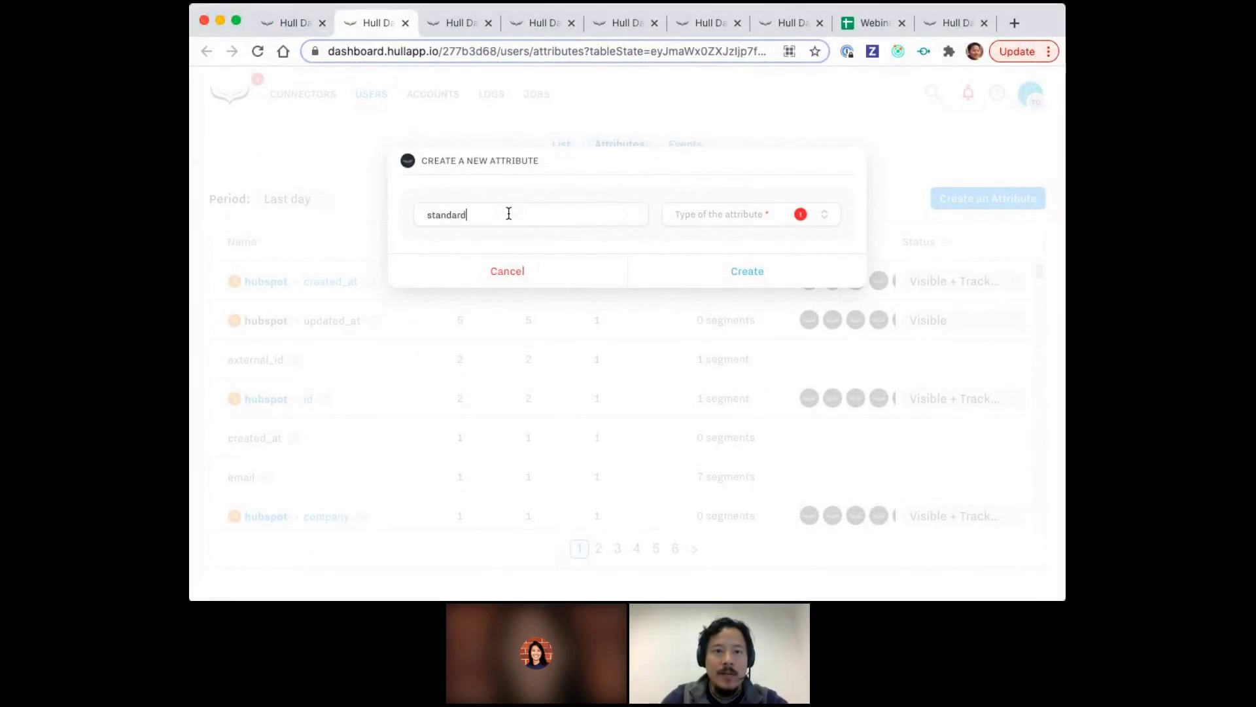
pyautogui.write('dardized_title')
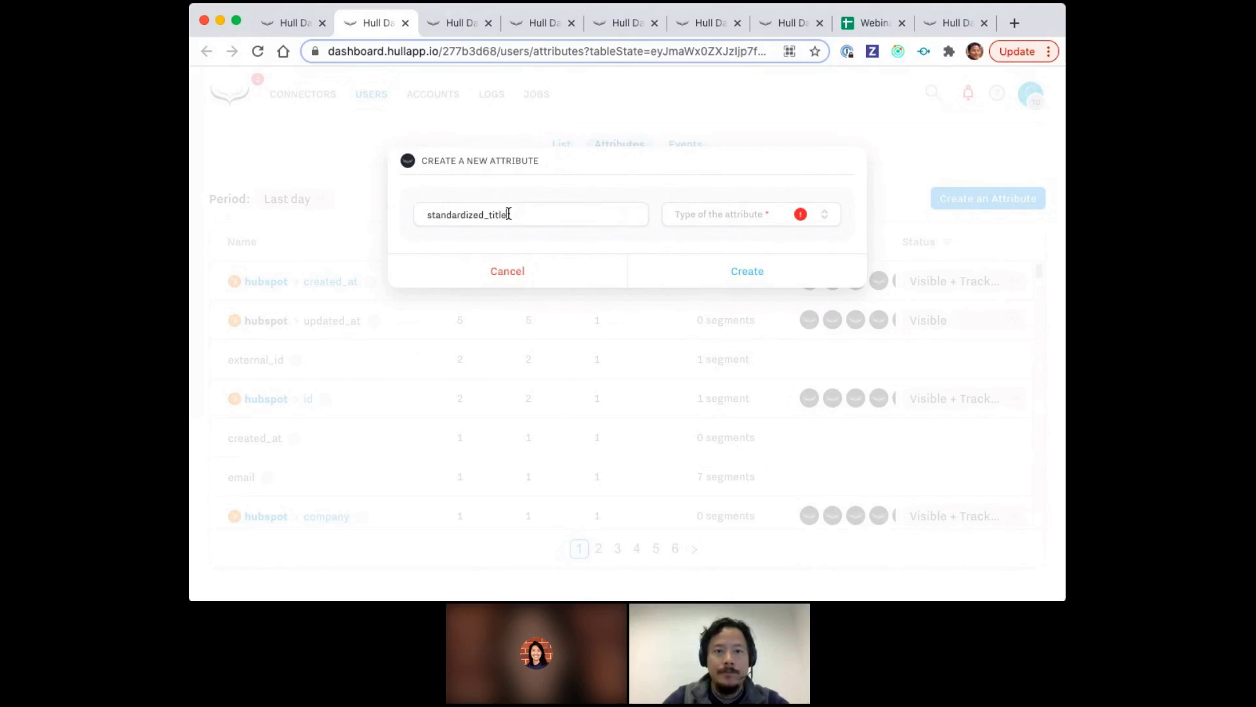
pyautogui.click(742, 216)
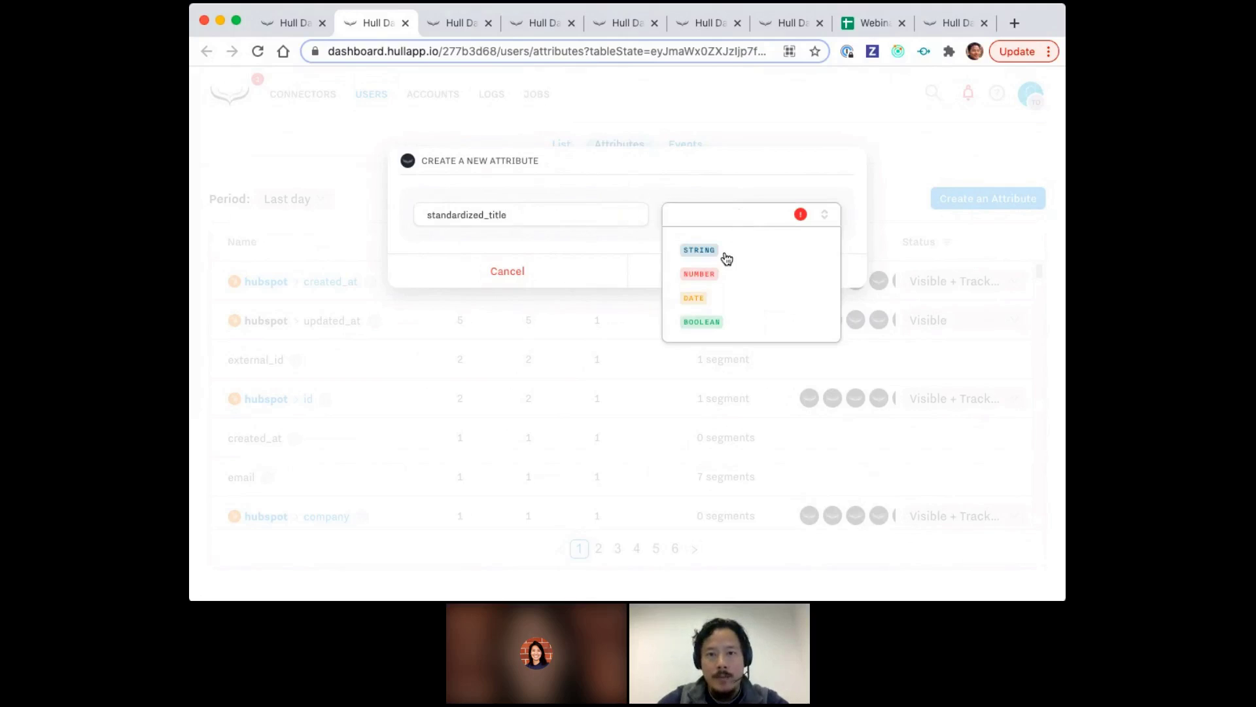
pyautogui.click(726, 255)
pyautogui.click(727, 255)
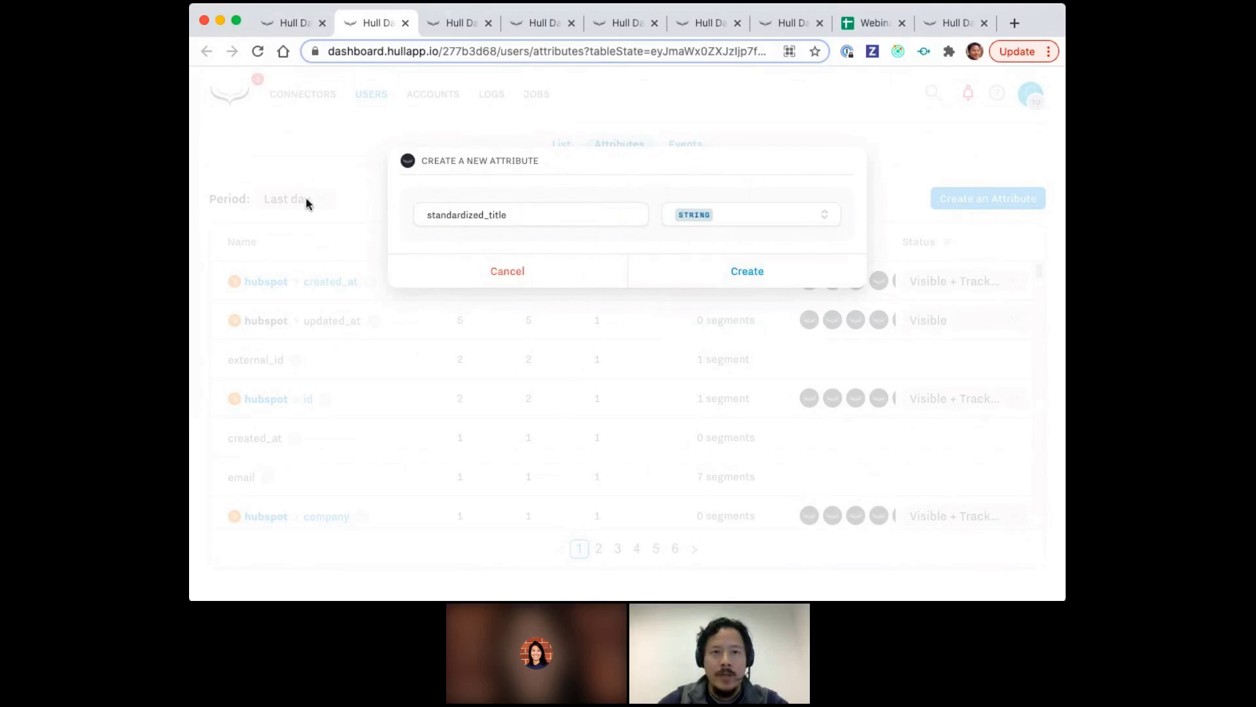
# Select all users in the filtered CEO list and bulk edit them, replacing standardized_title by "CEO".
pyautogui.click(285, 25)
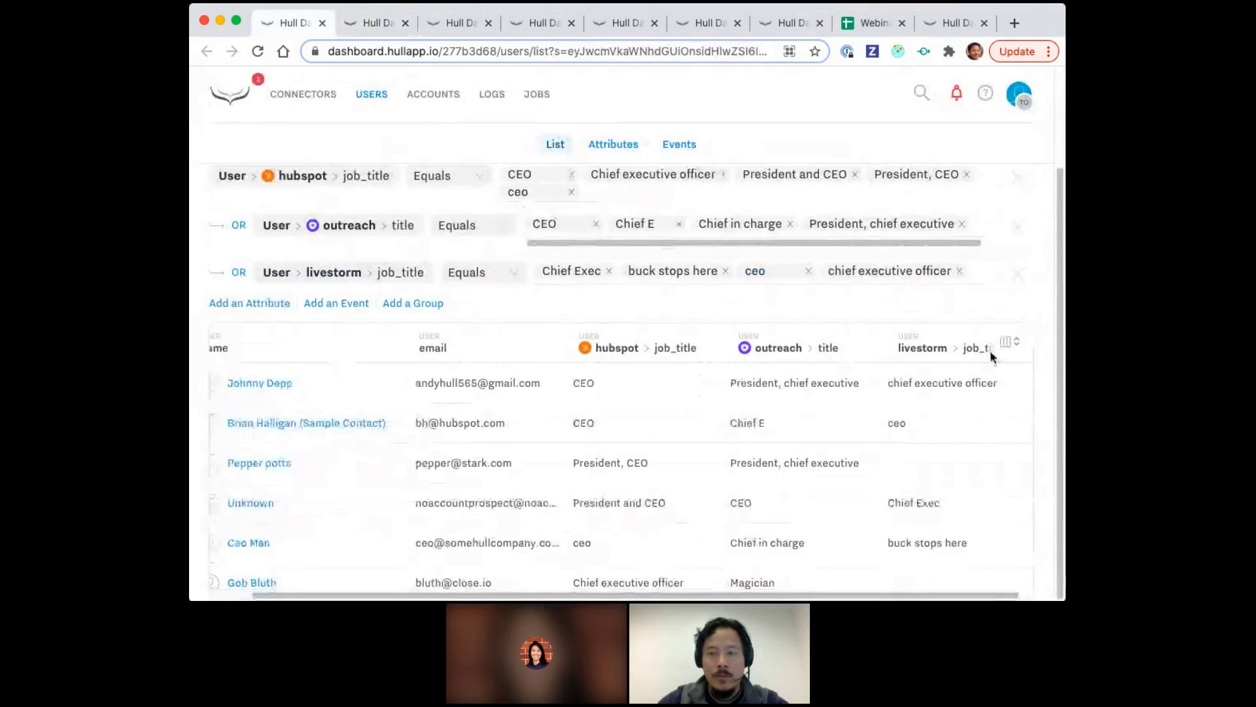
pyautogui.moveTo(405, 594); pyautogui.dragTo(320, 592)
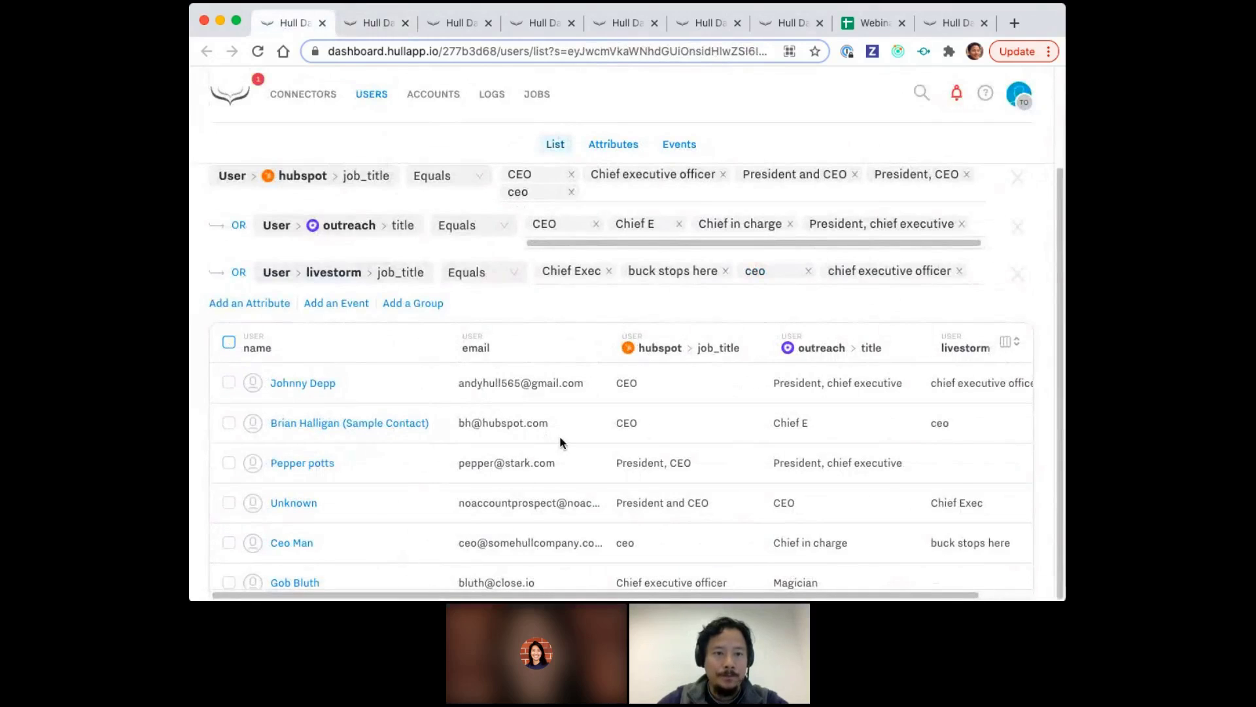
pyautogui.scroll(2, 560, 437)
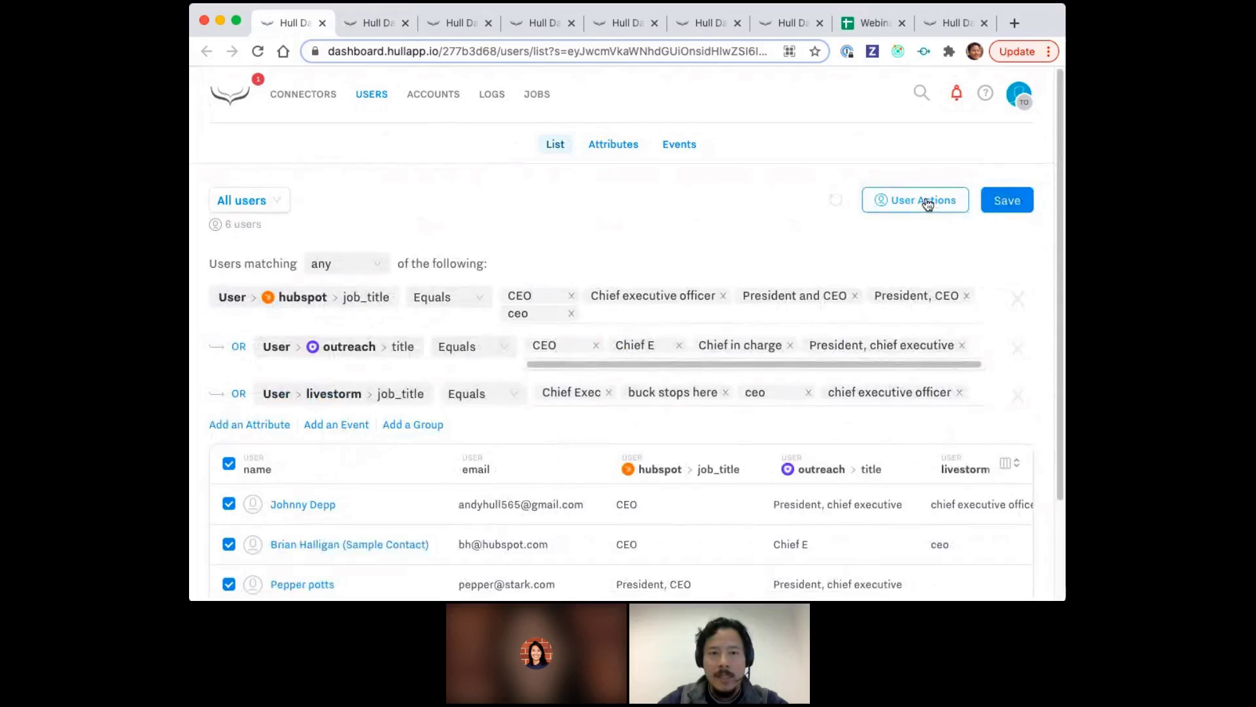
pyautogui.click(928, 204)
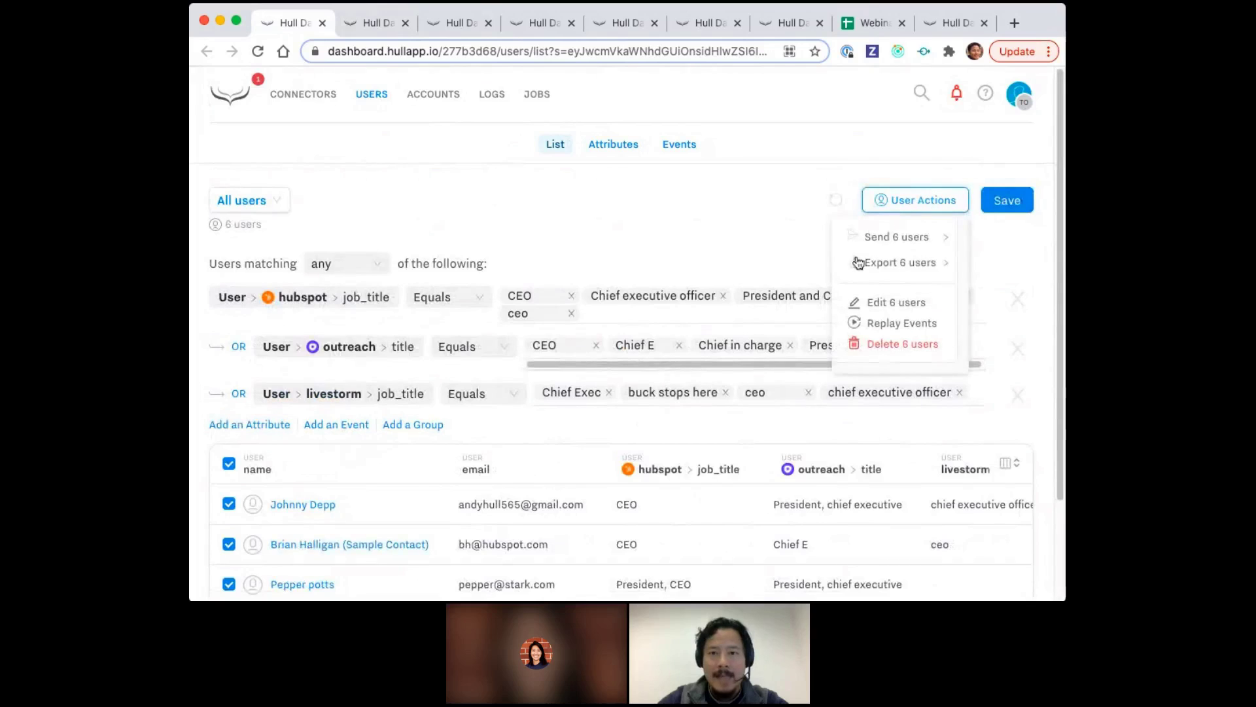
pyautogui.click(892, 306)
pyautogui.click(551, 278)
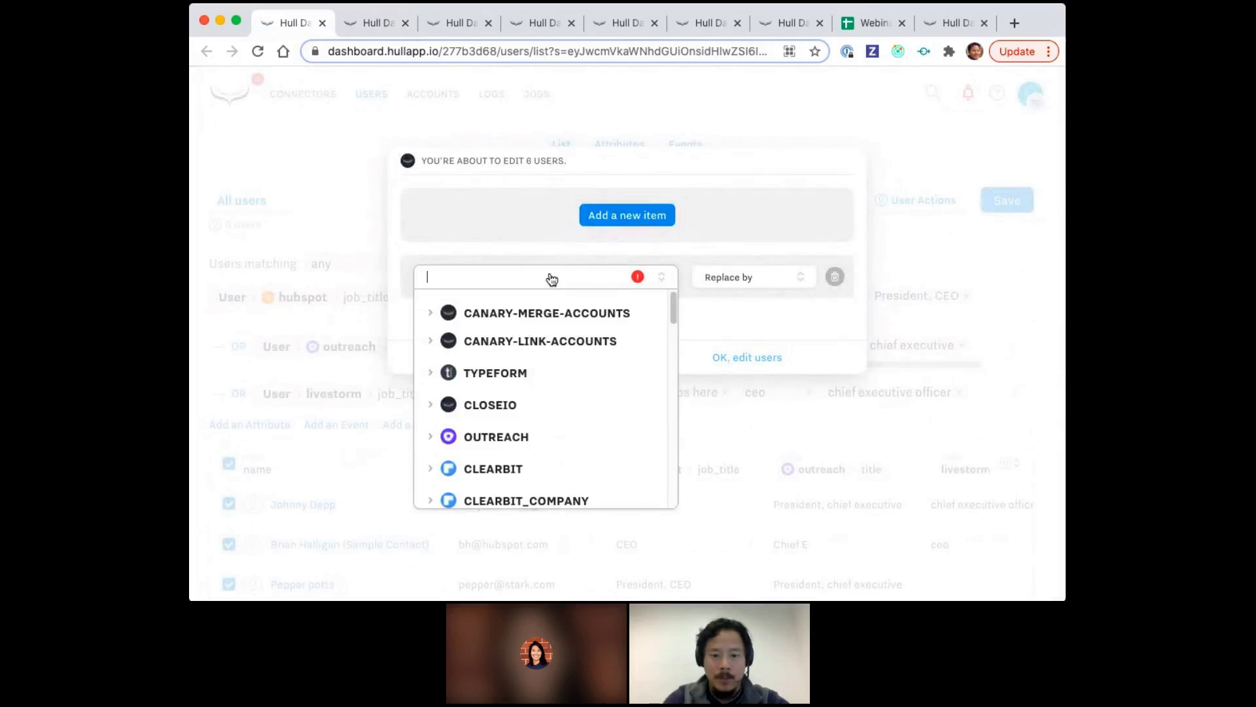
pyautogui.write('standar')
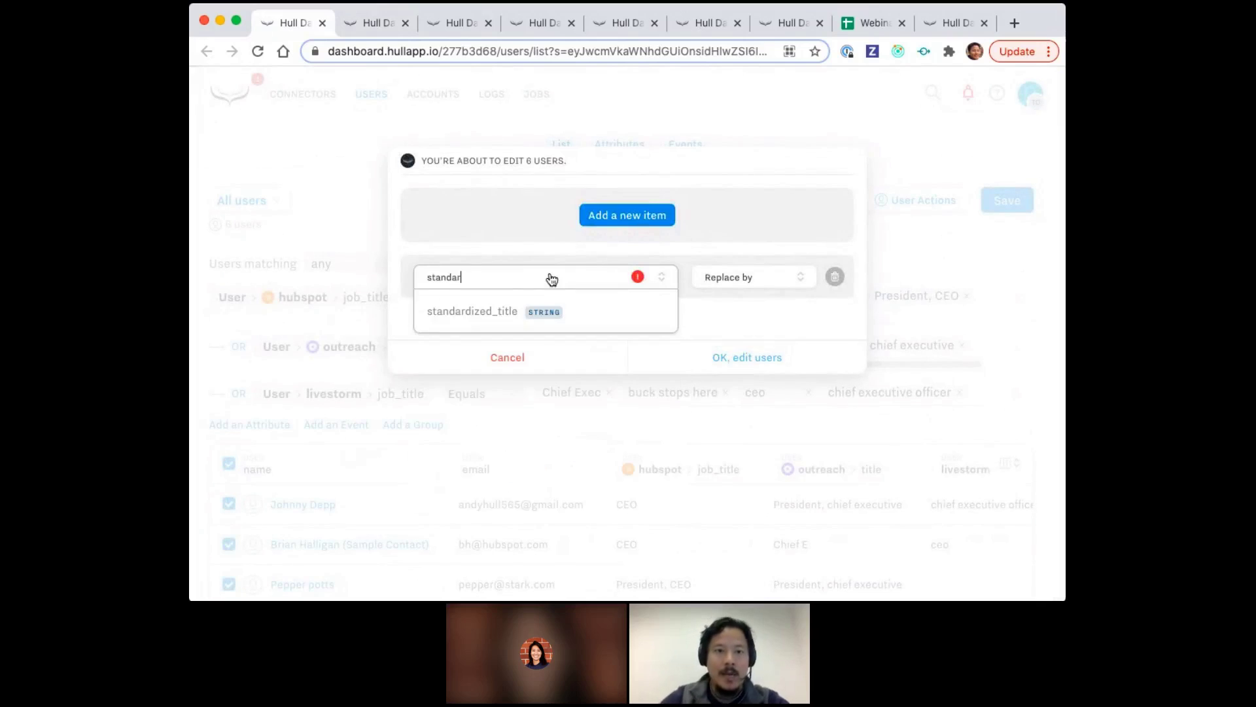
pyautogui.click(594, 307)
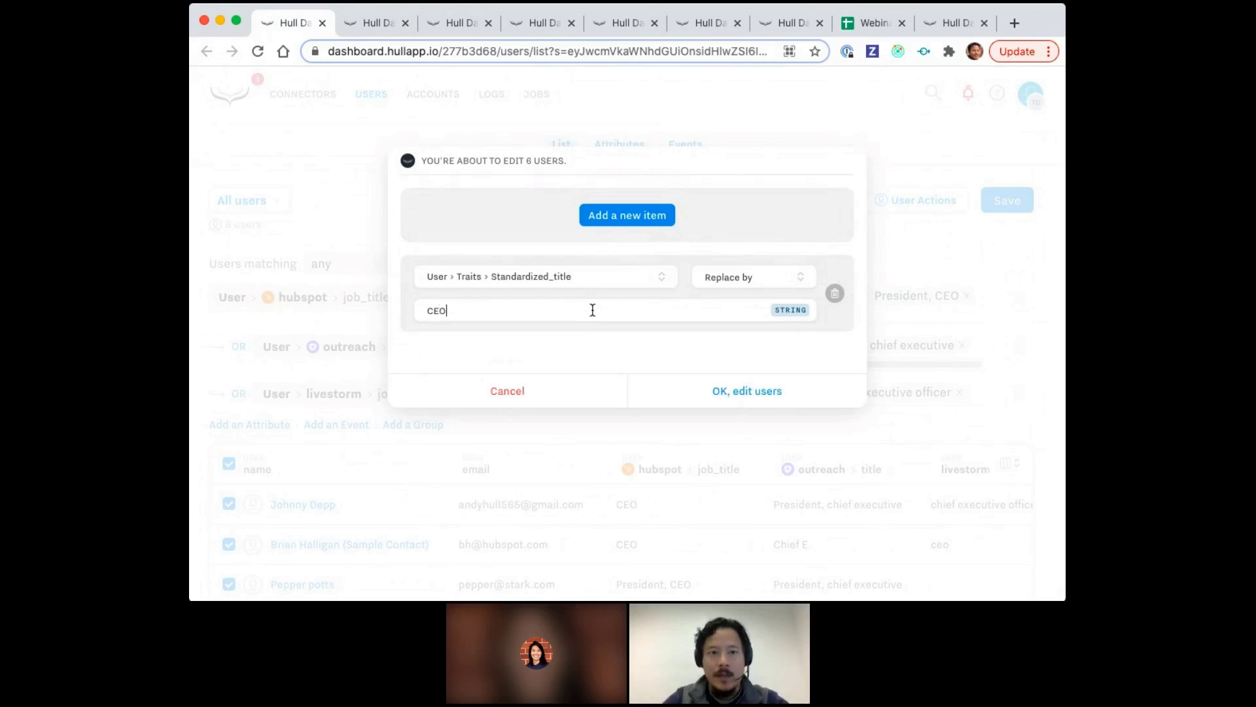
pyautogui.click(736, 391)
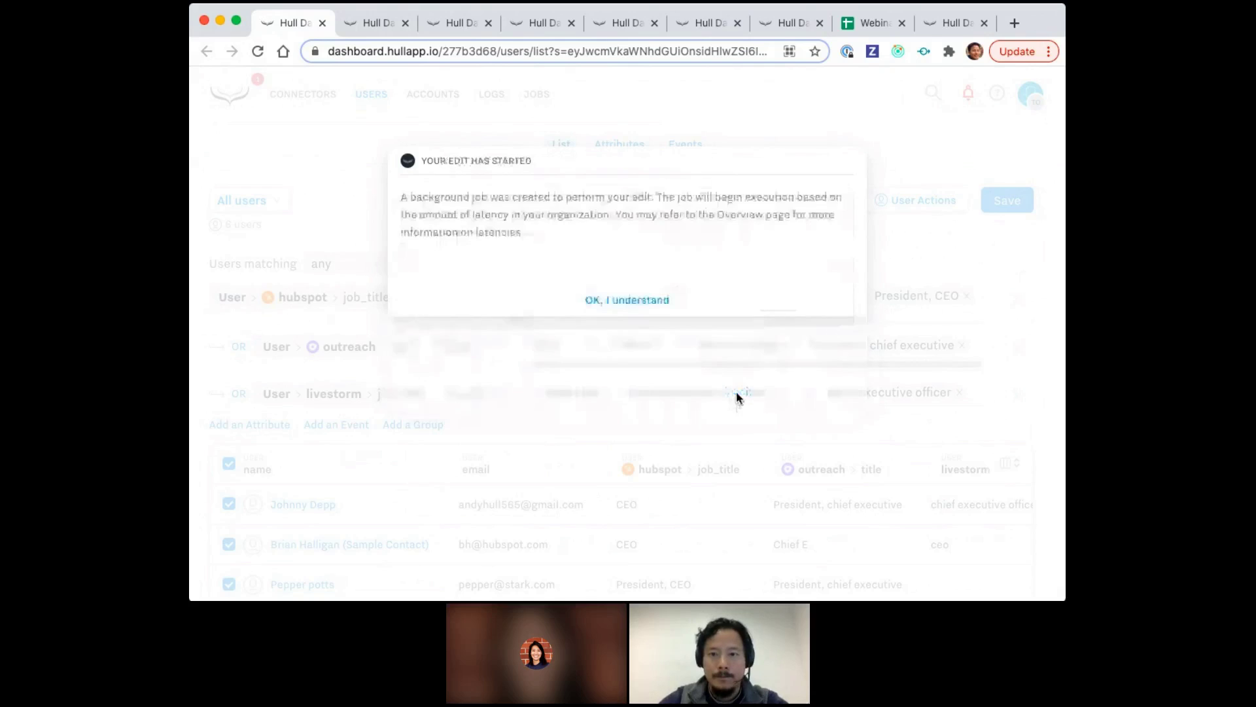
pyautogui.click(711, 299)
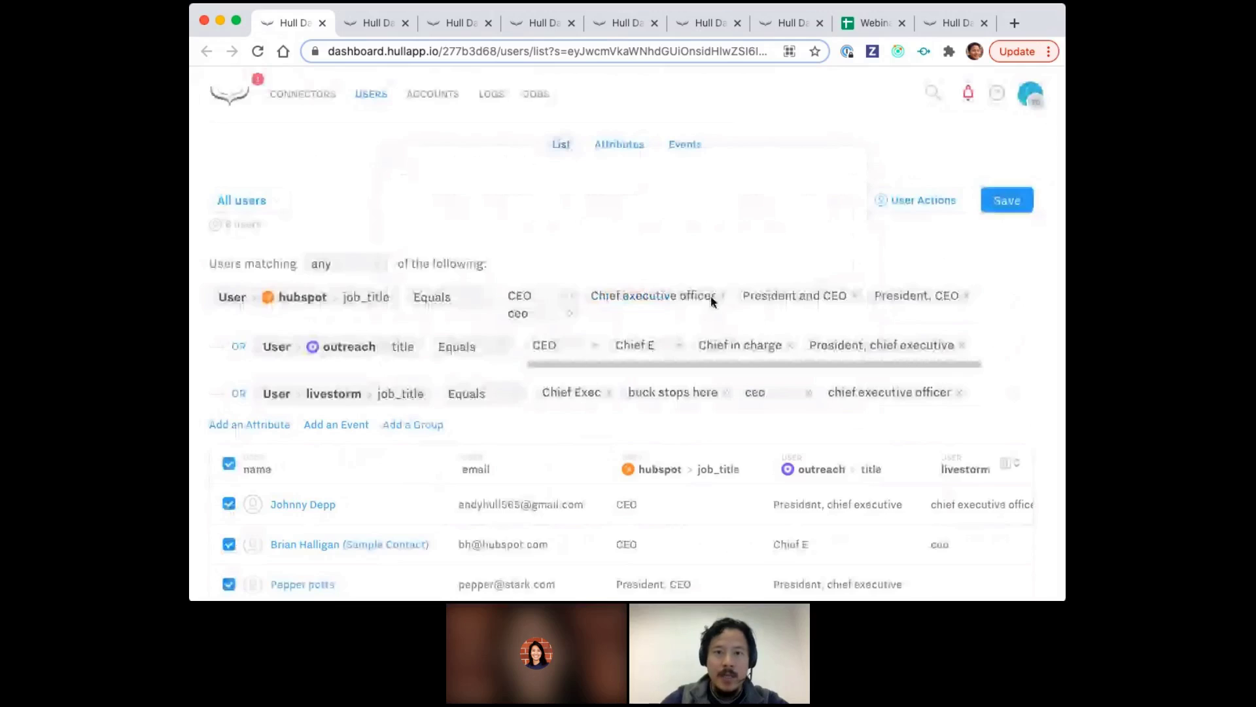
# Add the standardized_title attribute as a column of the user table and check its values beside the source titles.
pyautogui.scroll(-2, 1013, 346)
pyautogui.click(1013, 346)
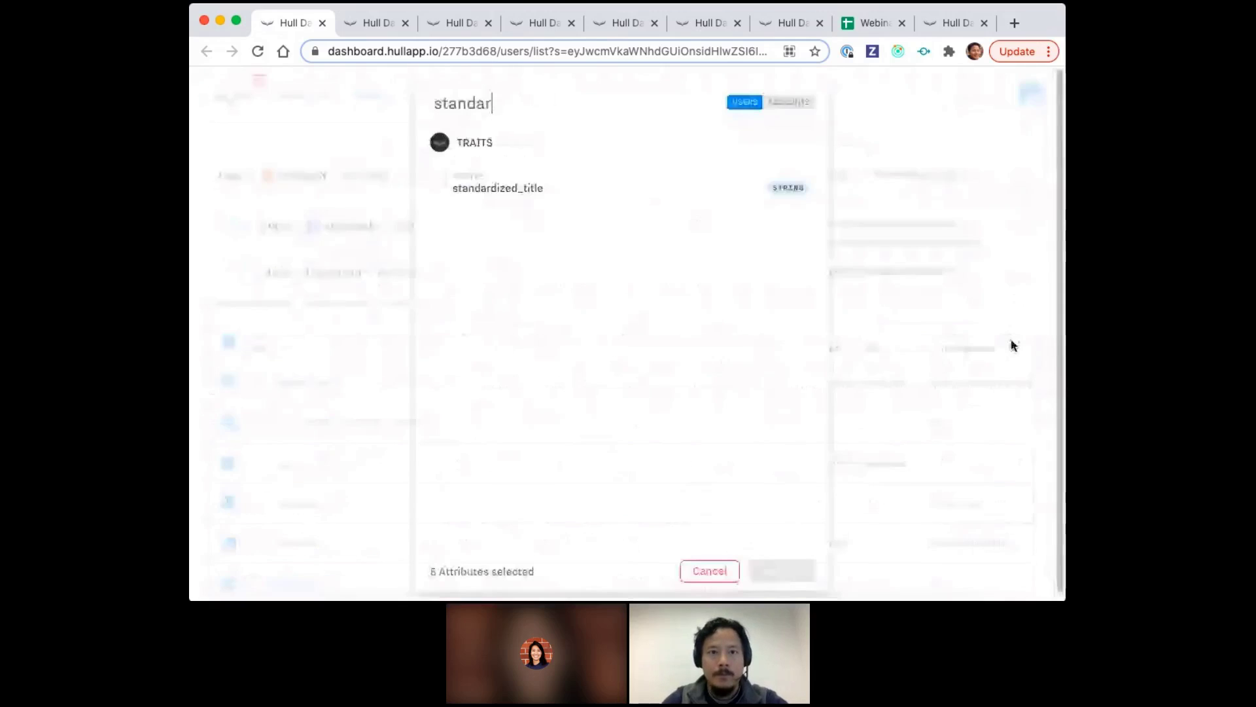
pyautogui.press('Return')
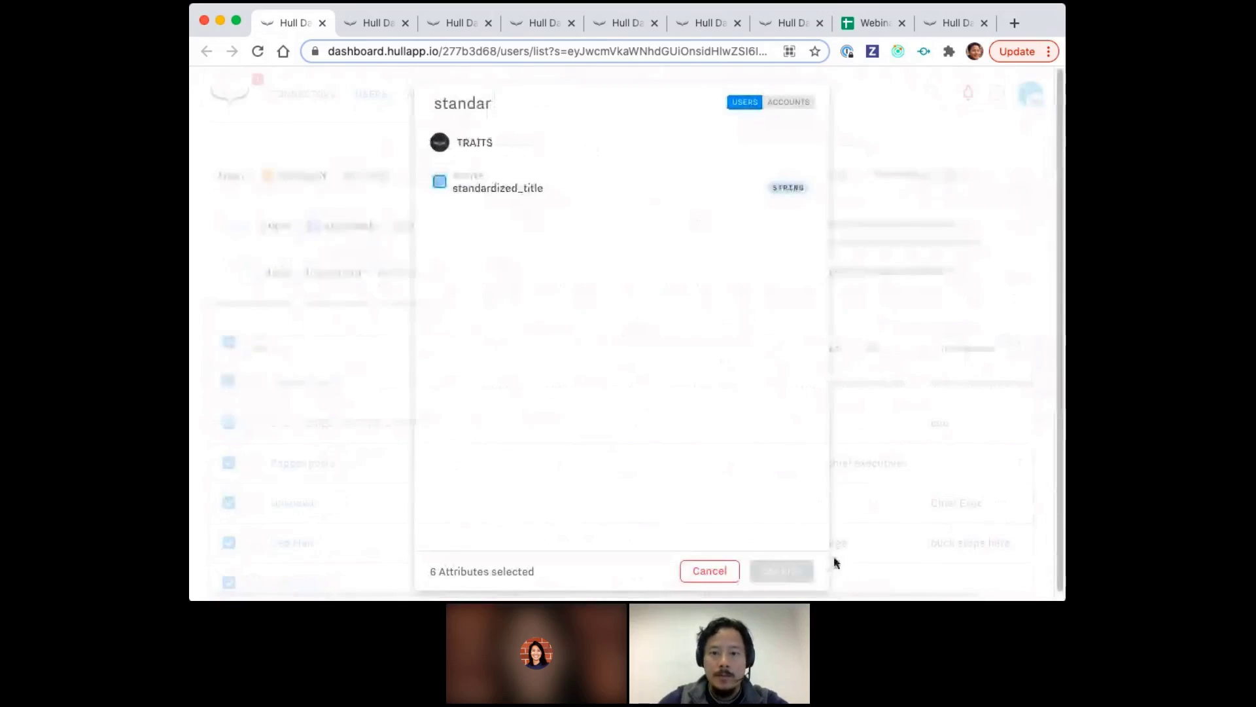
pyautogui.click(805, 569)
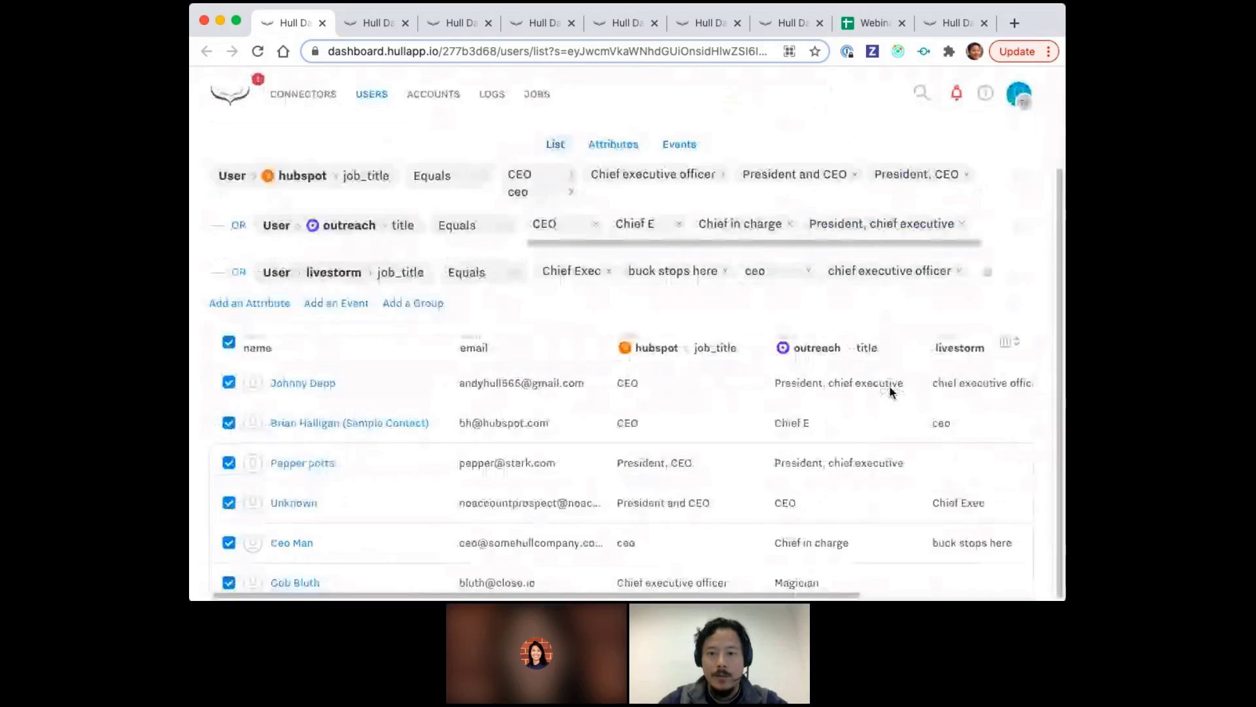
pyautogui.moveTo(832, 595); pyautogui.dragTo(983, 596)
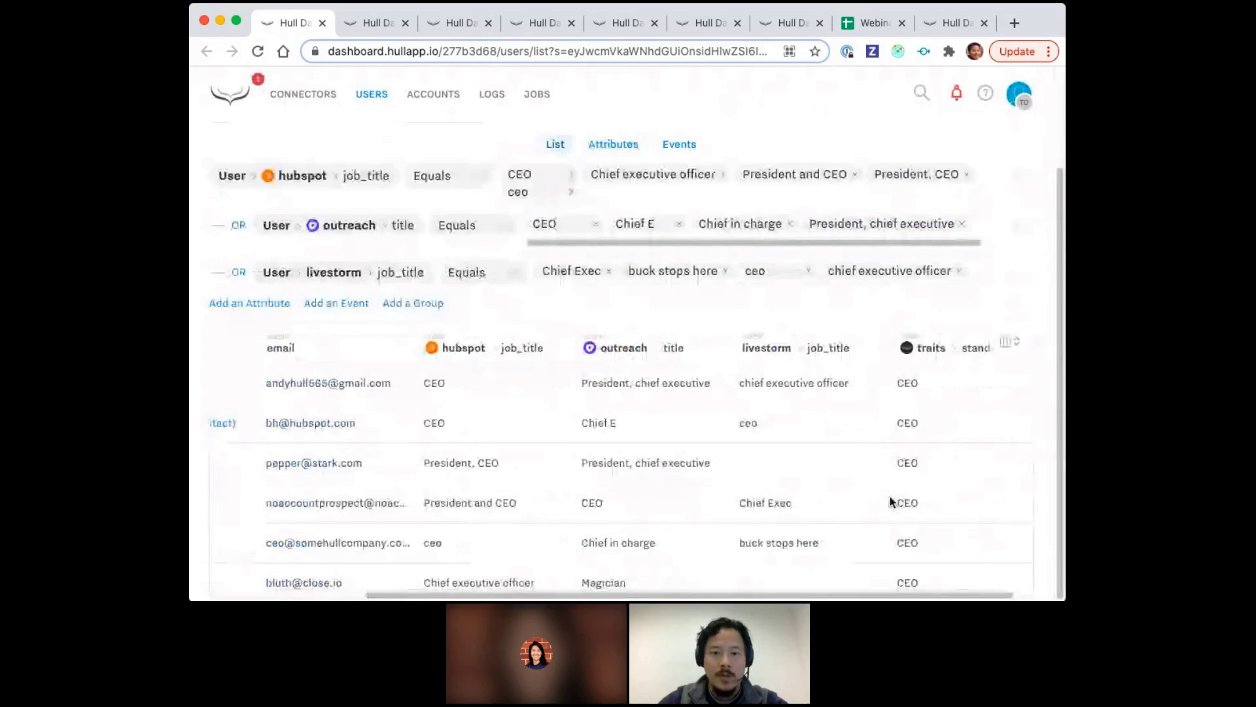
pyautogui.moveTo(846, 595); pyautogui.dragTo(692, 595)
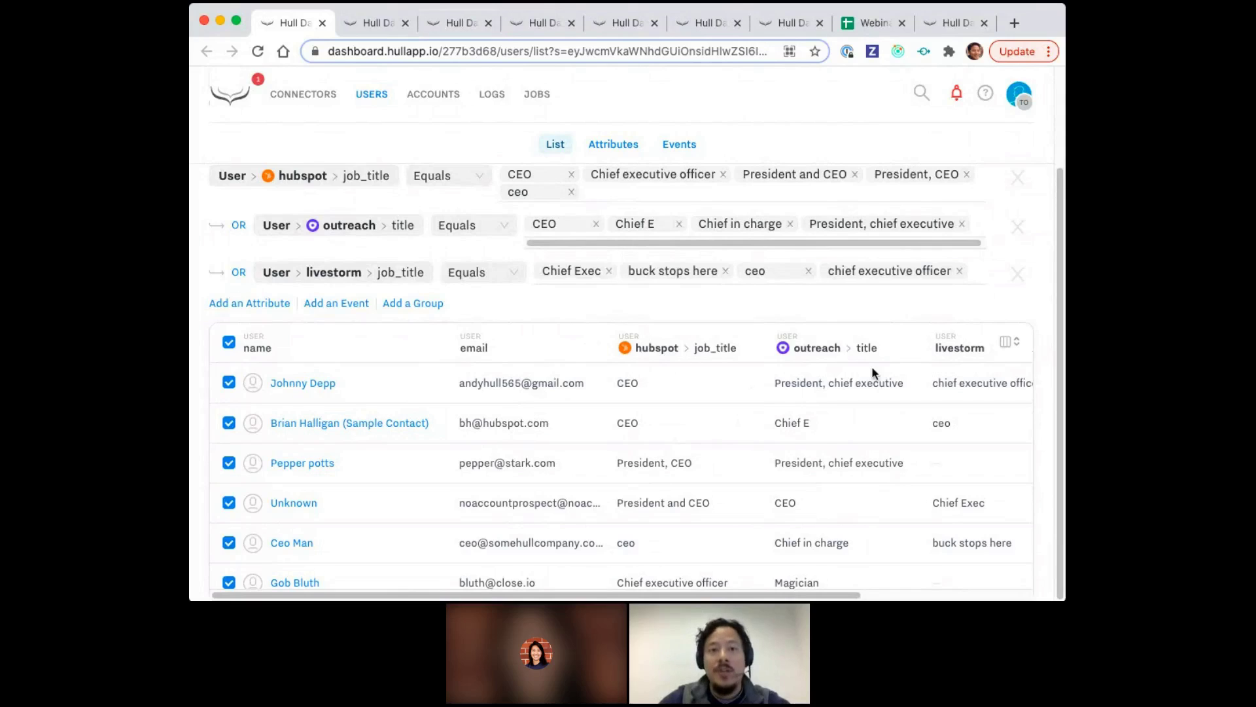
# Add an outgoing attribute mapping in the Hubspot connector settings from the Hull user attribute standardized_title to Job Title.
pyautogui.click(442, 23)
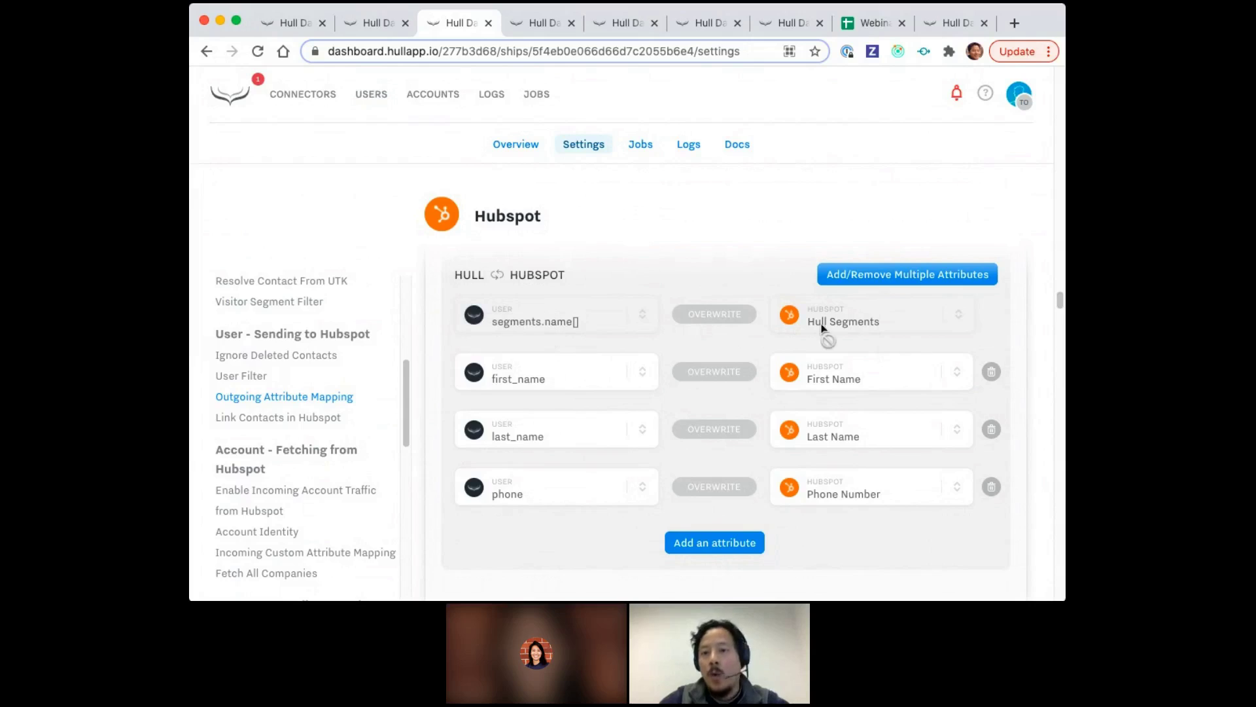
pyautogui.scroll(-1, 667, 376)
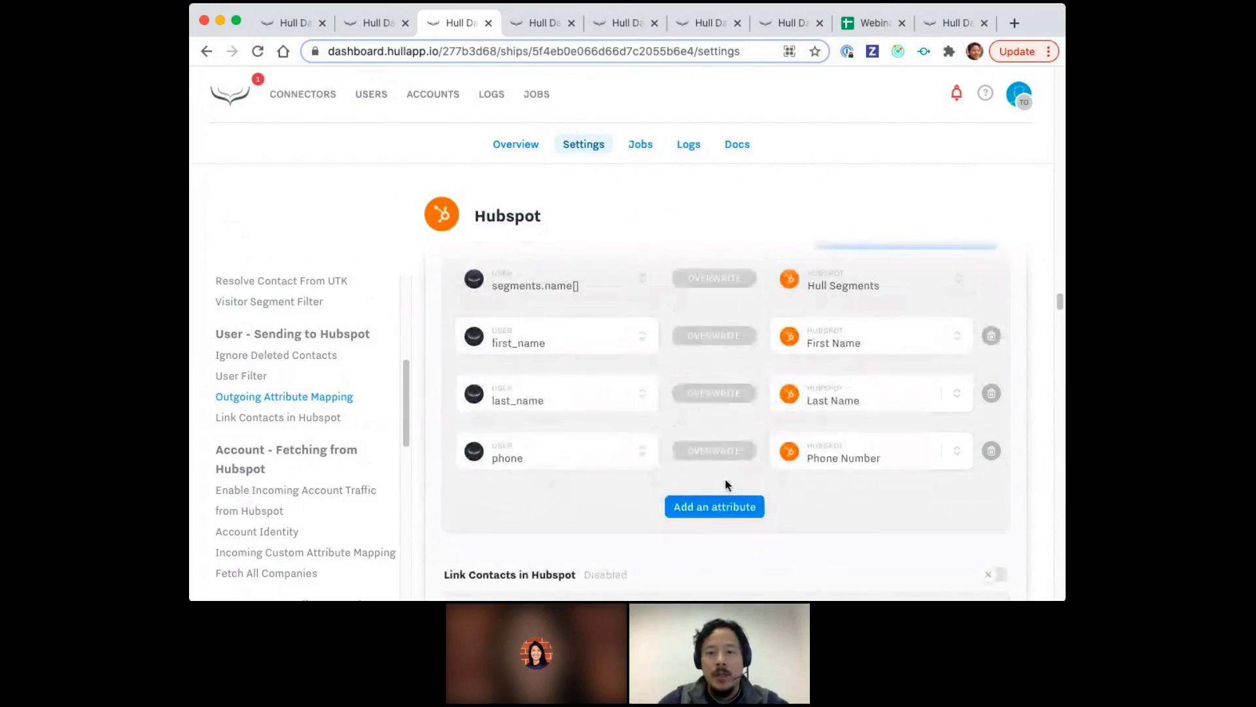
pyautogui.click(720, 510)
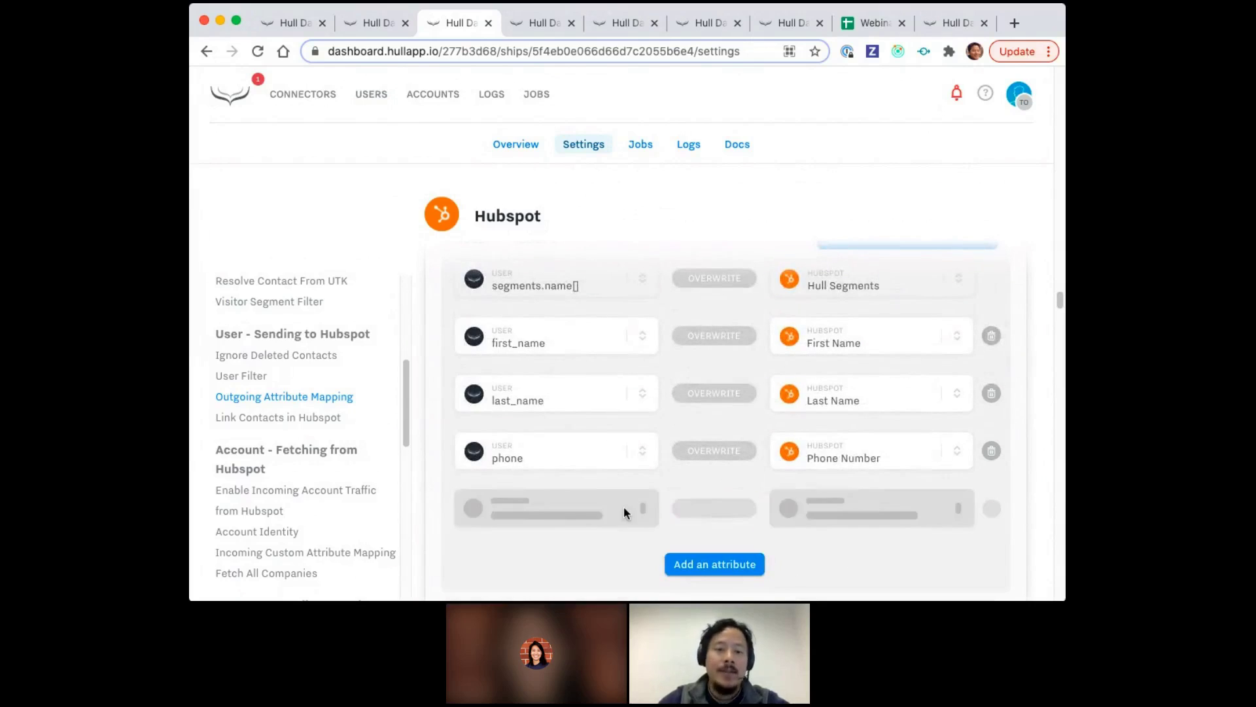
pyautogui.click(540, 510)
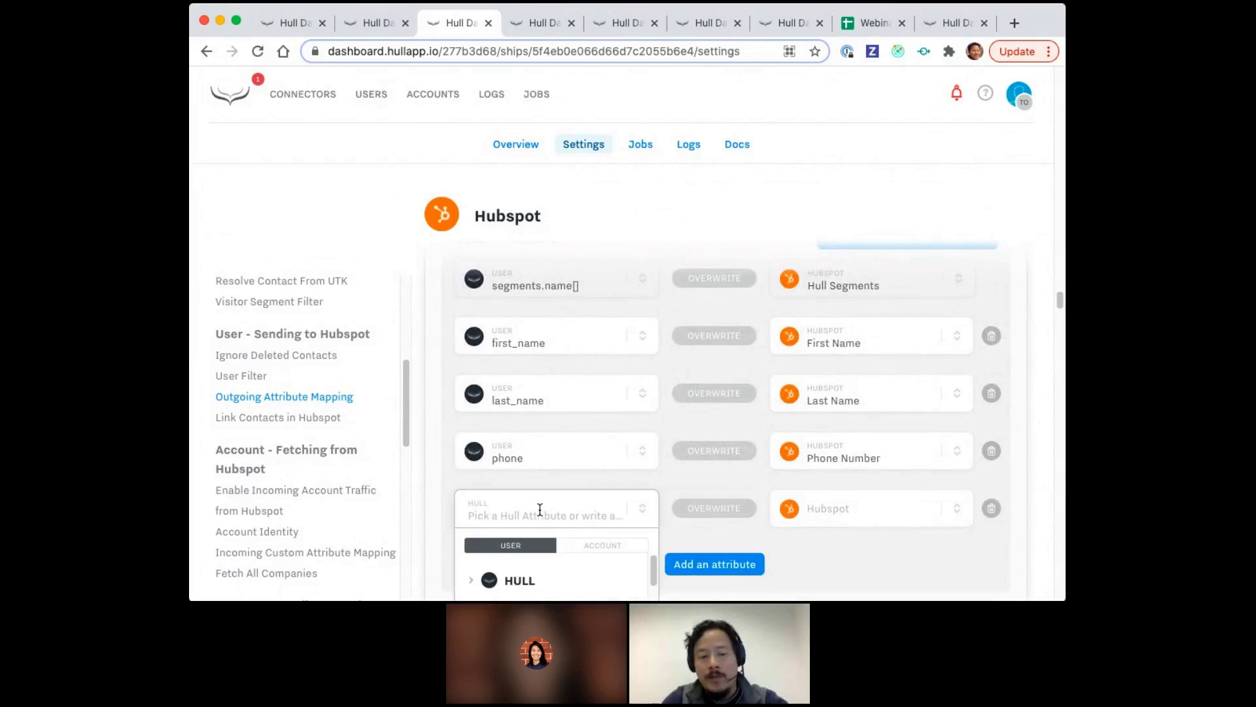
pyautogui.write('standardi')
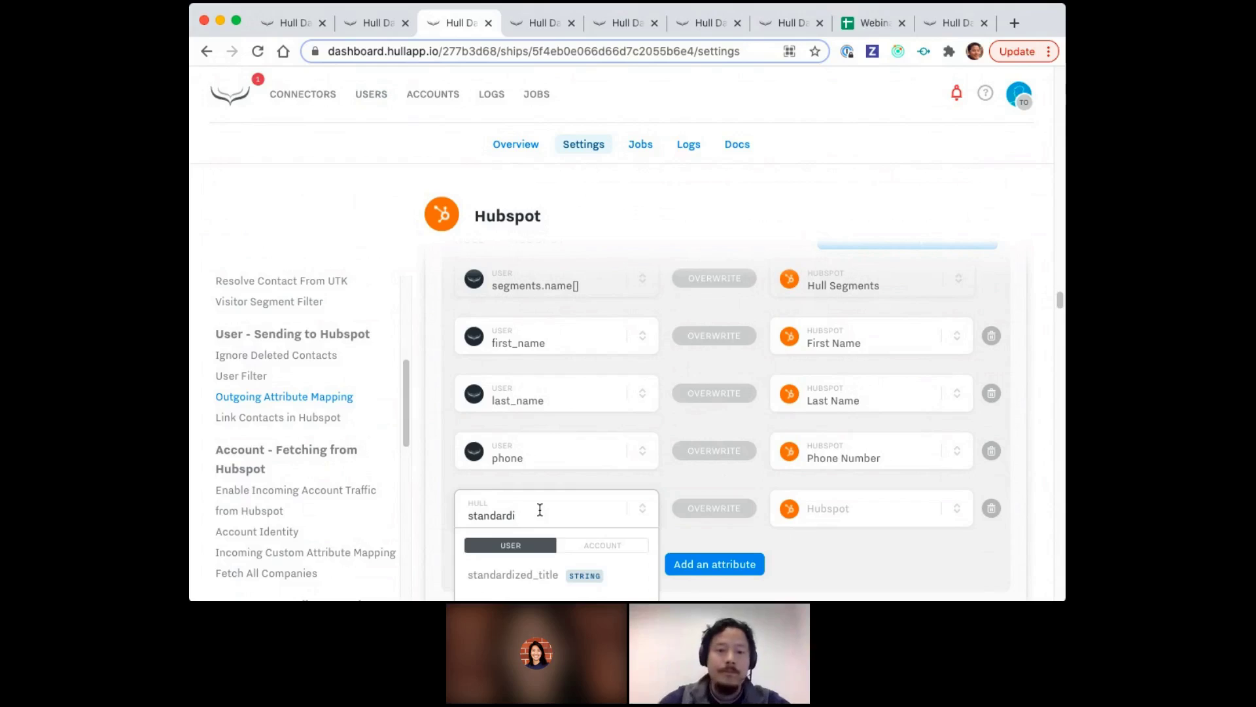
pyautogui.click(650, 562)
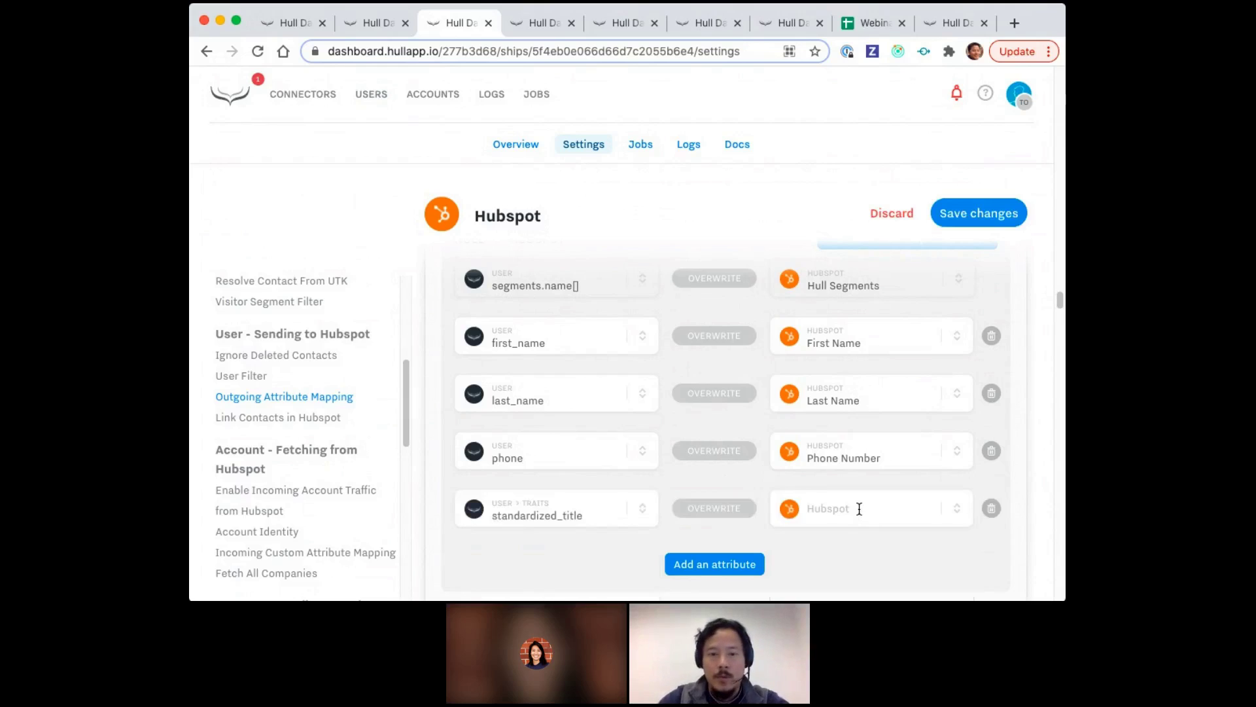
pyautogui.click(858, 508)
pyautogui.write('title')
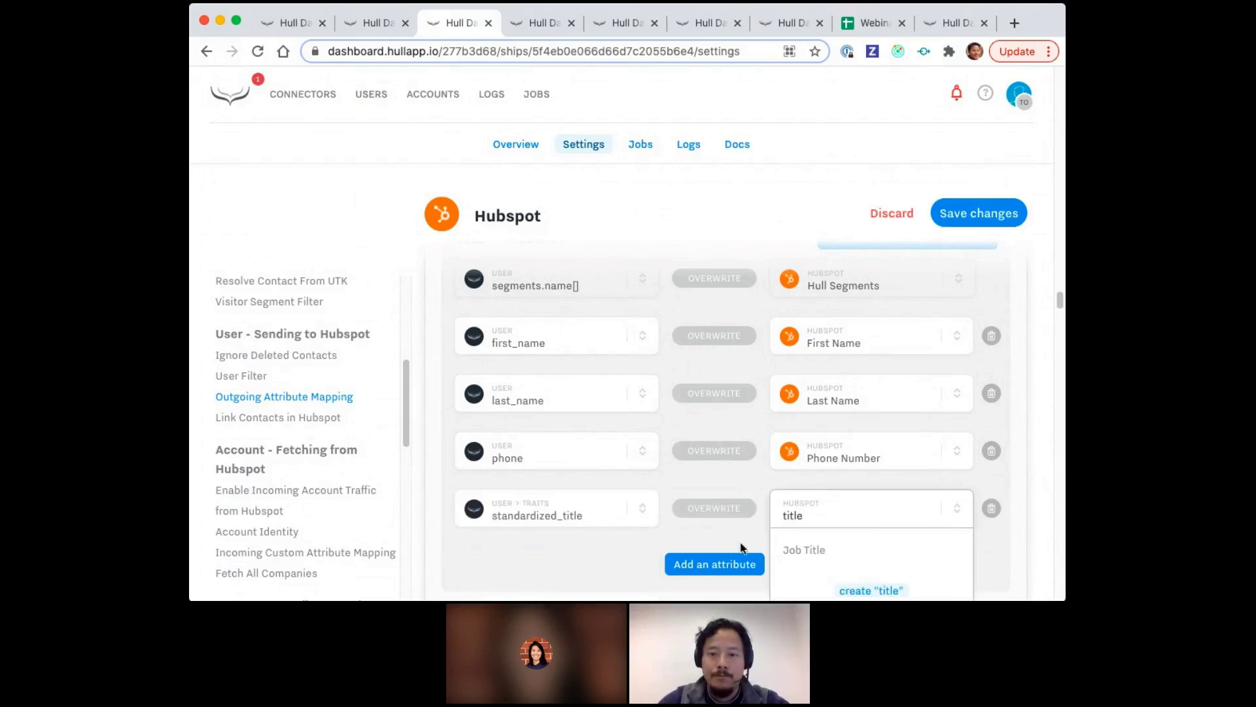
pyautogui.click(820, 548)
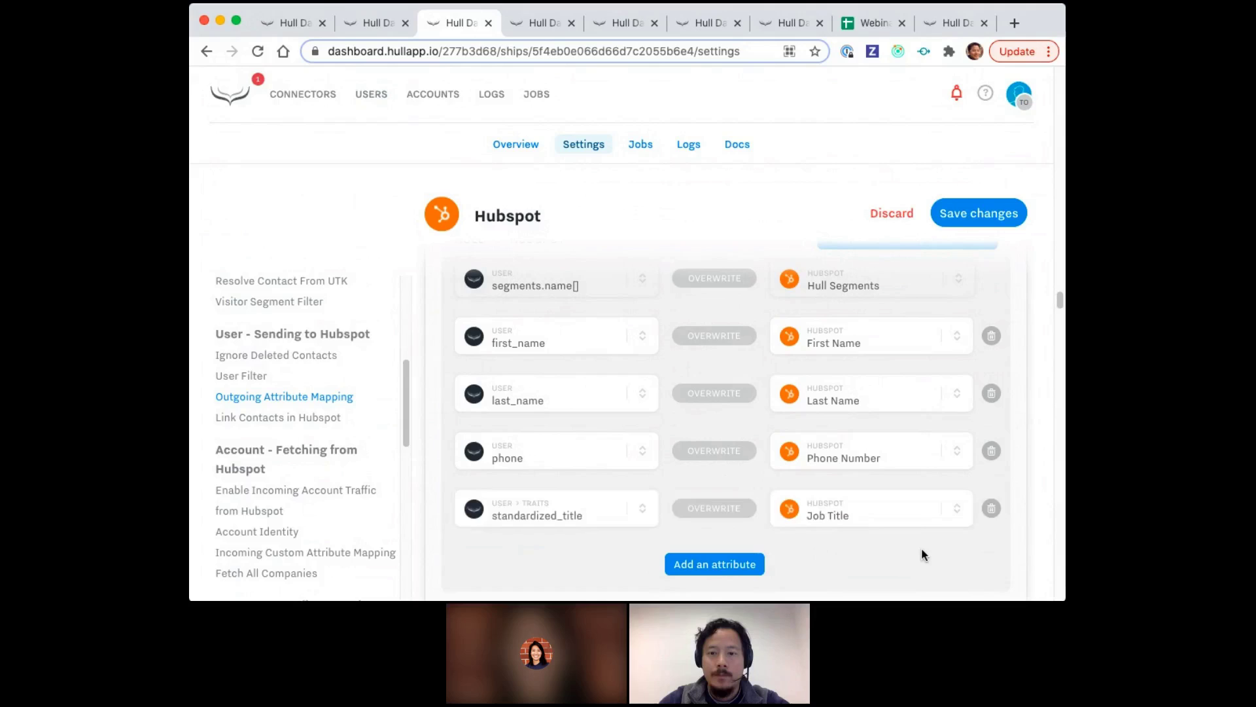
# Save the Hubspot connector changes and commit them with the message "new standardized title filed".
pyautogui.click(990, 210)
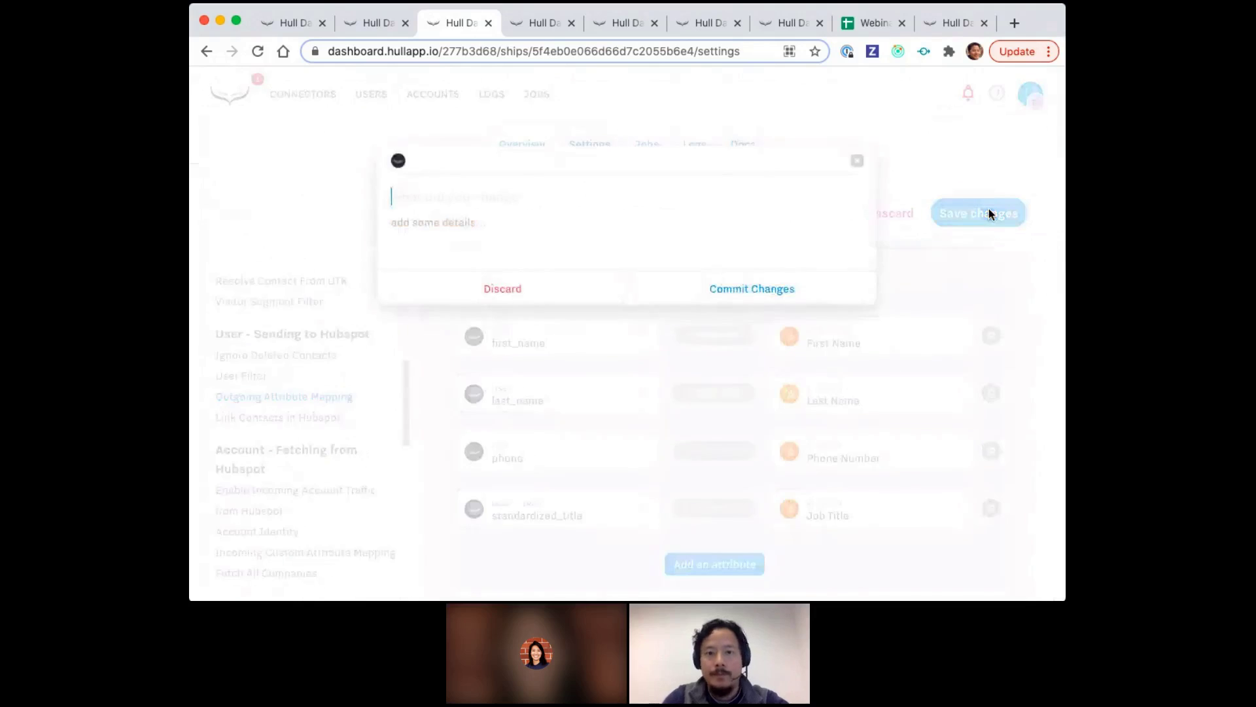
pyautogui.write('new standar')
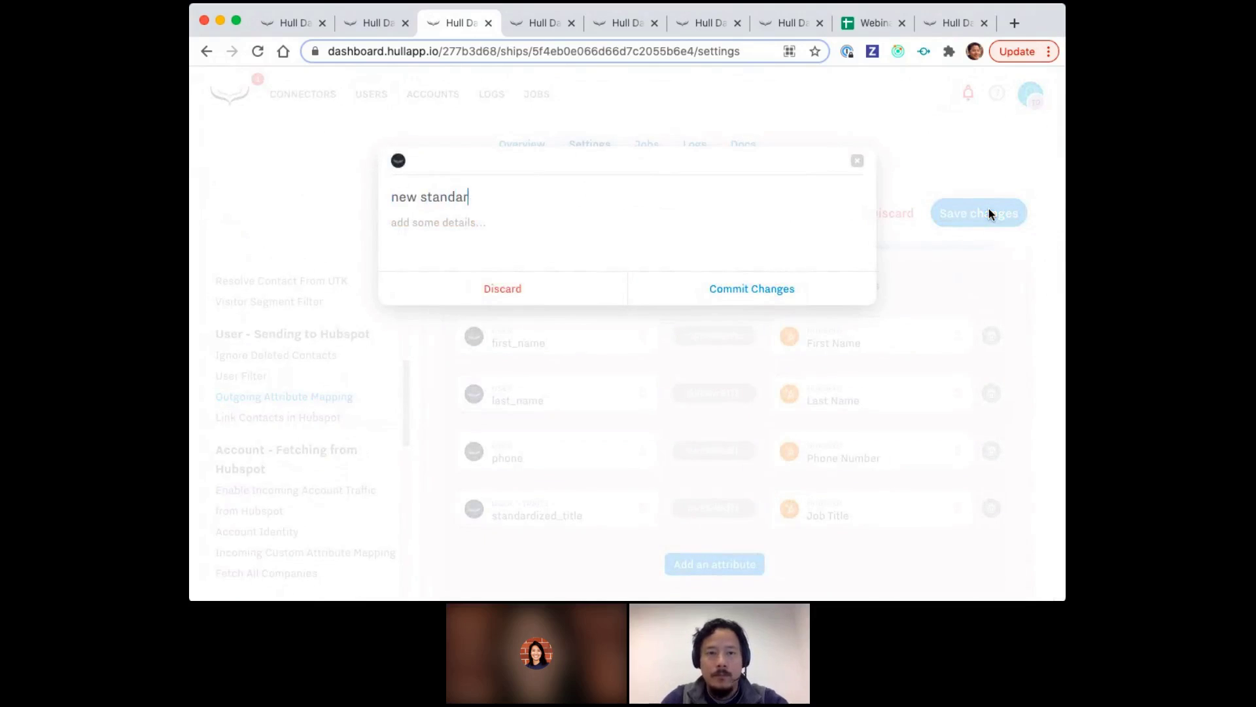
pyautogui.write('ized title f')
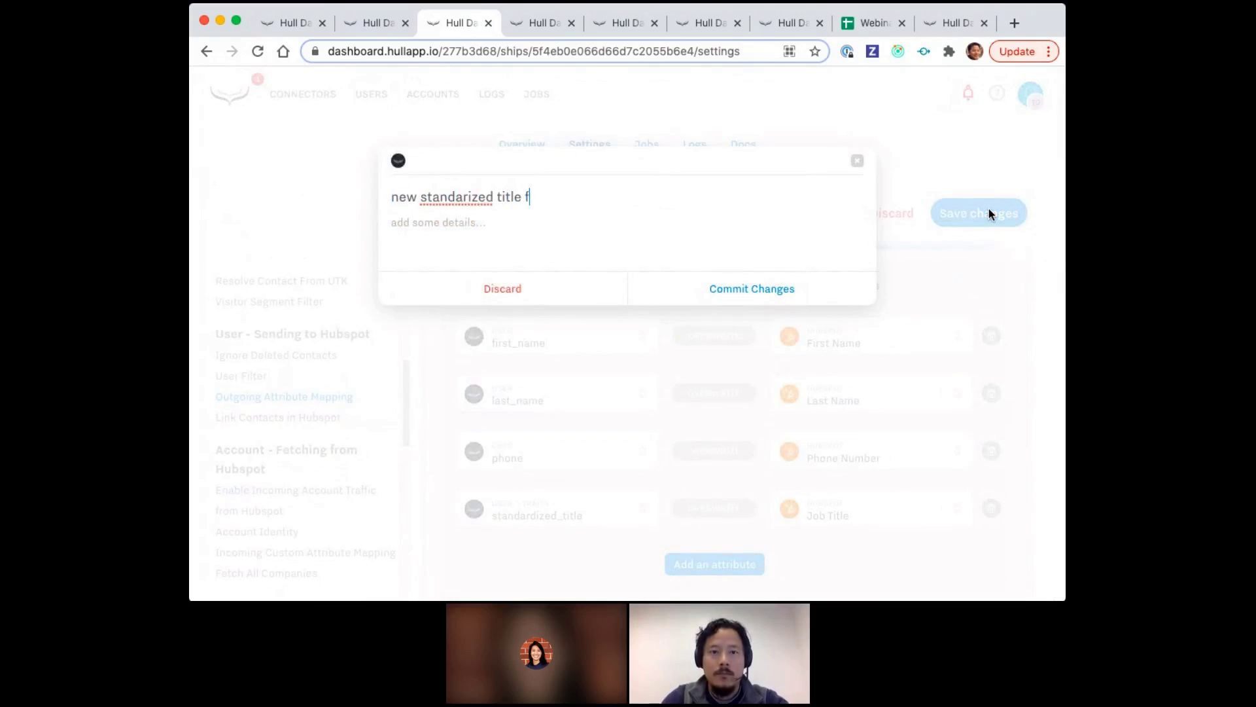
pyautogui.write('iled')
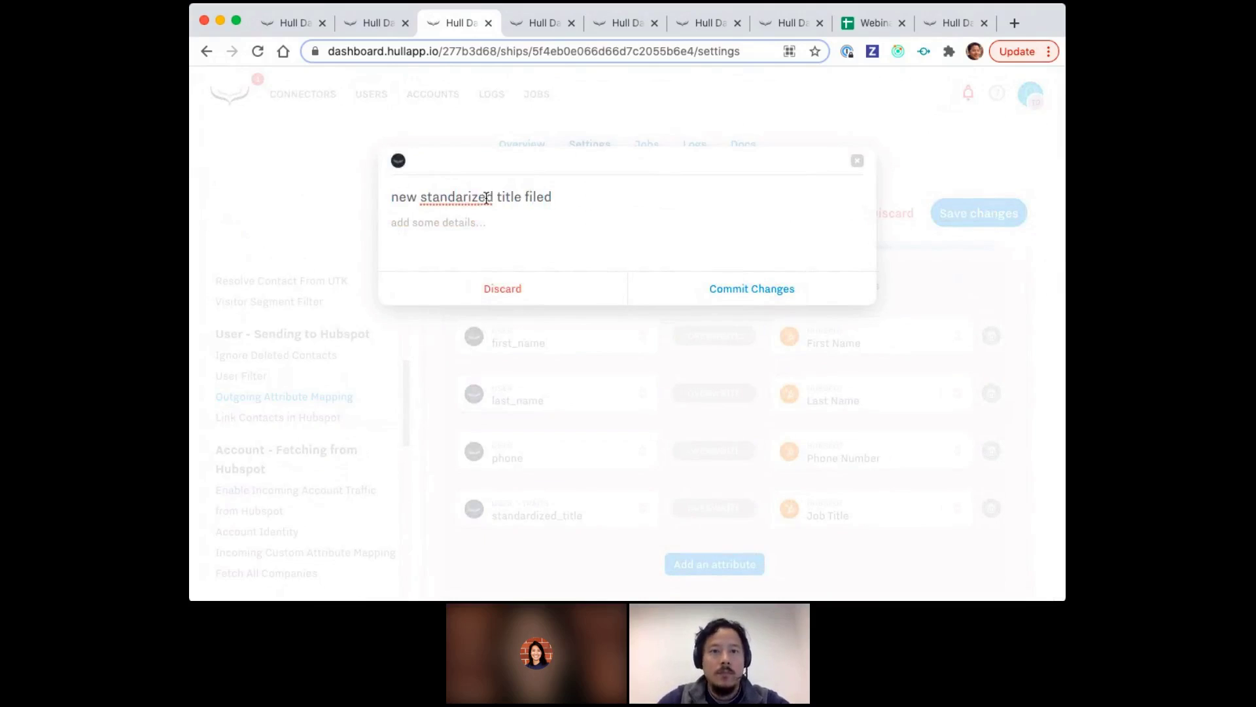
pyautogui.click(466, 197)
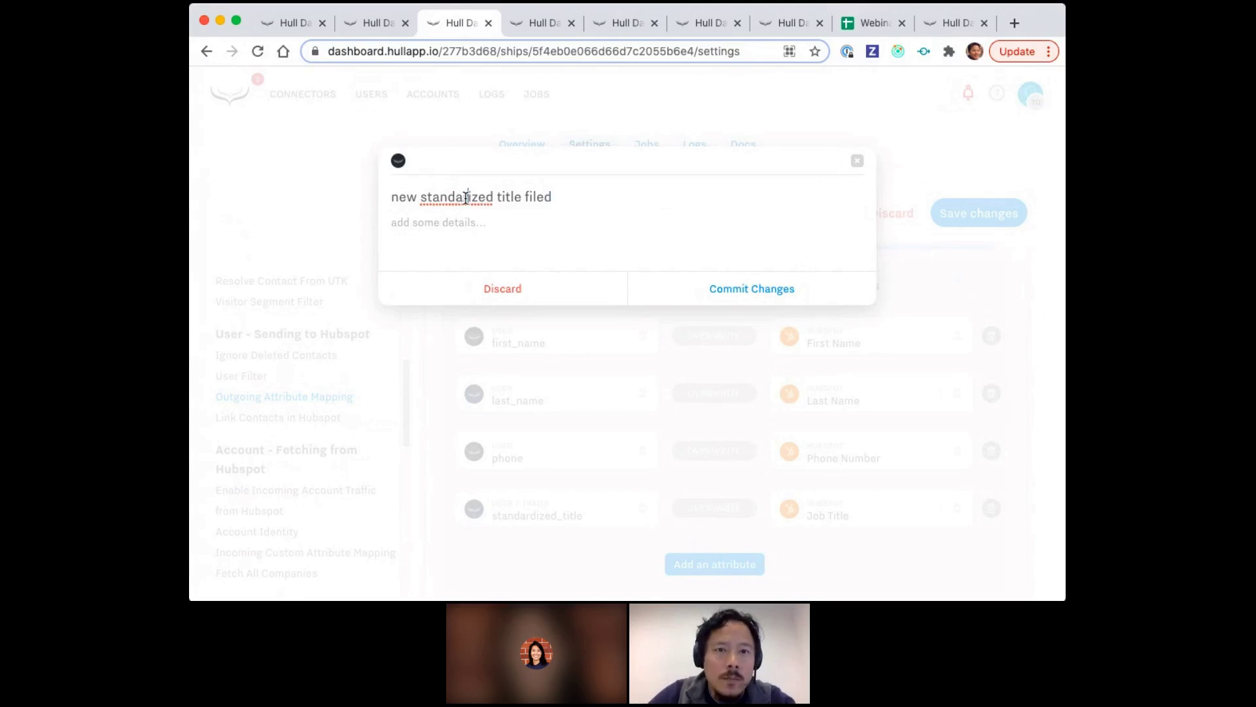
pyautogui.write('d')
pyautogui.click(761, 286)
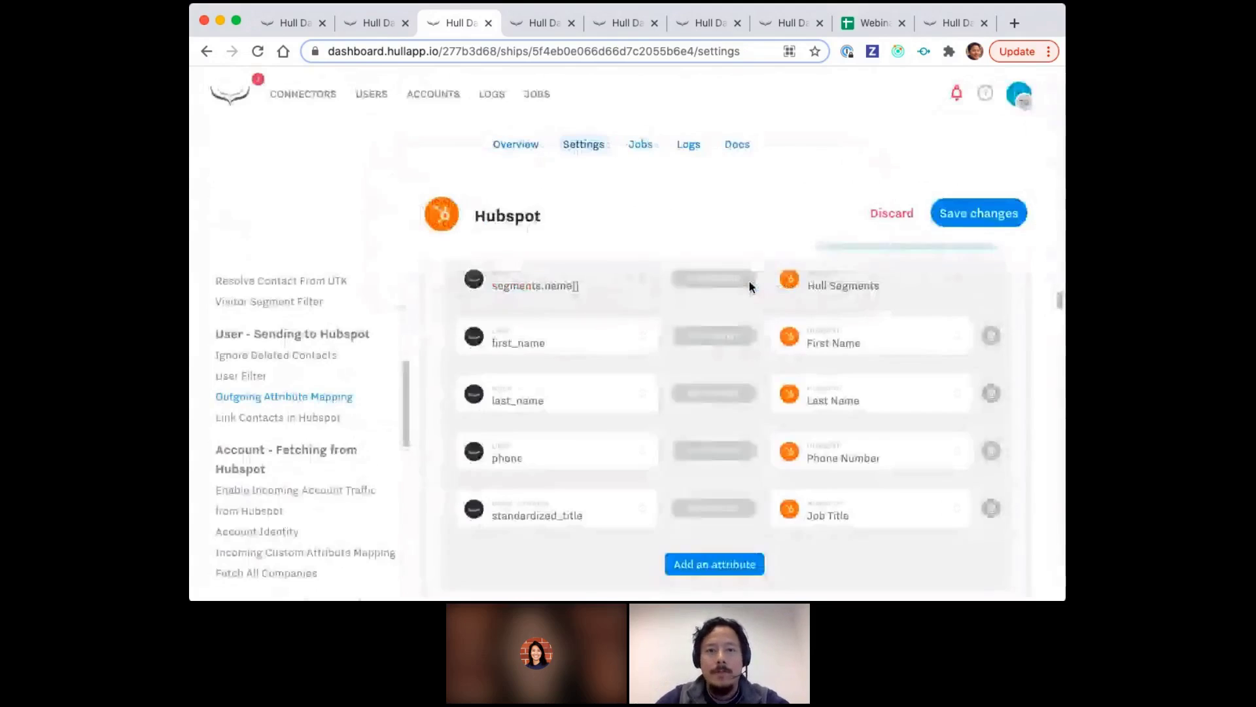
# Return to the filtered CEO user list and send all selected users to Hubspot.
pyautogui.click(370, 23)
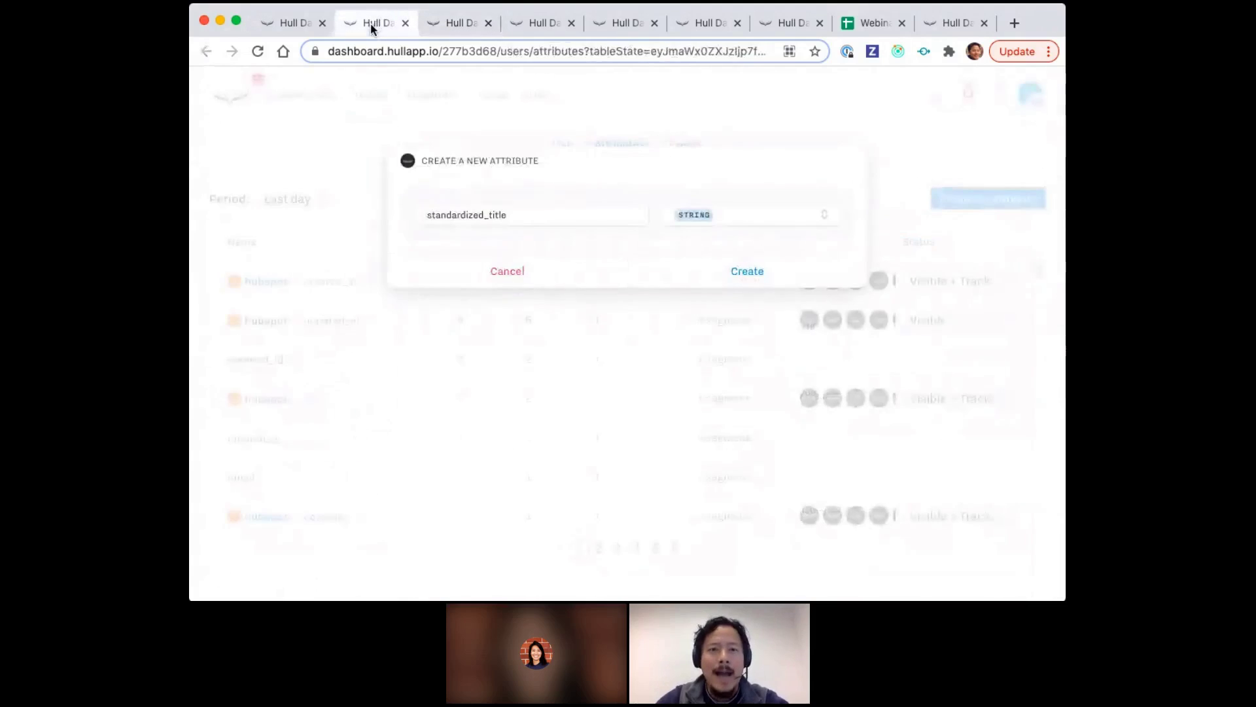
pyautogui.click(296, 26)
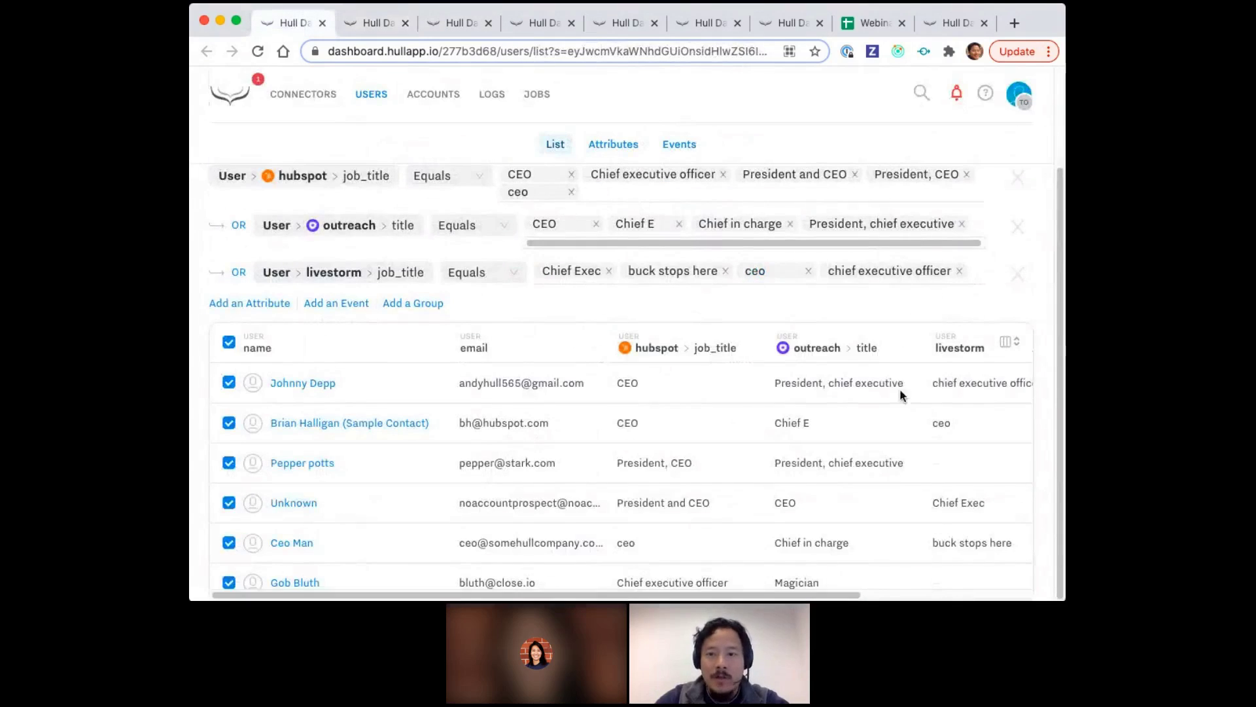
pyautogui.moveTo(773, 595); pyautogui.dragTo(614, 594)
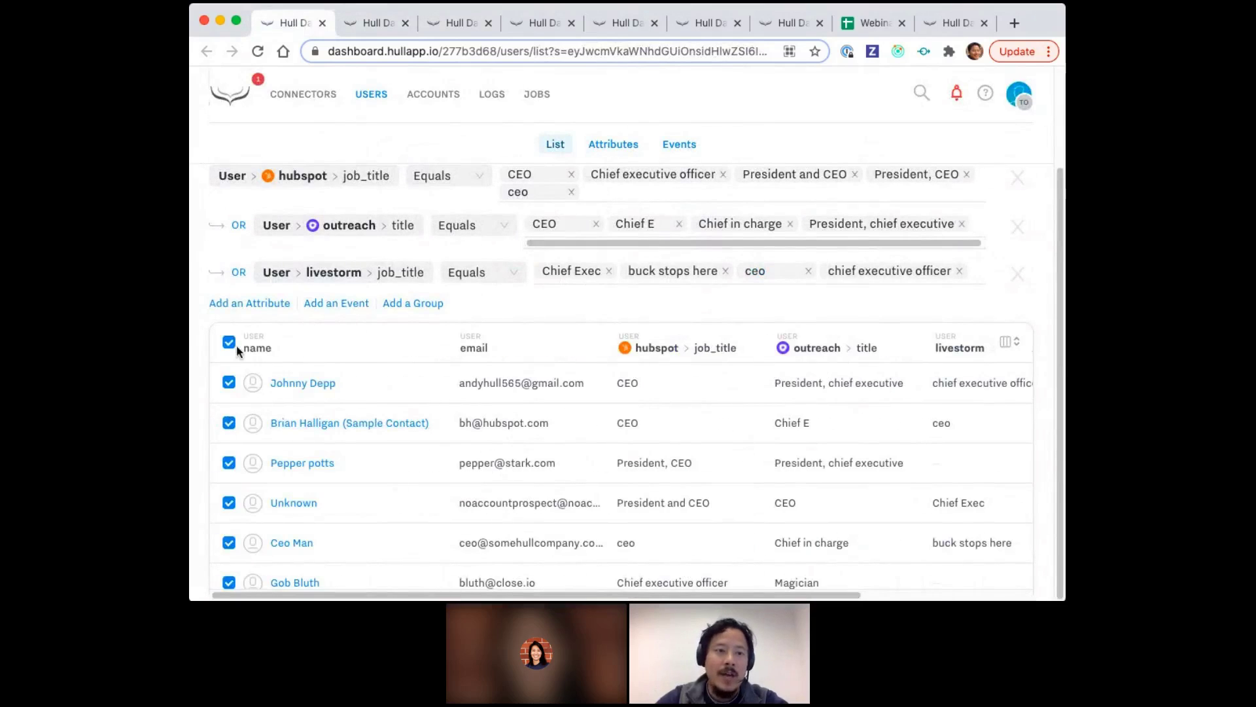
pyautogui.scroll(3, 640, 454)
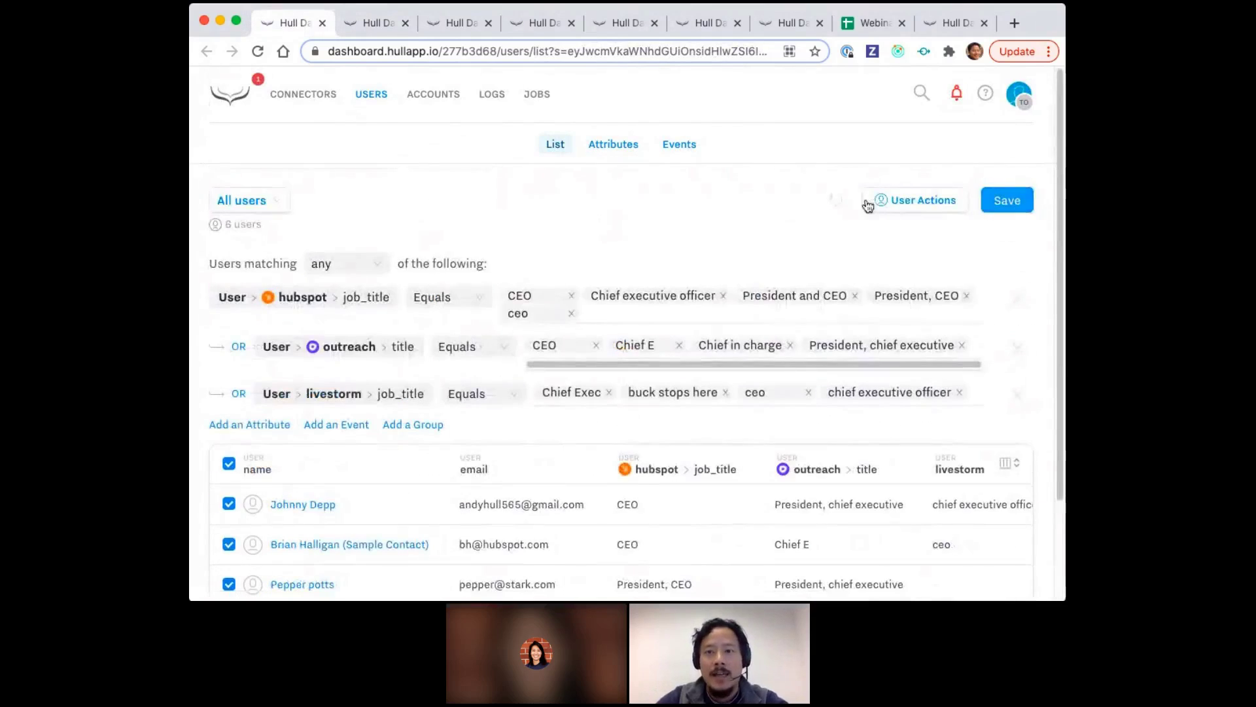
pyautogui.click(922, 203)
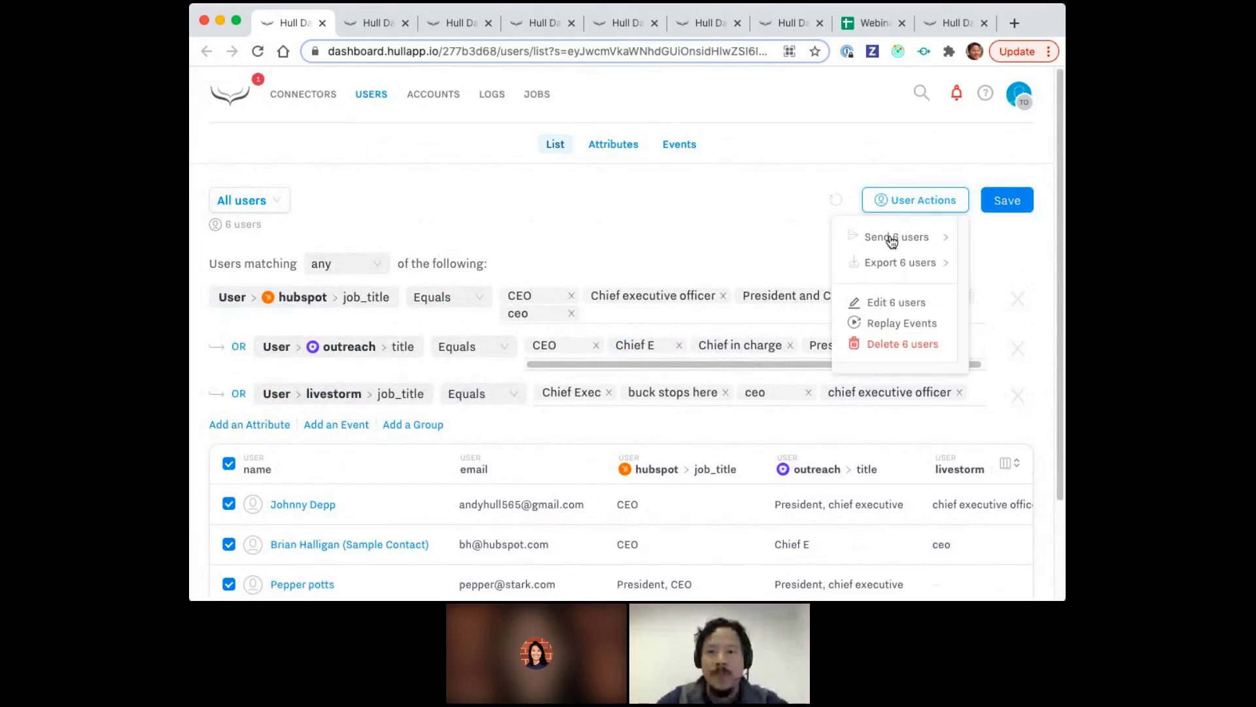
pyautogui.moveTo(891, 240)
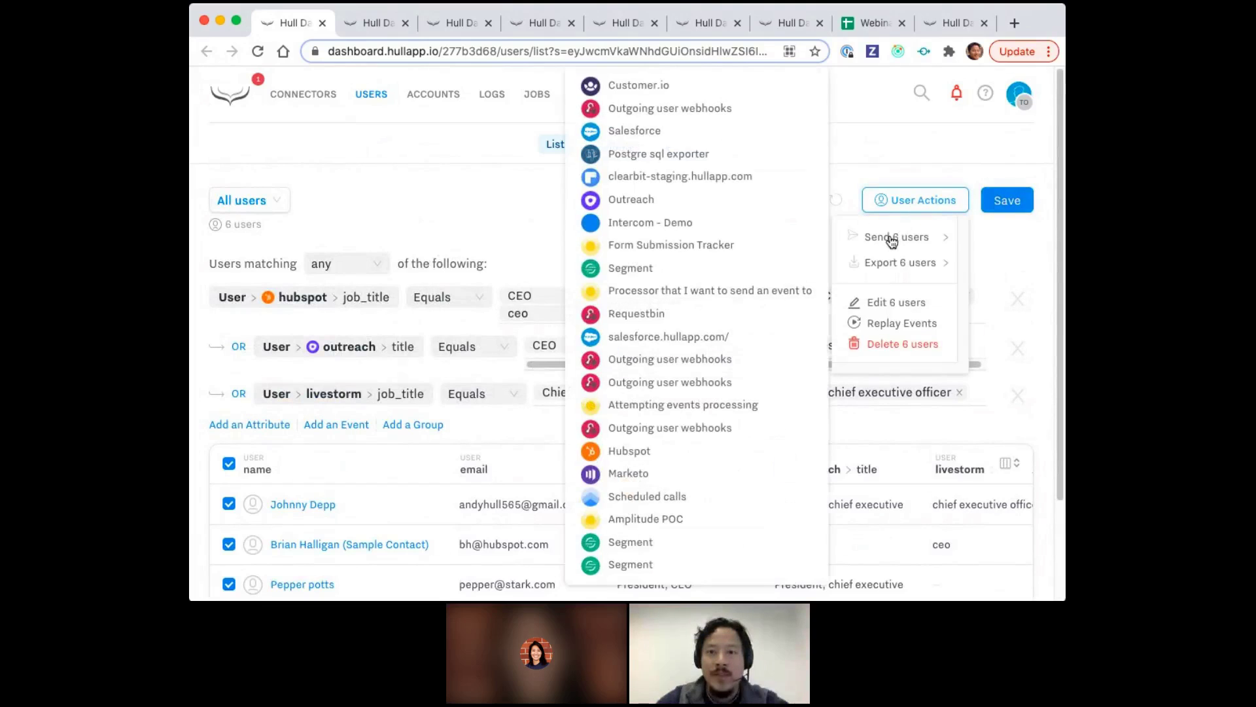
pyautogui.click(619, 451)
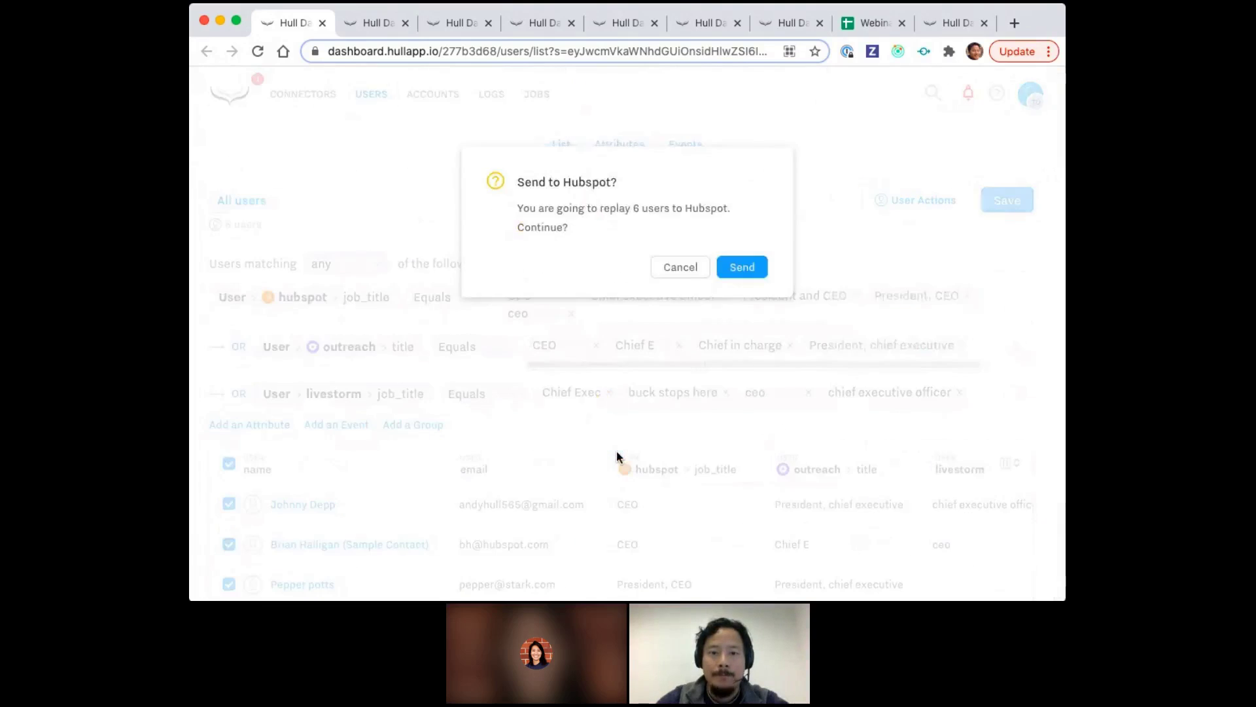
pyautogui.click(746, 267)
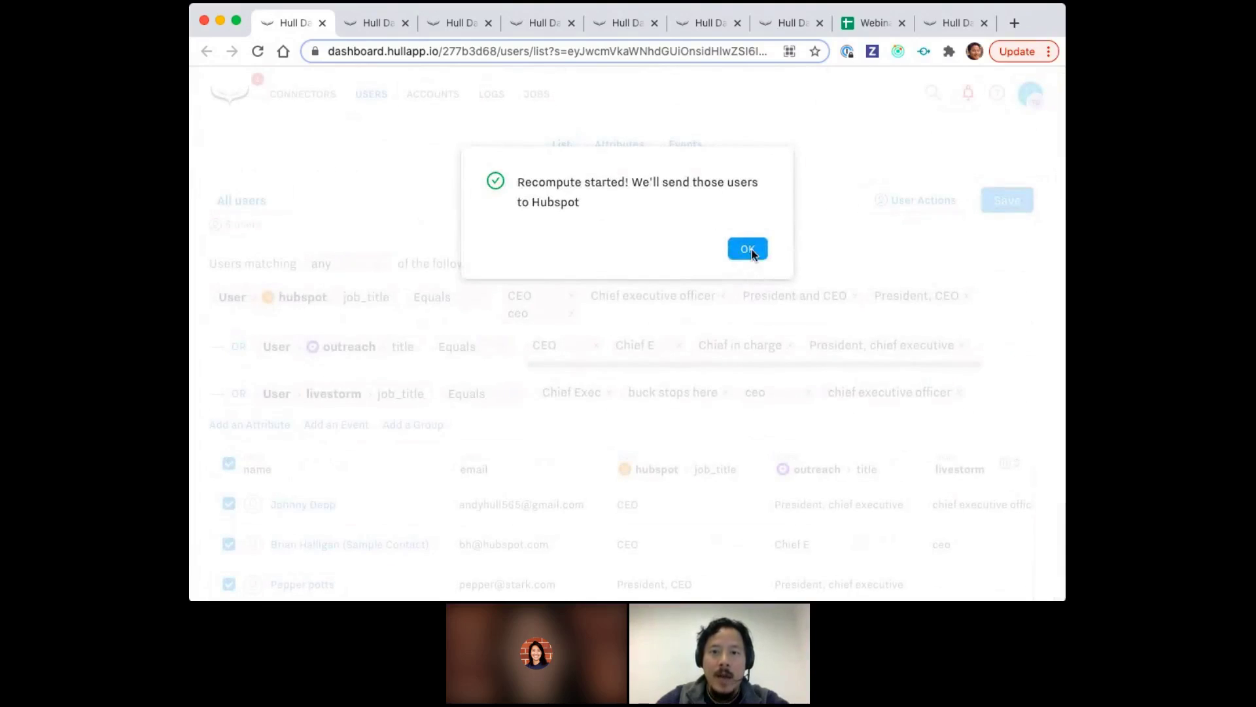
pyautogui.click(747, 251)
pyautogui.scroll(-2, 728, 339)
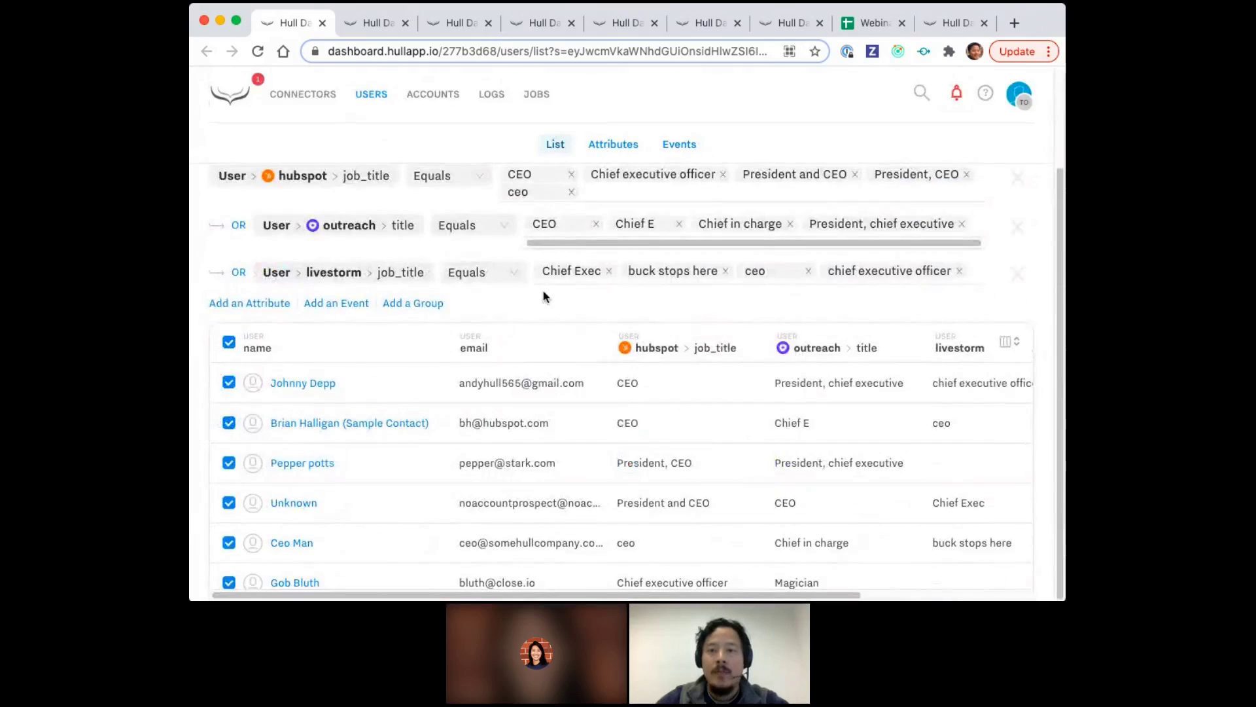
# Add a contact outgoing field in the Salesforce connector settings, mapping standardized_title to Title with Overwrite.
pyautogui.click(530, 26)
pyautogui.scroll(-2, 753, 468)
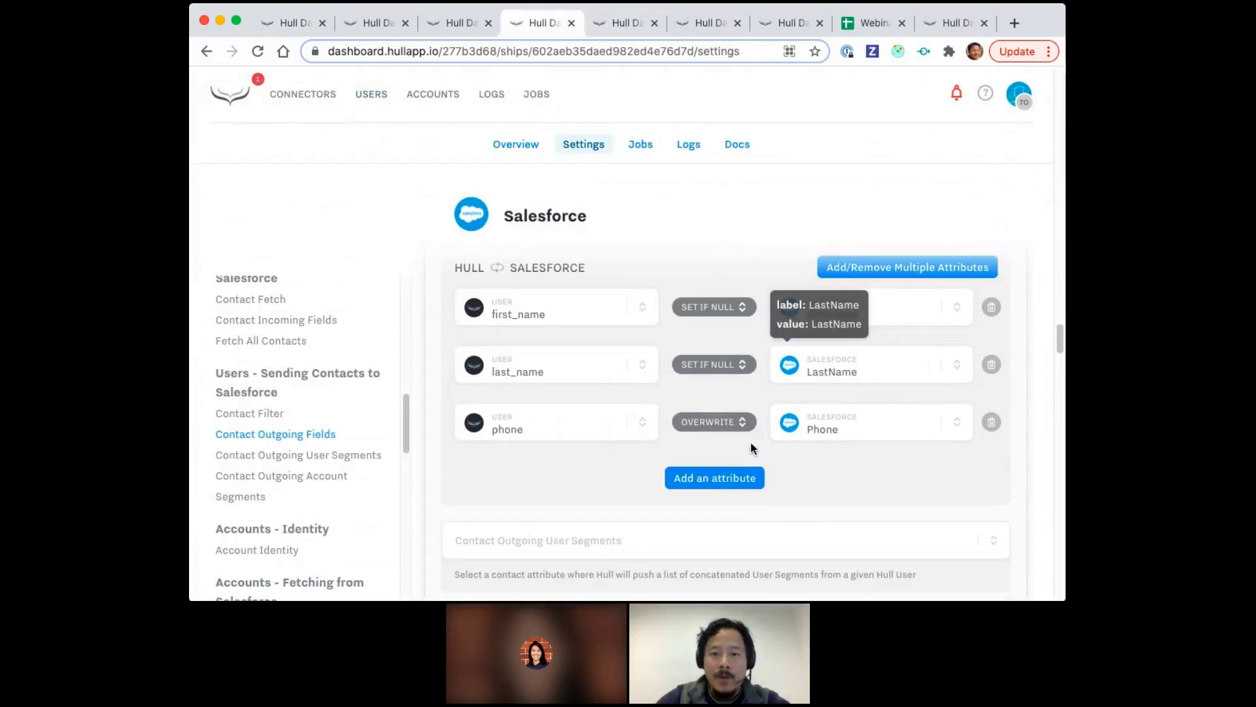
pyautogui.click(735, 489)
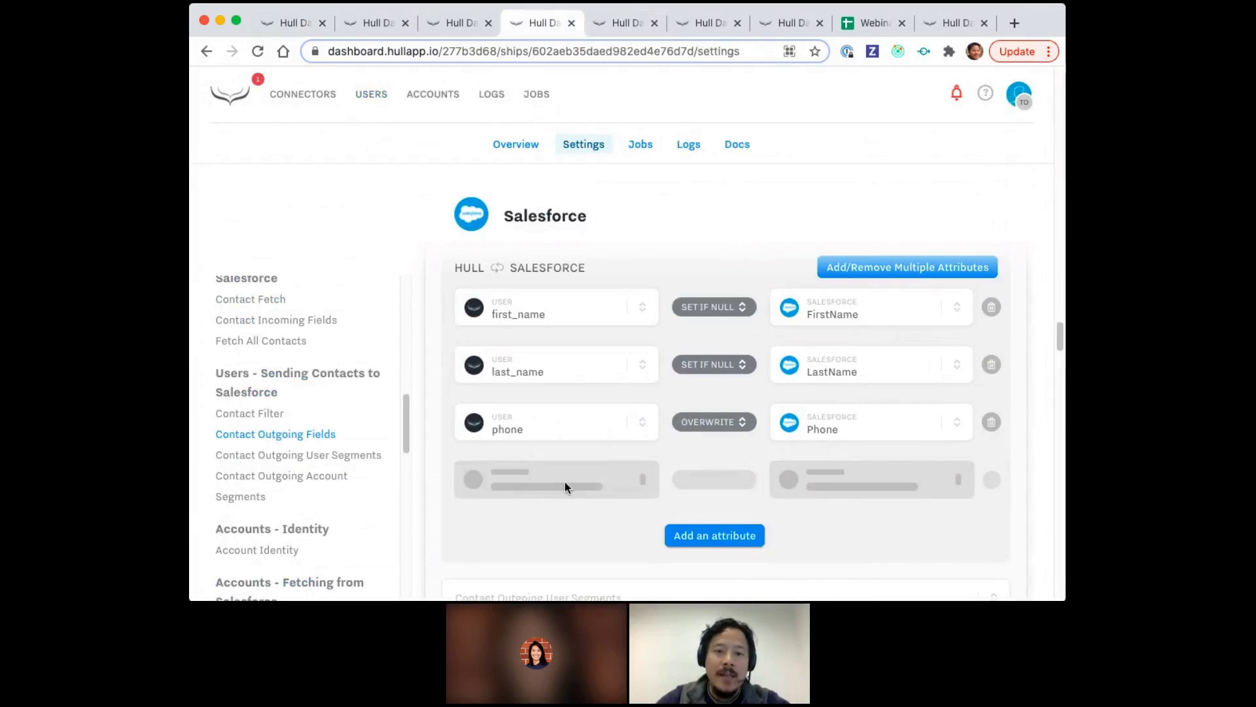
pyautogui.click(564, 482)
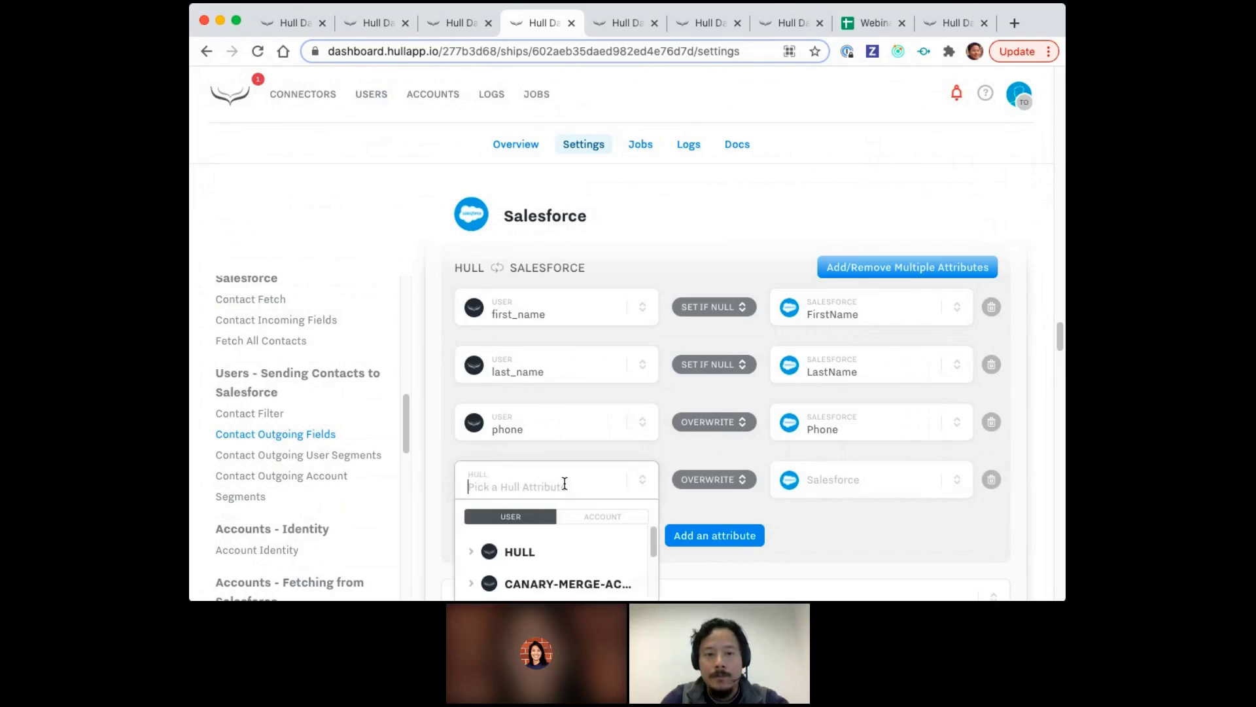
pyautogui.write('standard')
pyautogui.click(571, 547)
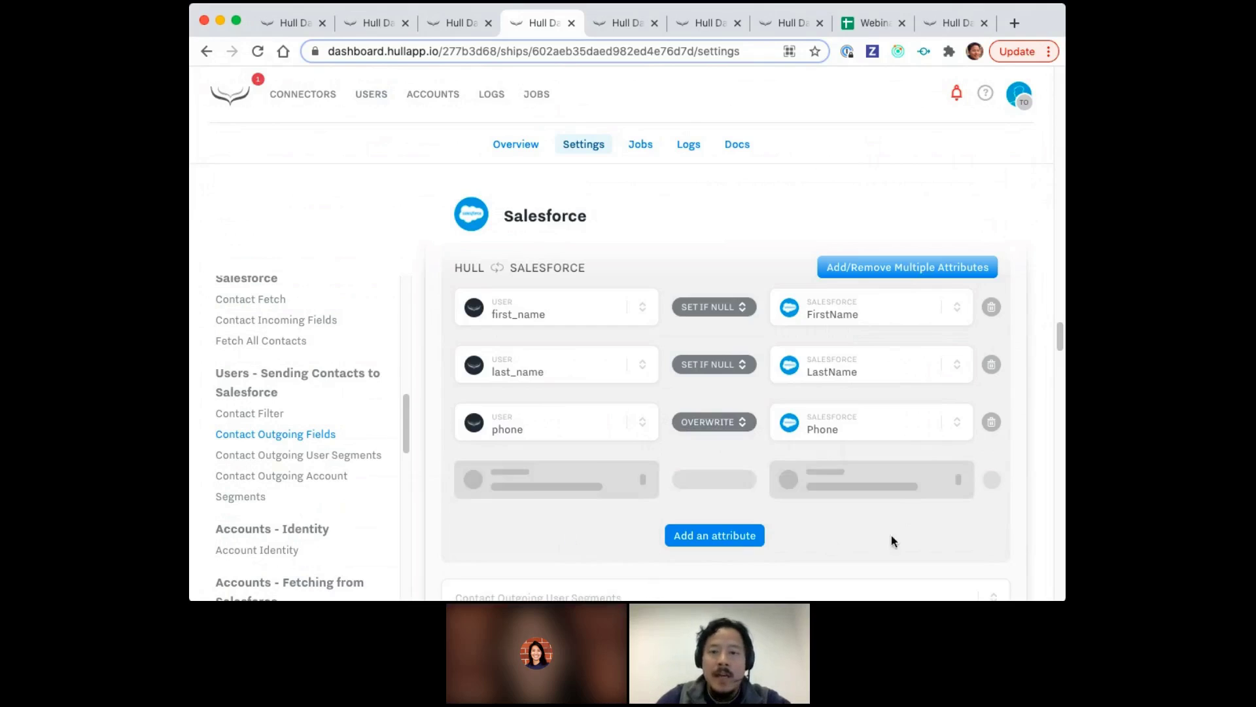
pyautogui.click(875, 484)
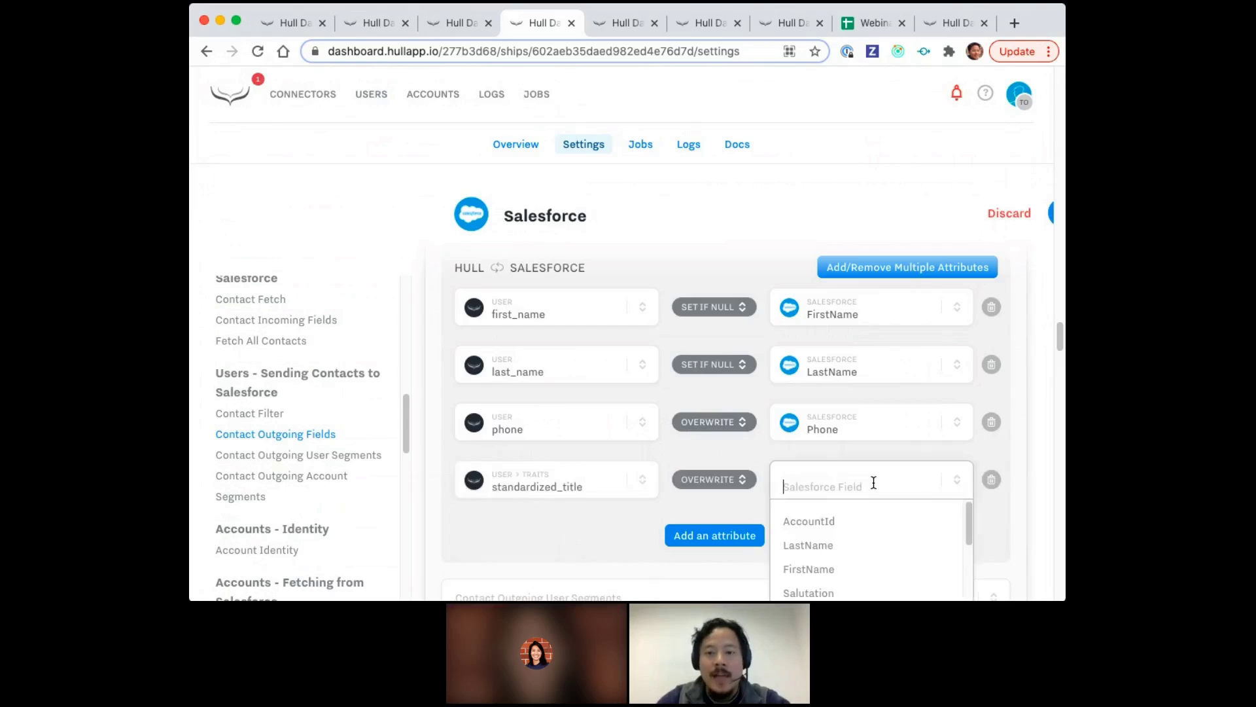
pyautogui.write('title')
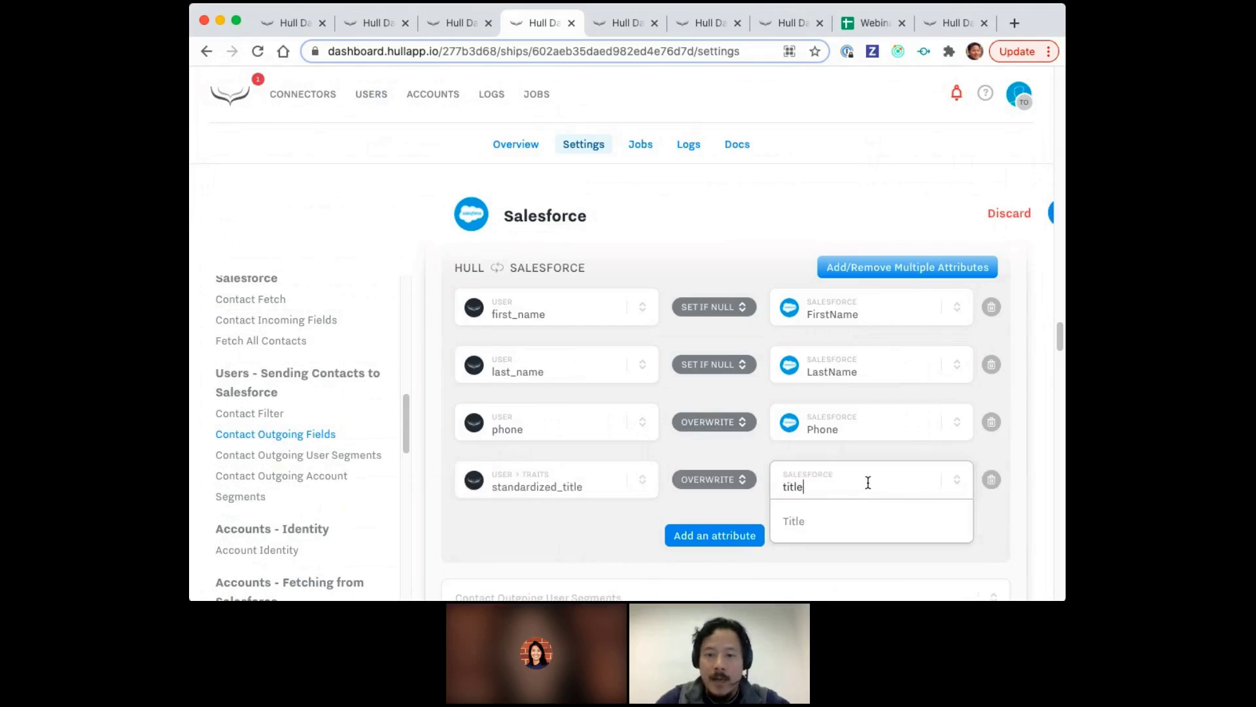
pyautogui.click(847, 523)
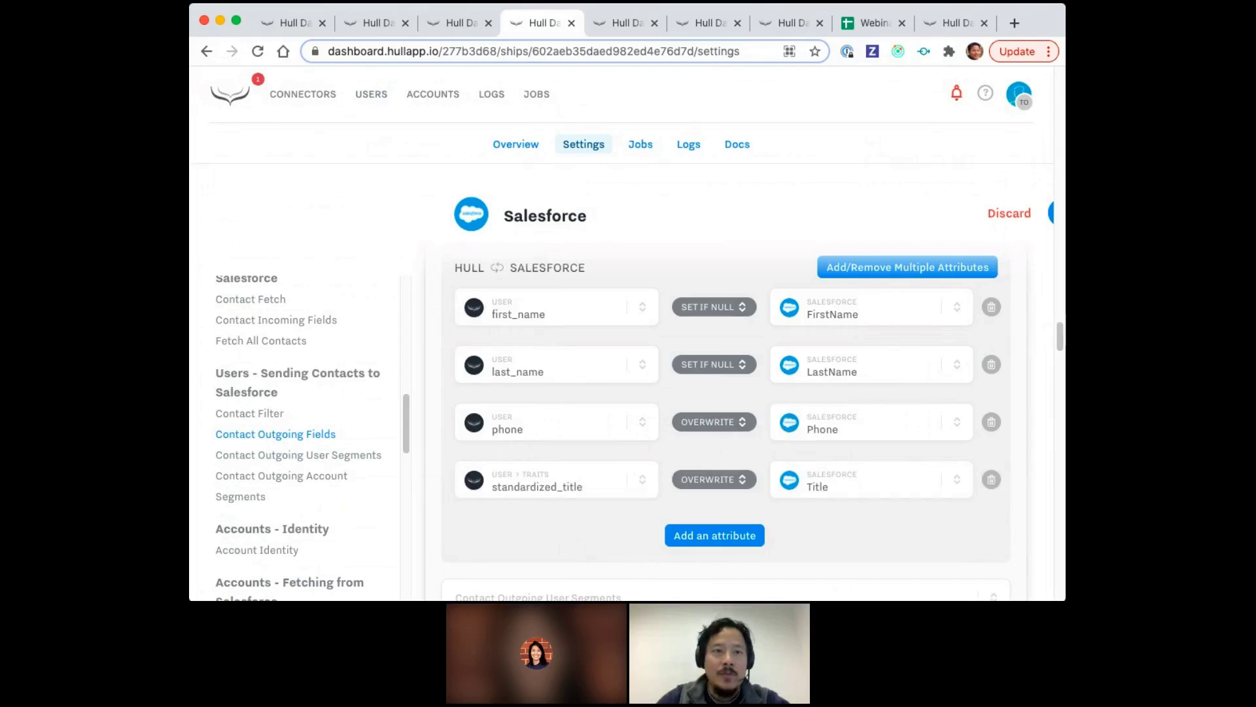
# Review the filtered CEO user list and the outgoing attribute mapping of the Hubspot connector.
pyautogui.press('super+1')
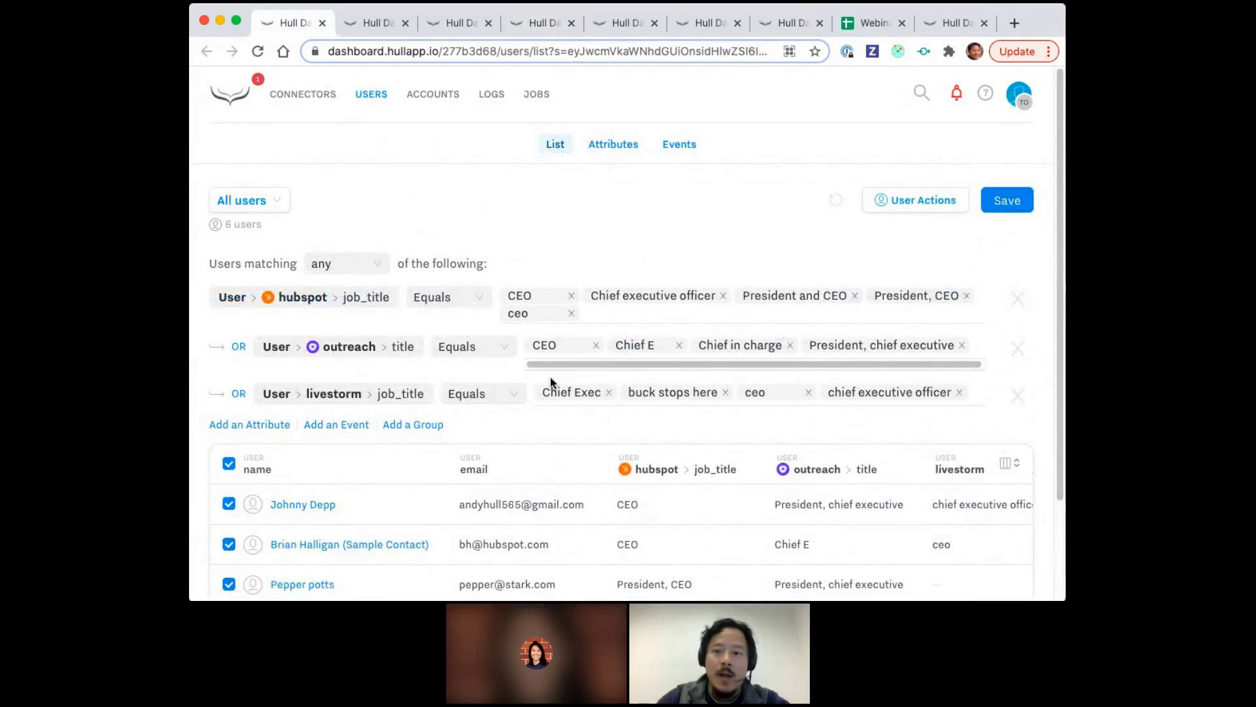
pyautogui.scroll(-3, 576, 389)
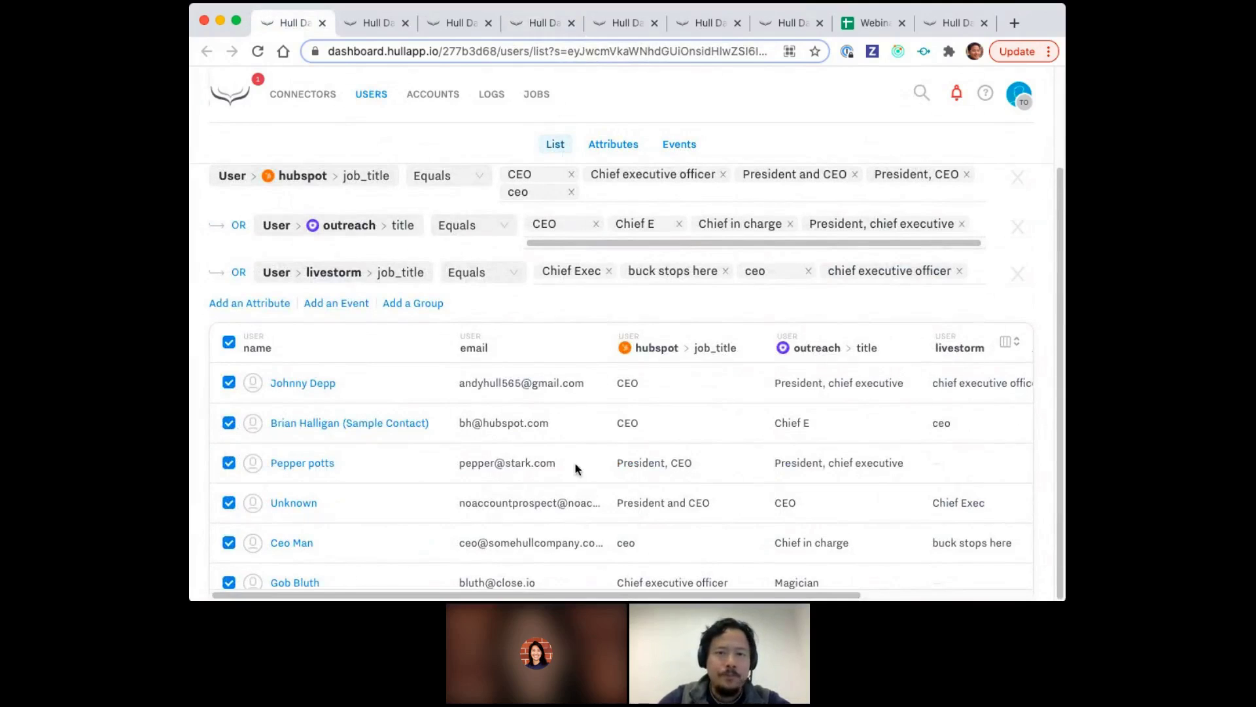
pyautogui.scroll(3, 558, 457)
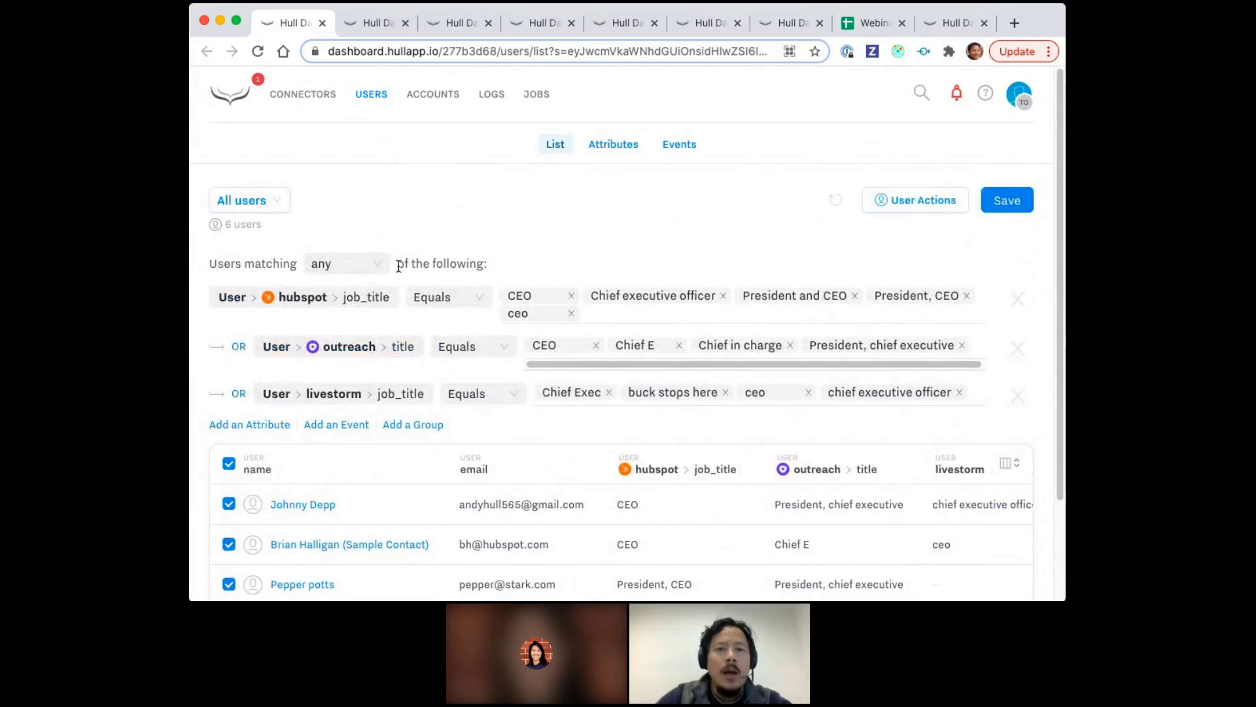
pyautogui.click(461, 25)
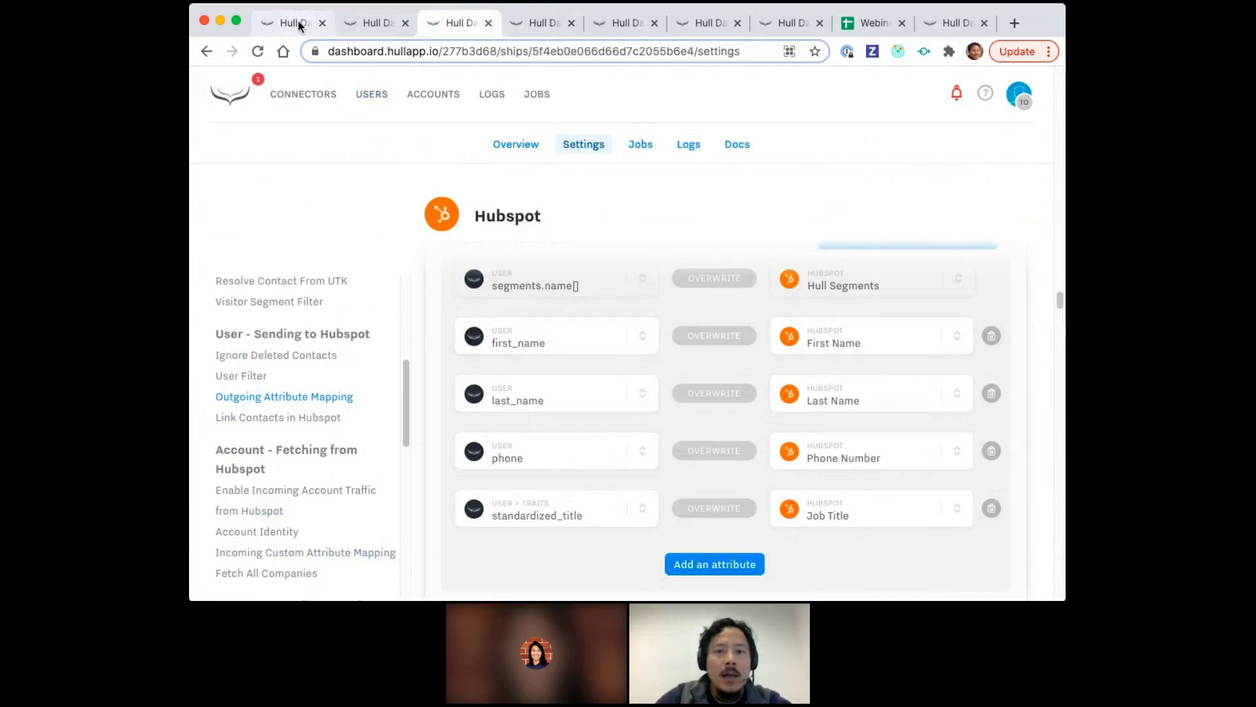
pyautogui.scroll(3, 686, 396)
pyautogui.scroll(-2, 687, 395)
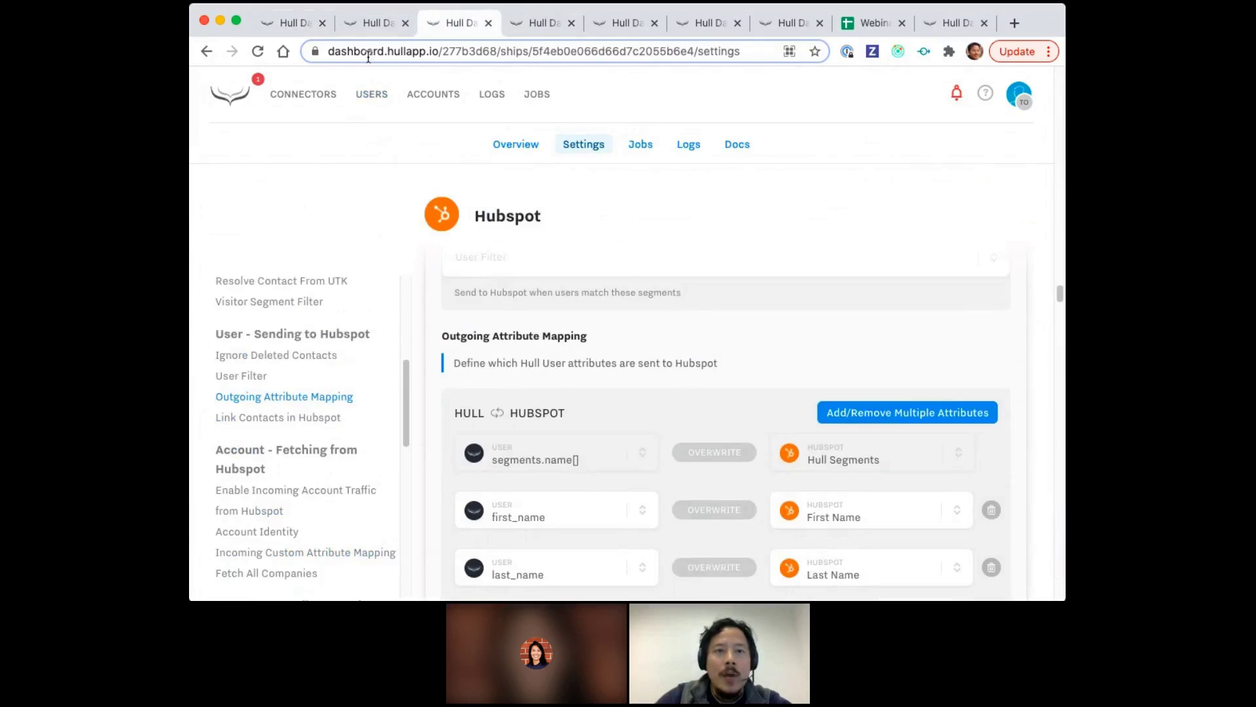
# Review the filtered CEO user list, the Hubspot and Salesforce outgoing mappings, and the Users with Standardized Title segment.
pyautogui.click(283, 25)
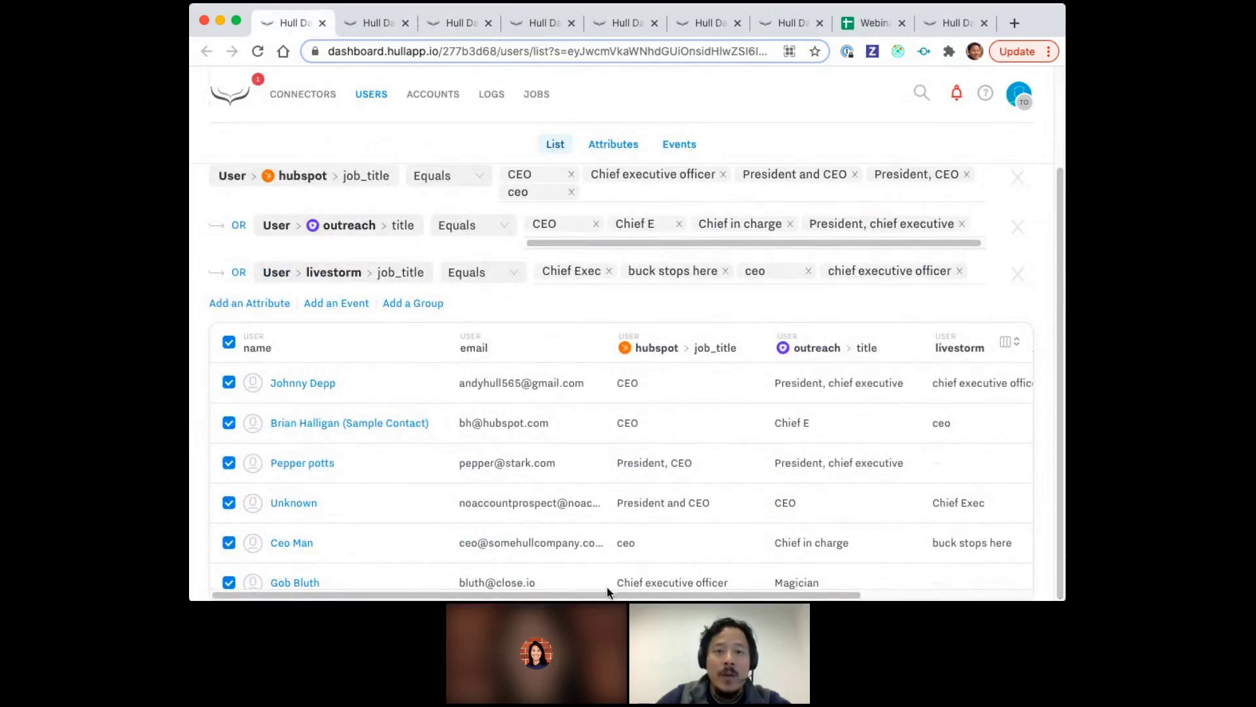
pyautogui.scroll(3, 415, 353)
pyautogui.click(460, 24)
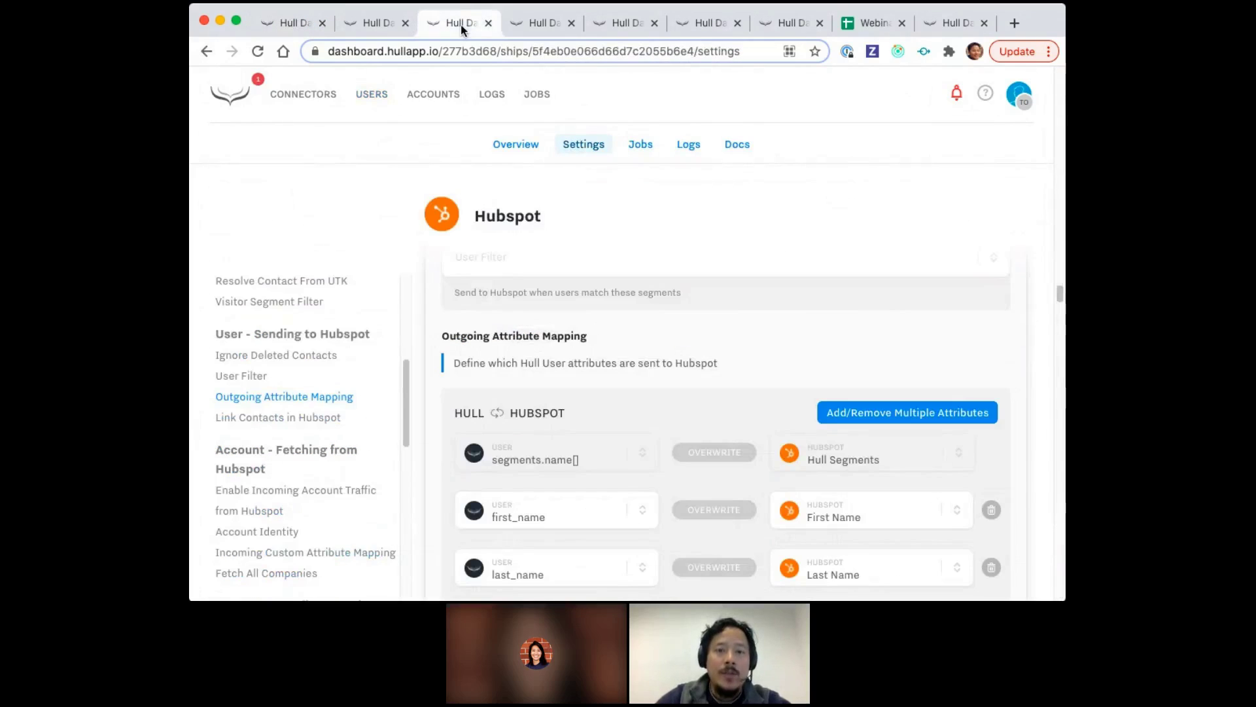
pyautogui.click(517, 21)
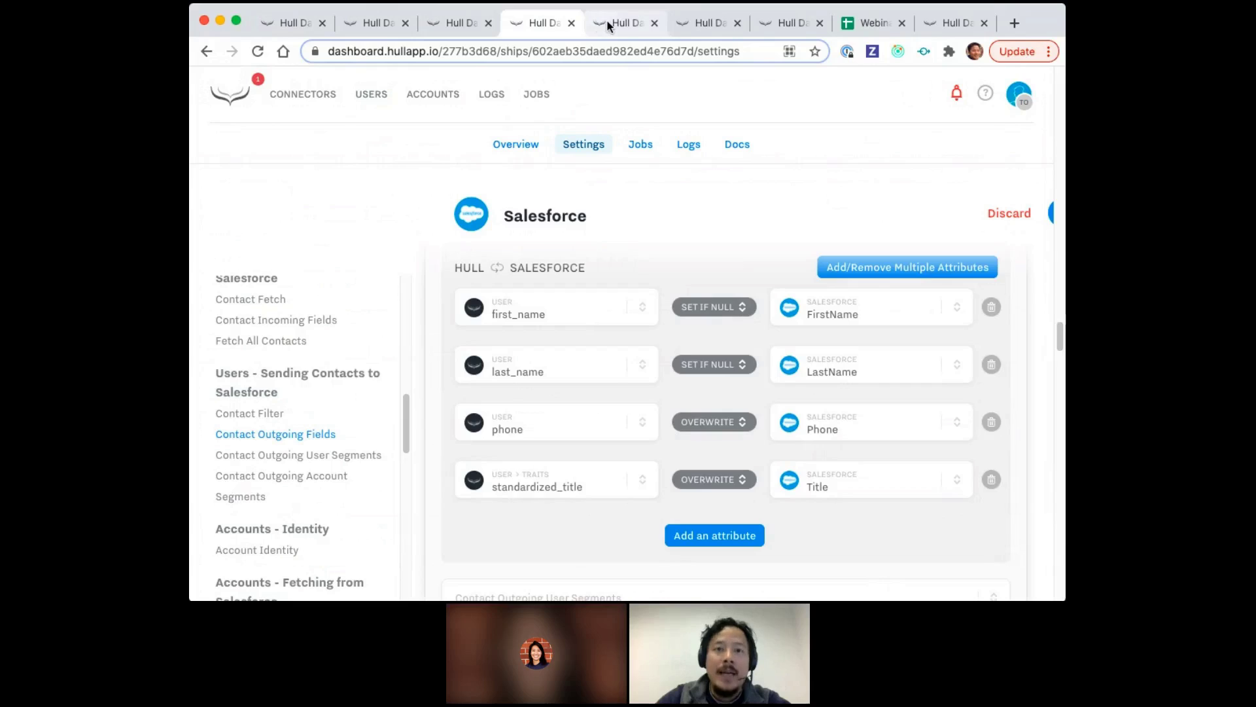
pyautogui.click(608, 25)
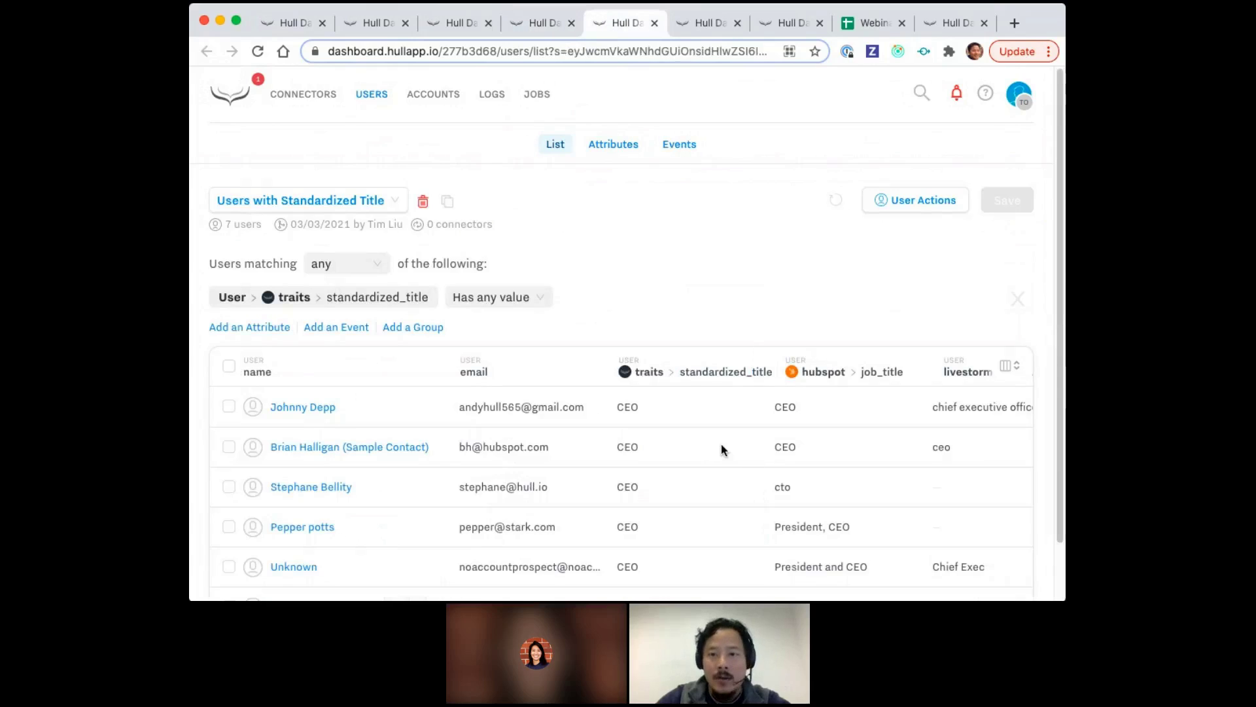
pyautogui.scroll(-2, 456, 323)
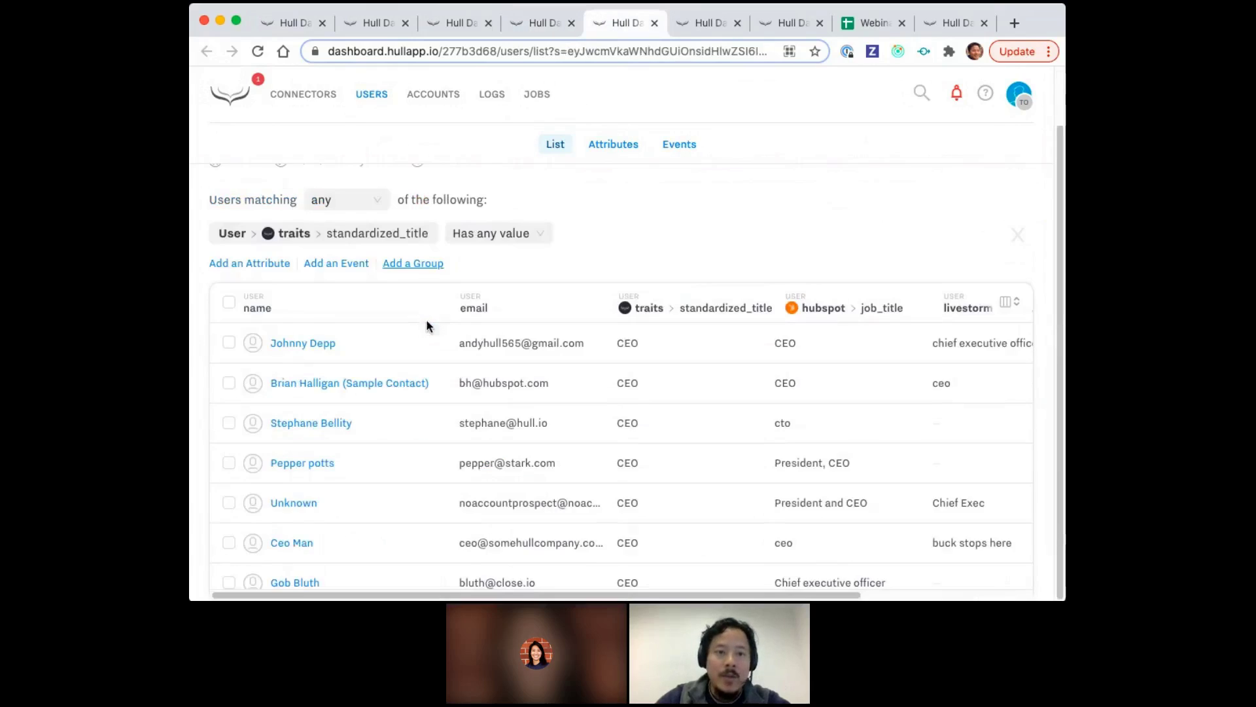
pyautogui.scroll(2, 386, 334)
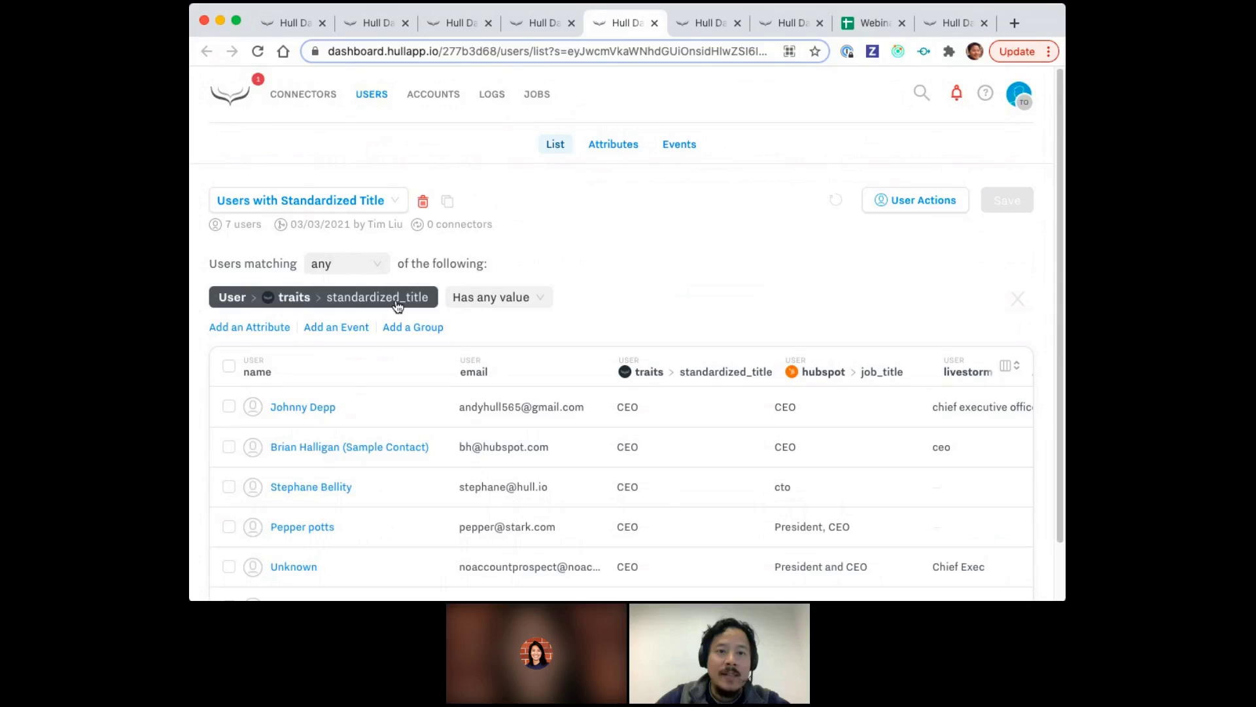
pyautogui.click(543, 23)
pyautogui.scroll(2, 602, 433)
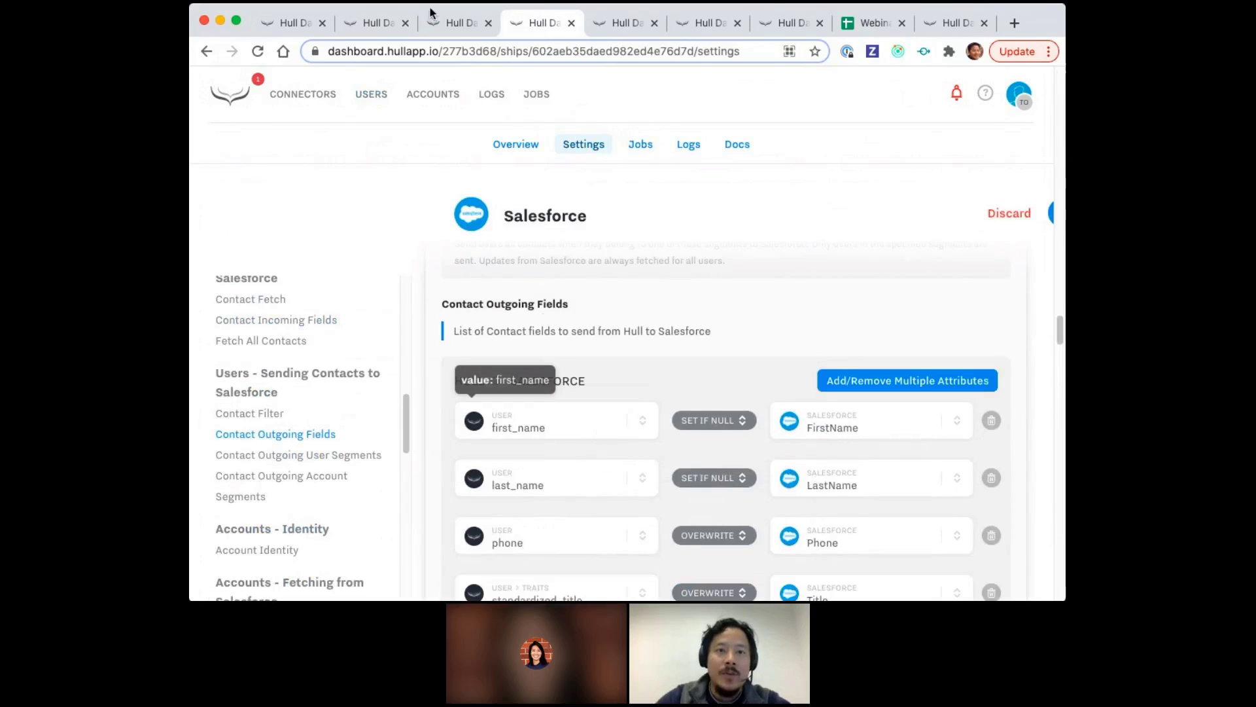
# Set the User Filter for sending users in the Hubspot connector settings to the Users with Standardized Title segment.
pyautogui.hotkey('ctrl', 'shift', 'Tab')
pyautogui.scroll(2, 602, 393)
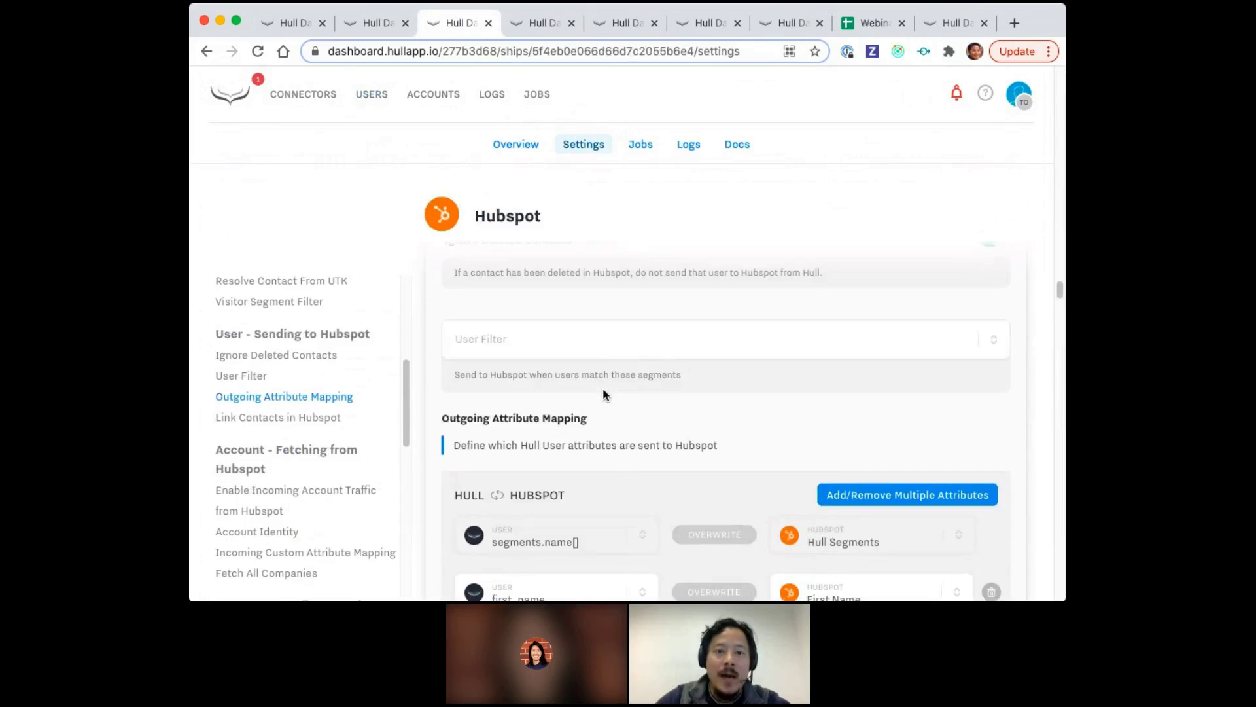
pyautogui.click(626, 342)
pyautogui.write('st')
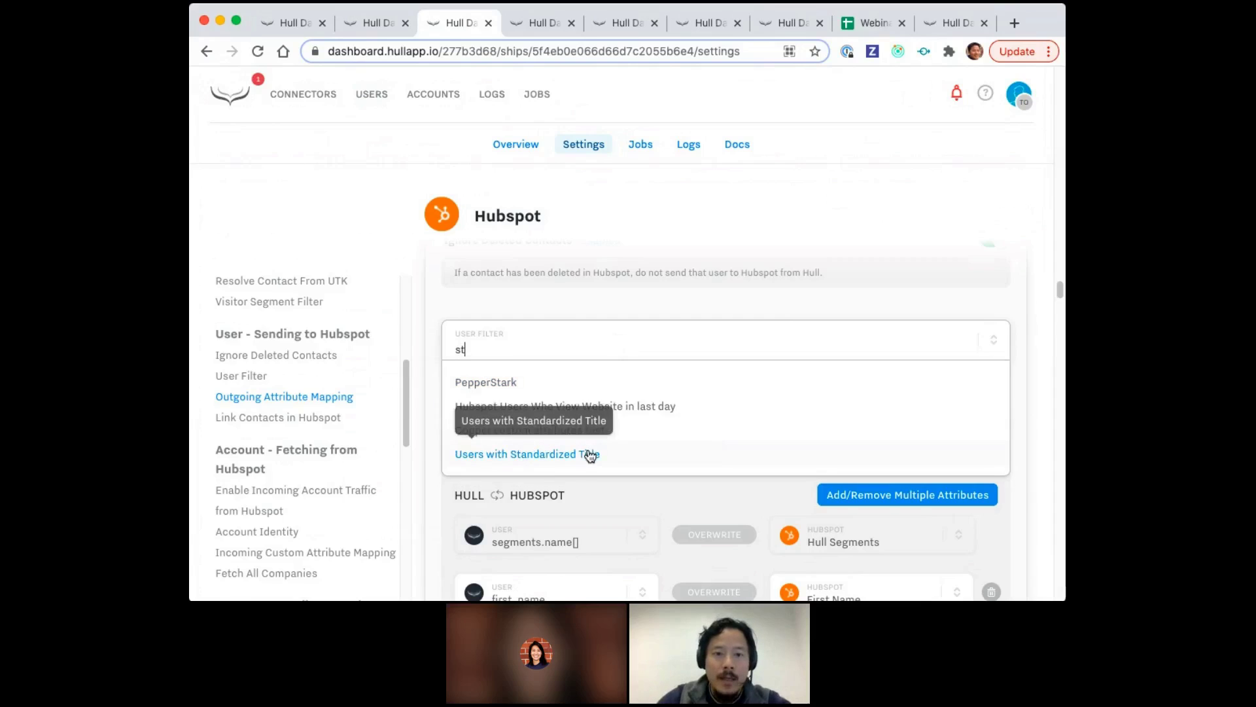
pyautogui.click(591, 454)
pyautogui.click(598, 288)
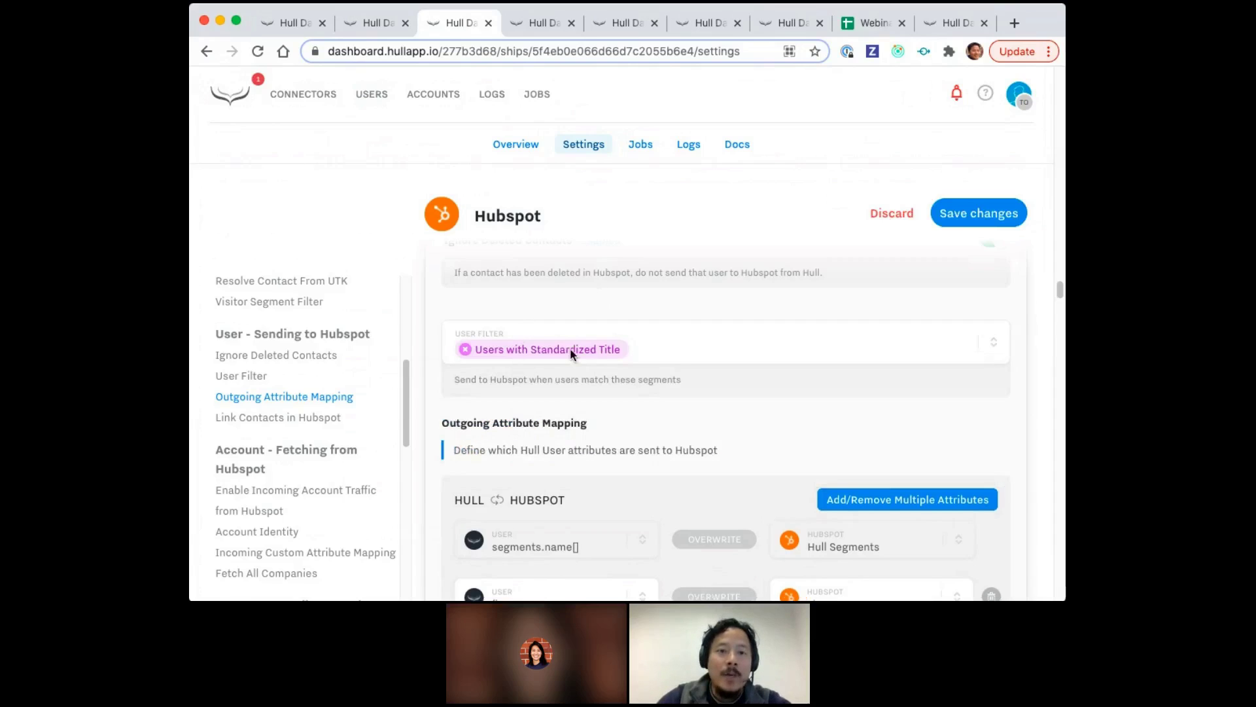
# Review the members of the Users with Standardized Title segment, then add an empty attribute condition to its filter and remove it again.
pyautogui.click(539, 26)
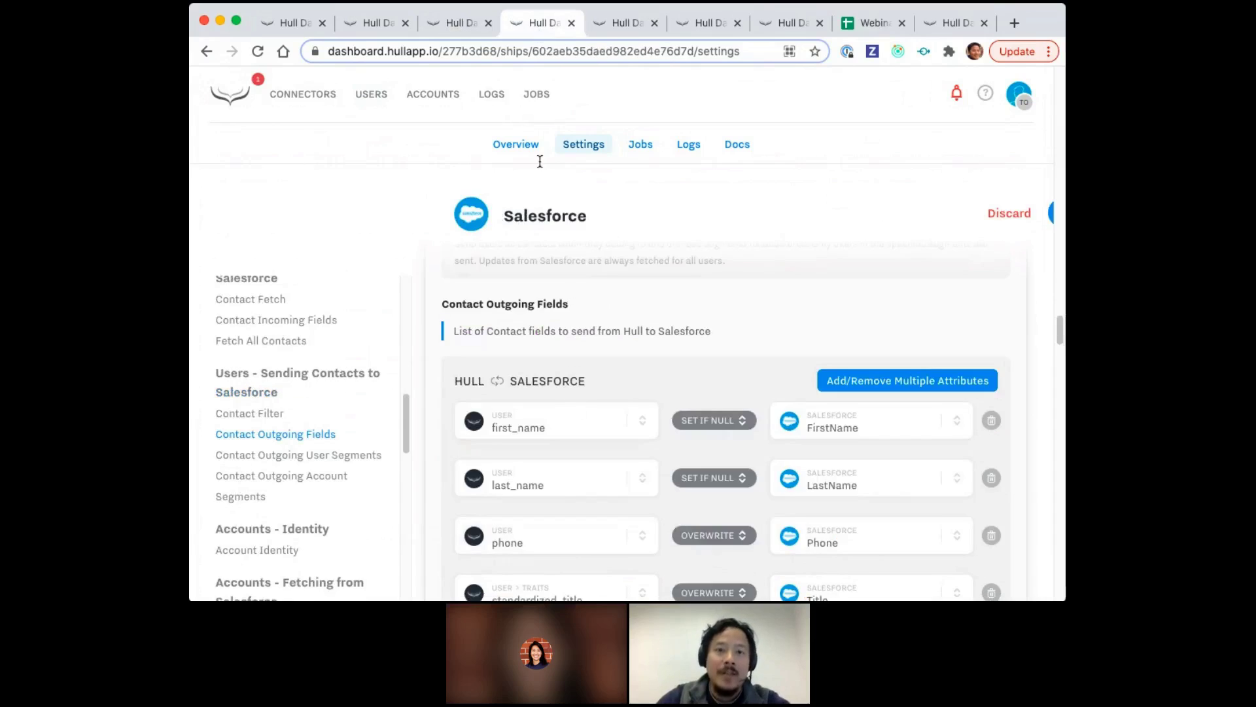
pyautogui.click(605, 23)
pyautogui.scroll(-2, 829, 465)
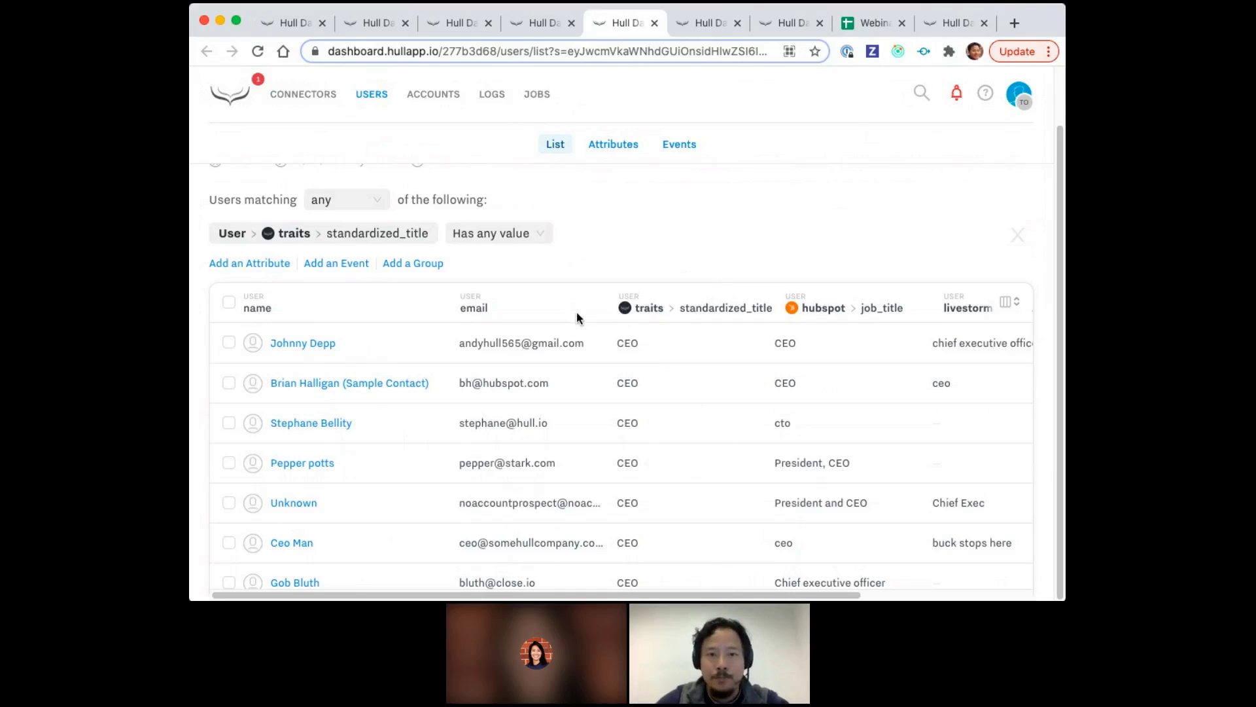
pyautogui.scroll(2, 575, 318)
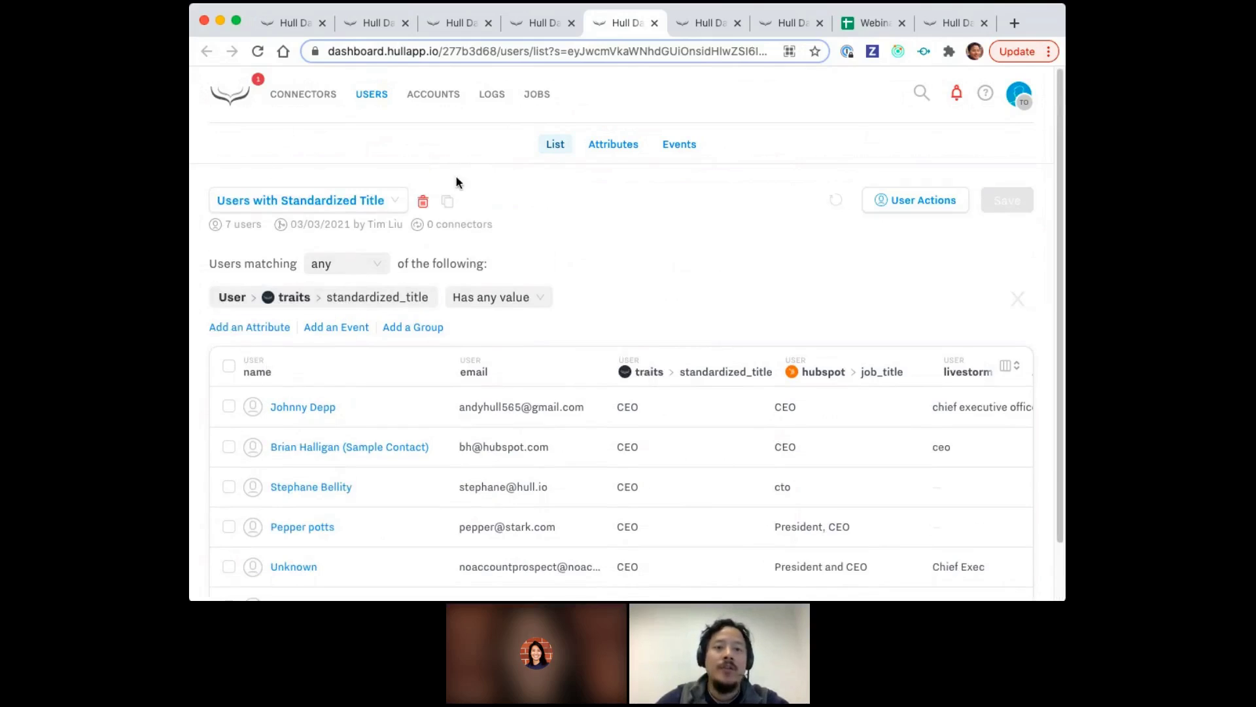
pyautogui.click(266, 327)
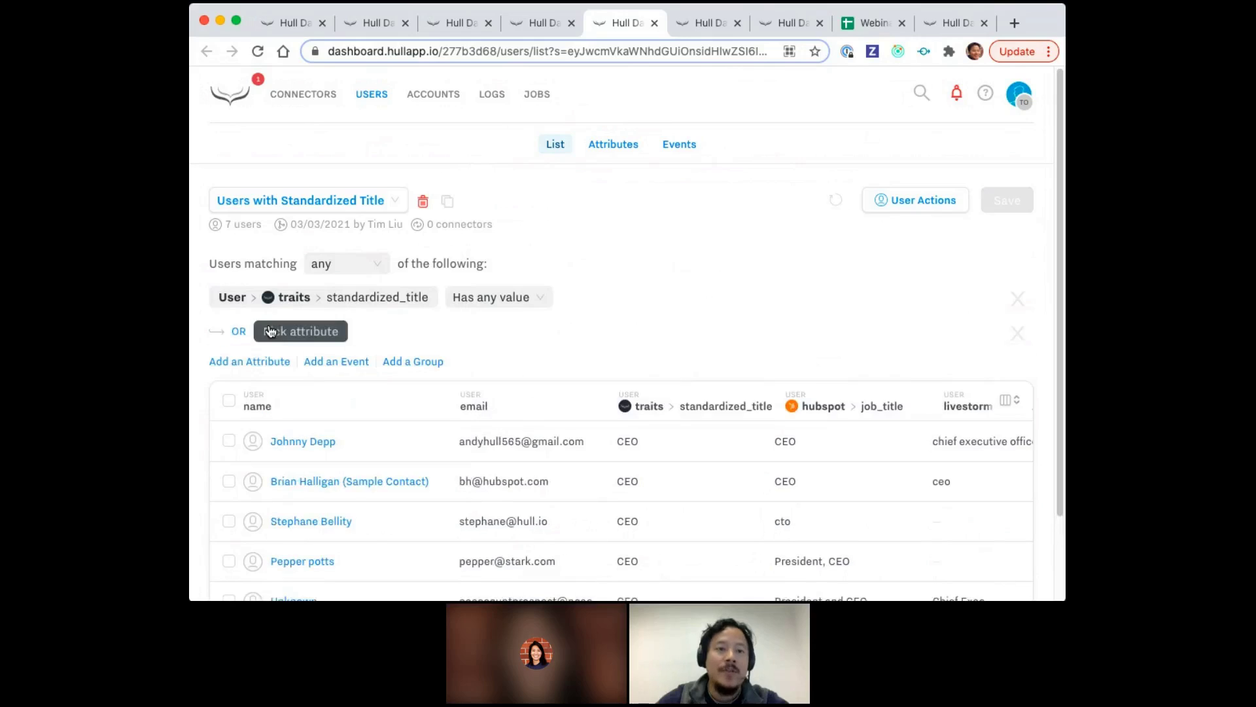
pyautogui.click(1016, 332)
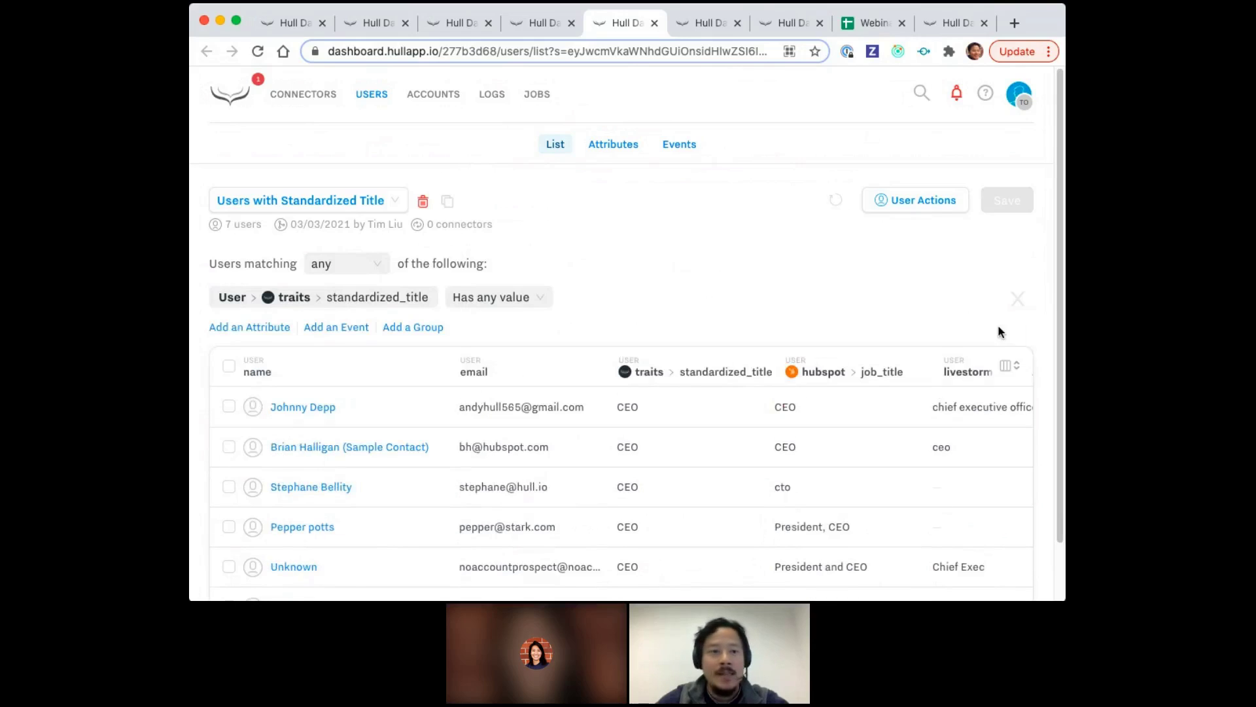